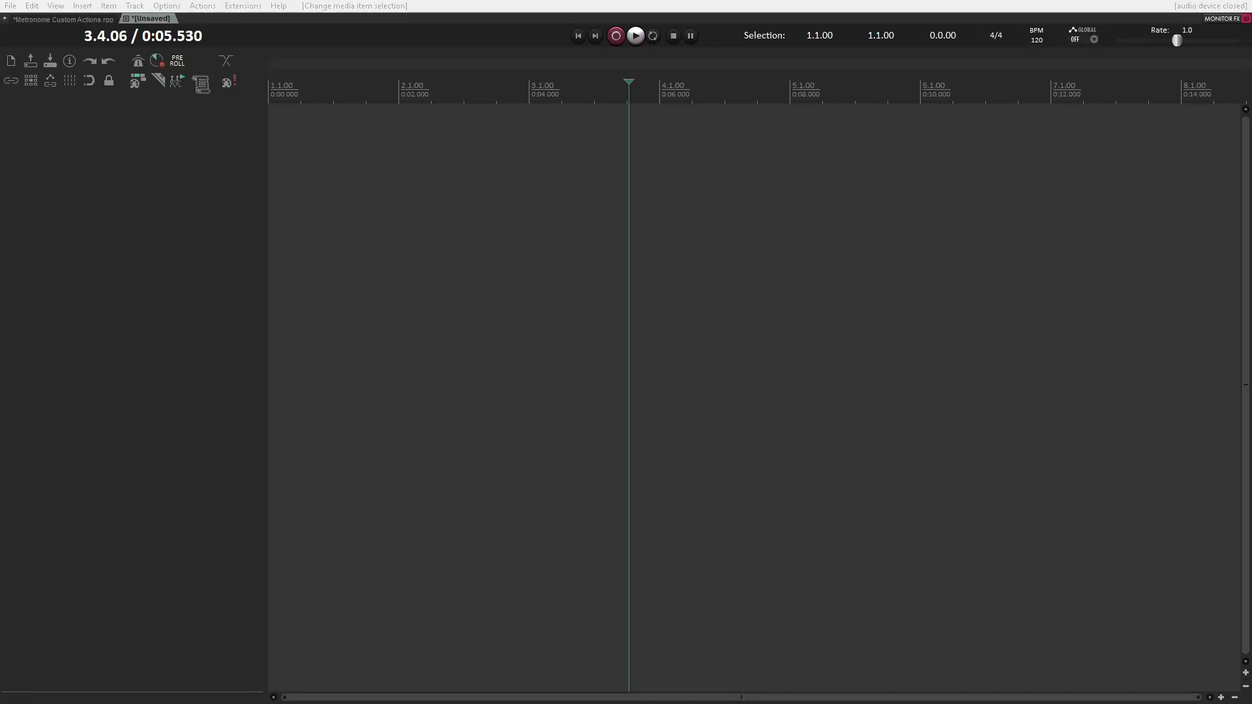
Switch to the browser, view the SWS extension download page and the reaper.blog article on SWS v2.14, and minimize the browser
key("alt+Tab")
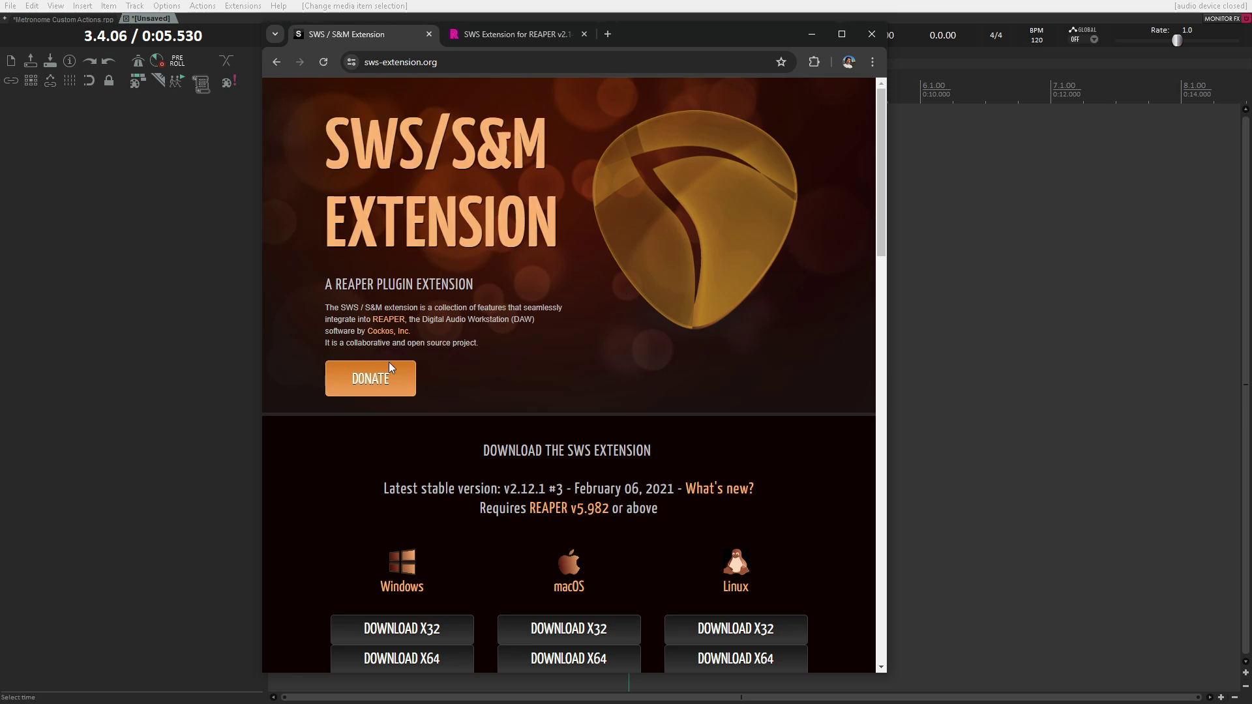
left_click(377, 387)
left_click(518, 34)
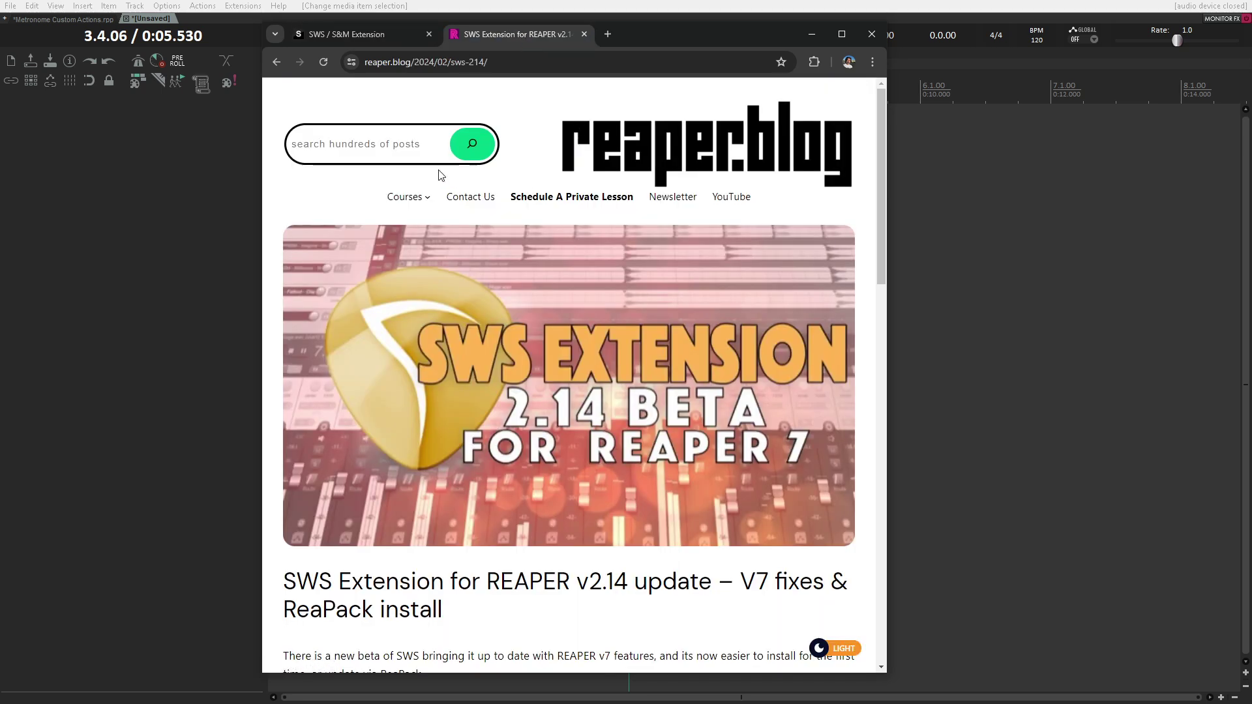
left_click(813, 35)
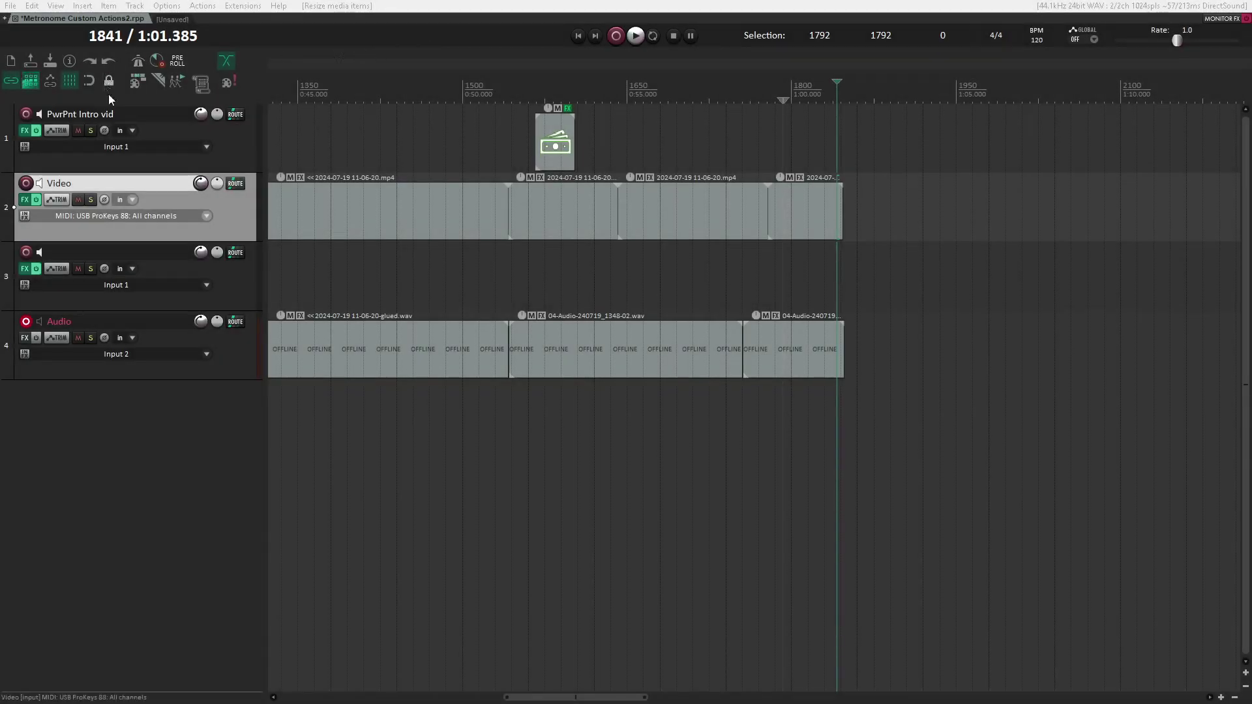
View the main toolbar's customization settings and close them without changes
right_click(248, 89)
left_click(300, 145)
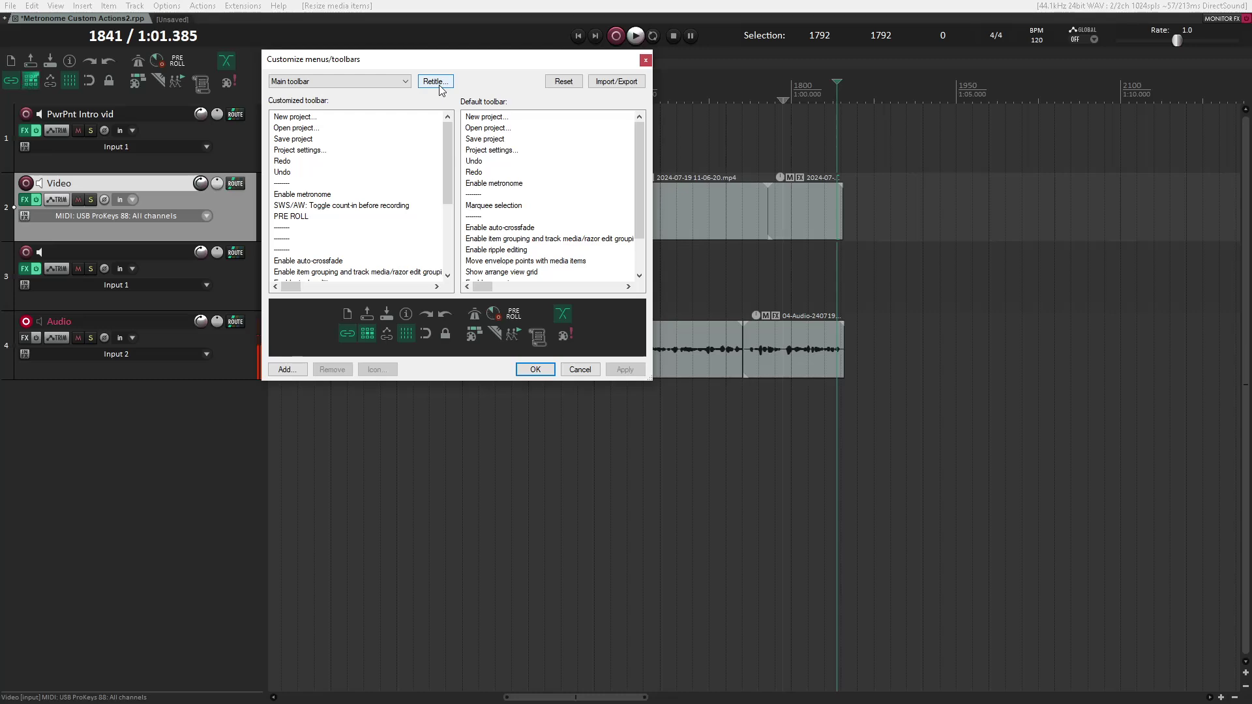
left_click(644, 61)
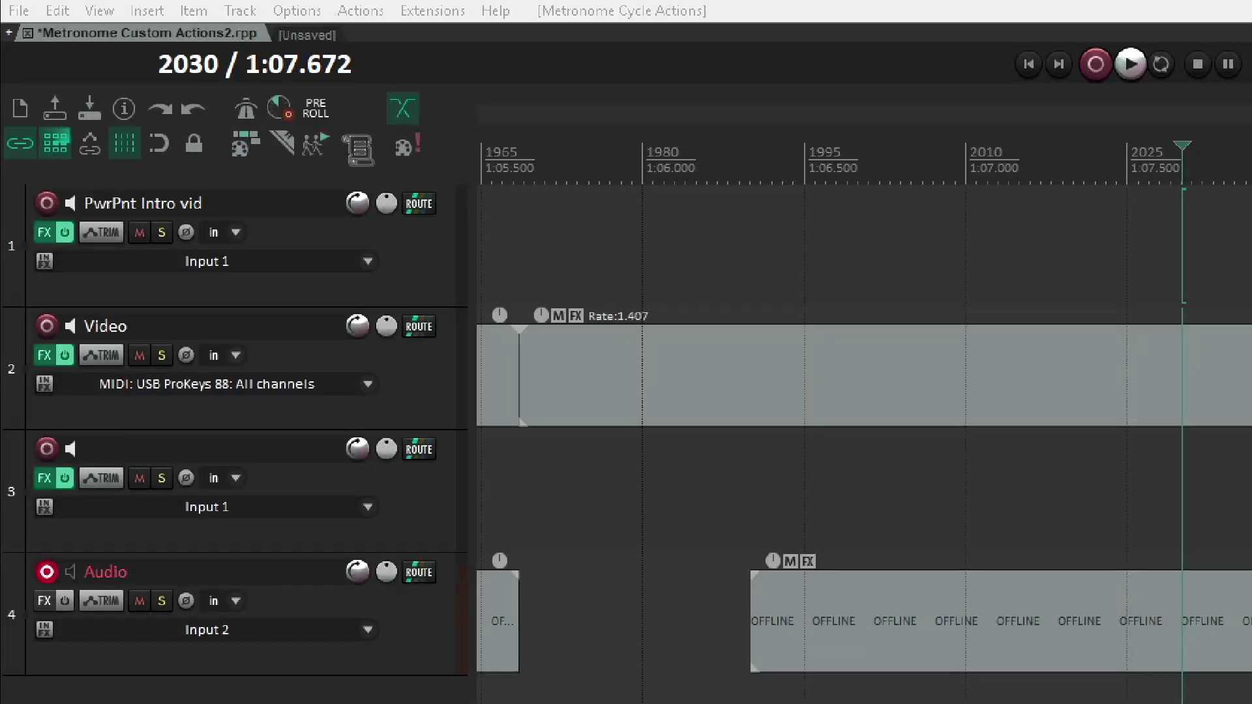
Toggle the metronome on and off repeatedly with the Metronome Cycle Actions custom action
key("ctrl+shift+m")
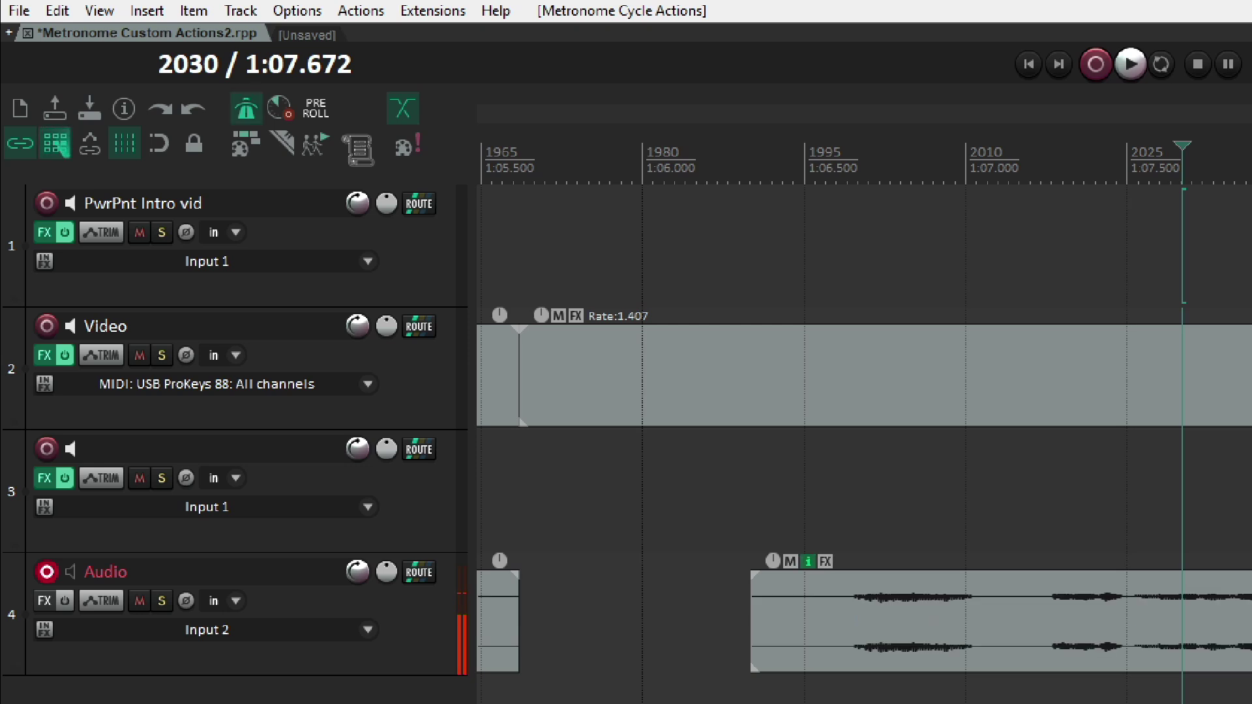
key("ctrl+shift+m")
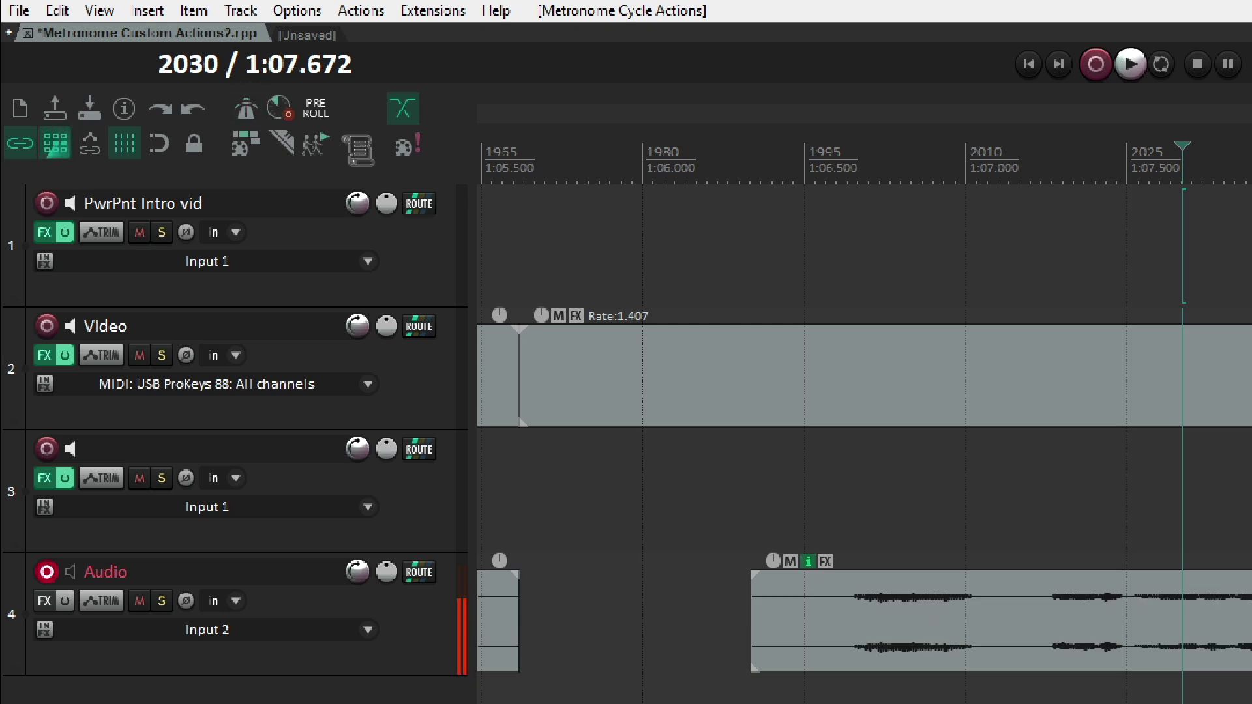
key("ctrl+shift+m")
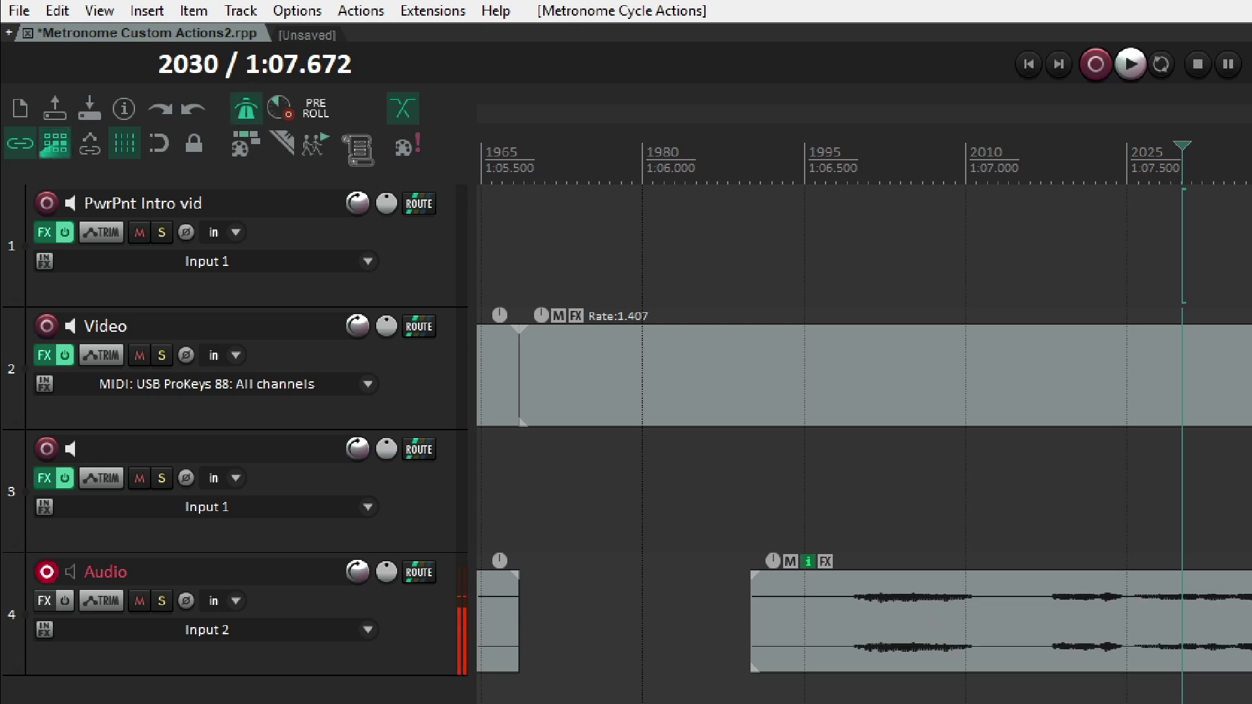
key("ctrl+shift+m")
key("ctrl+shift+m")
key("ctrl+shift+m")
key("ctrl+shift+m")
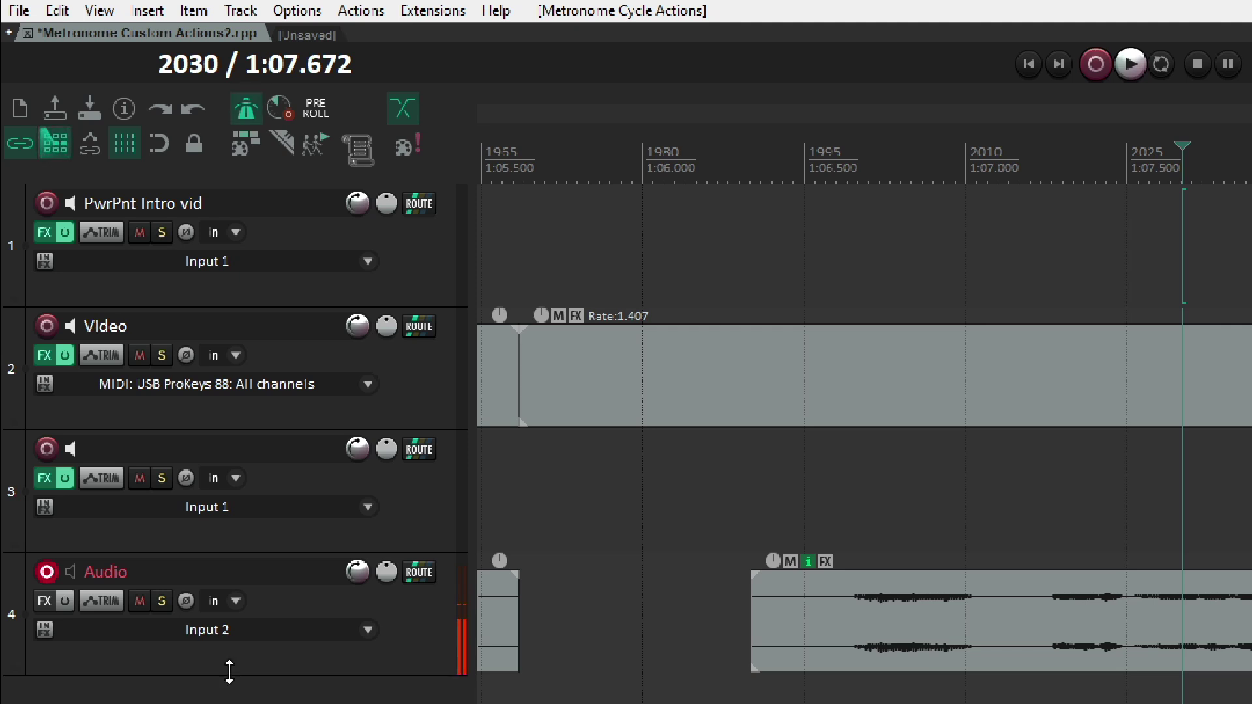
key("ctrl+shift+m")
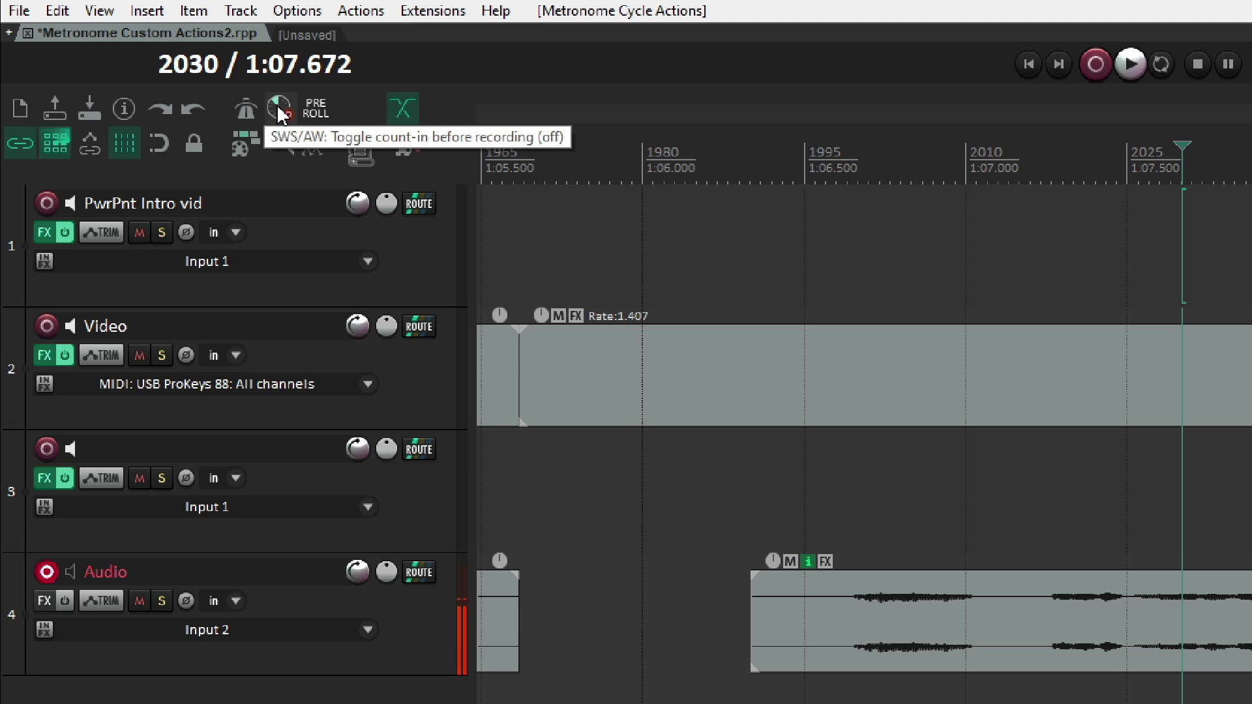
Try out the count-in toggle for recording and playback and the pre-roll toggle for record and play
left_click(280, 114)
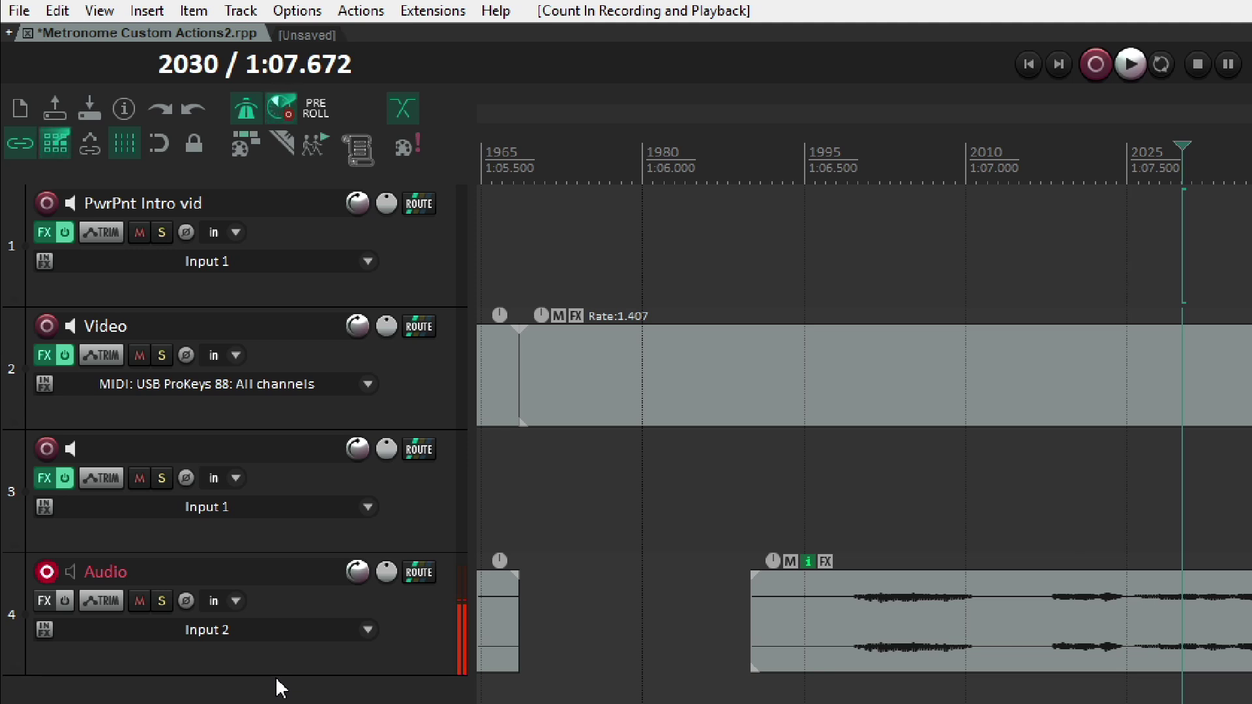
key("F9")
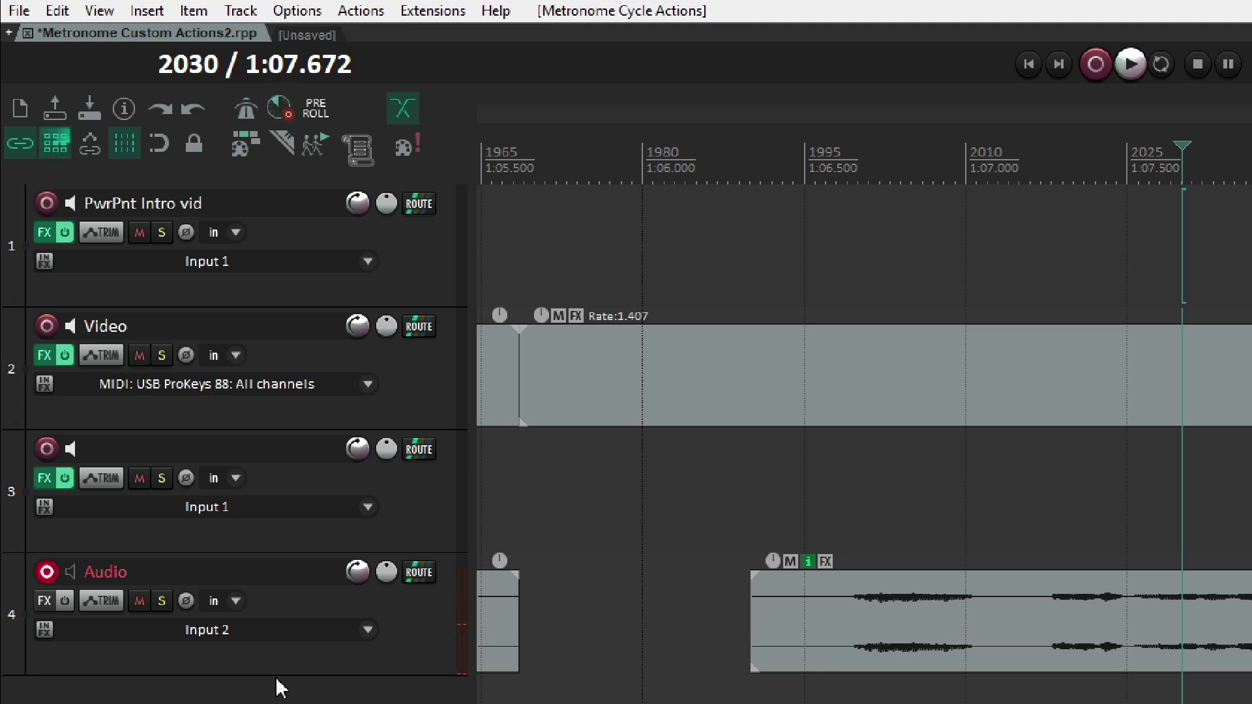
left_click(326, 116)
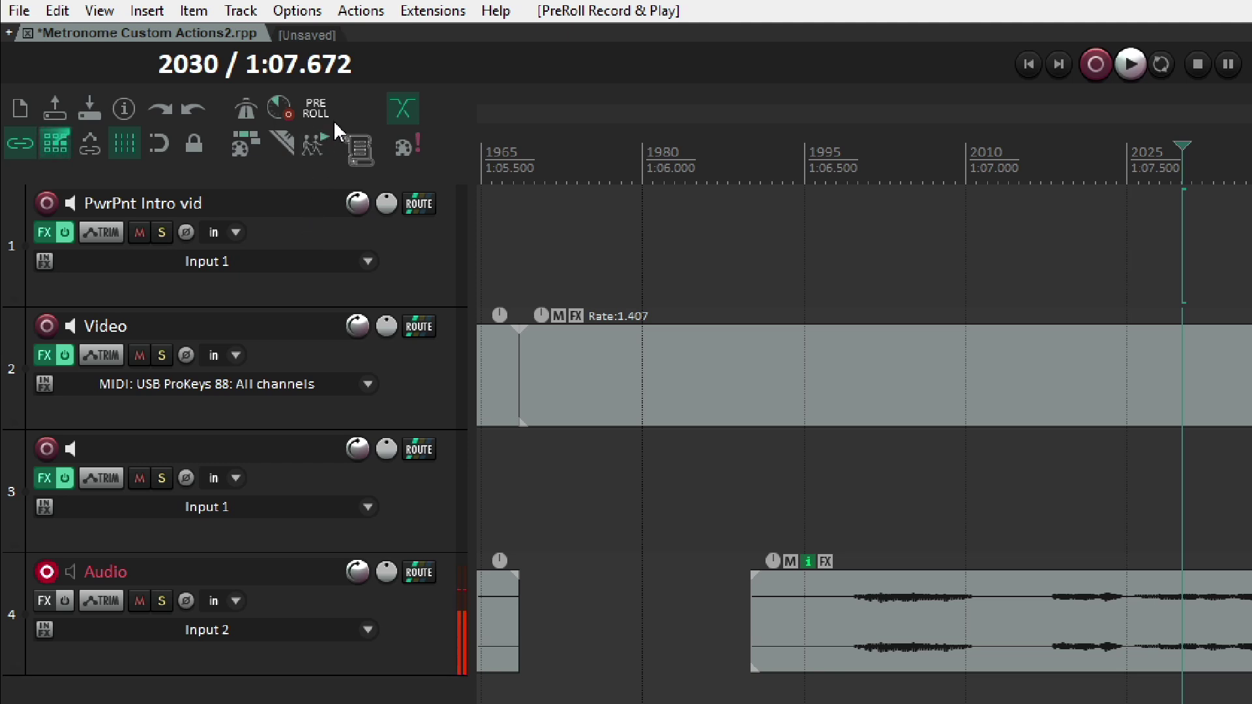
From the main toolbar's customization settings, open the action list and find the action assigned to the / shortcut
right_click(476, 159)
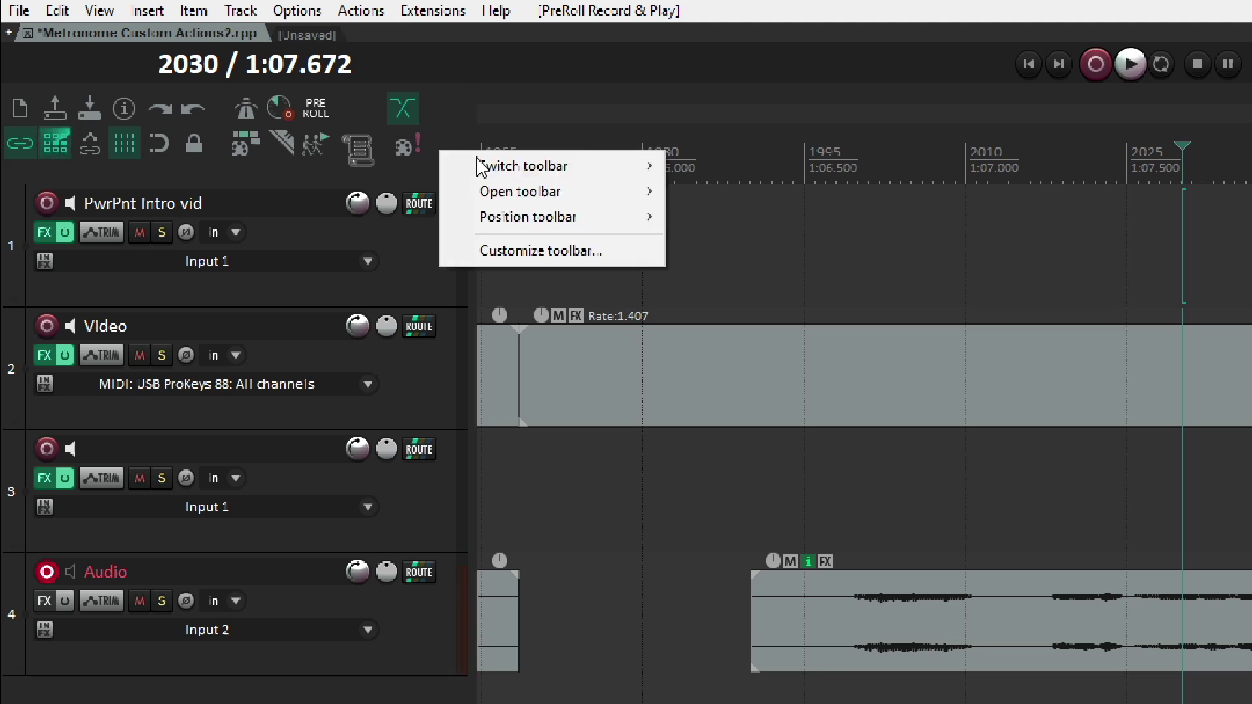
left_click(549, 249)
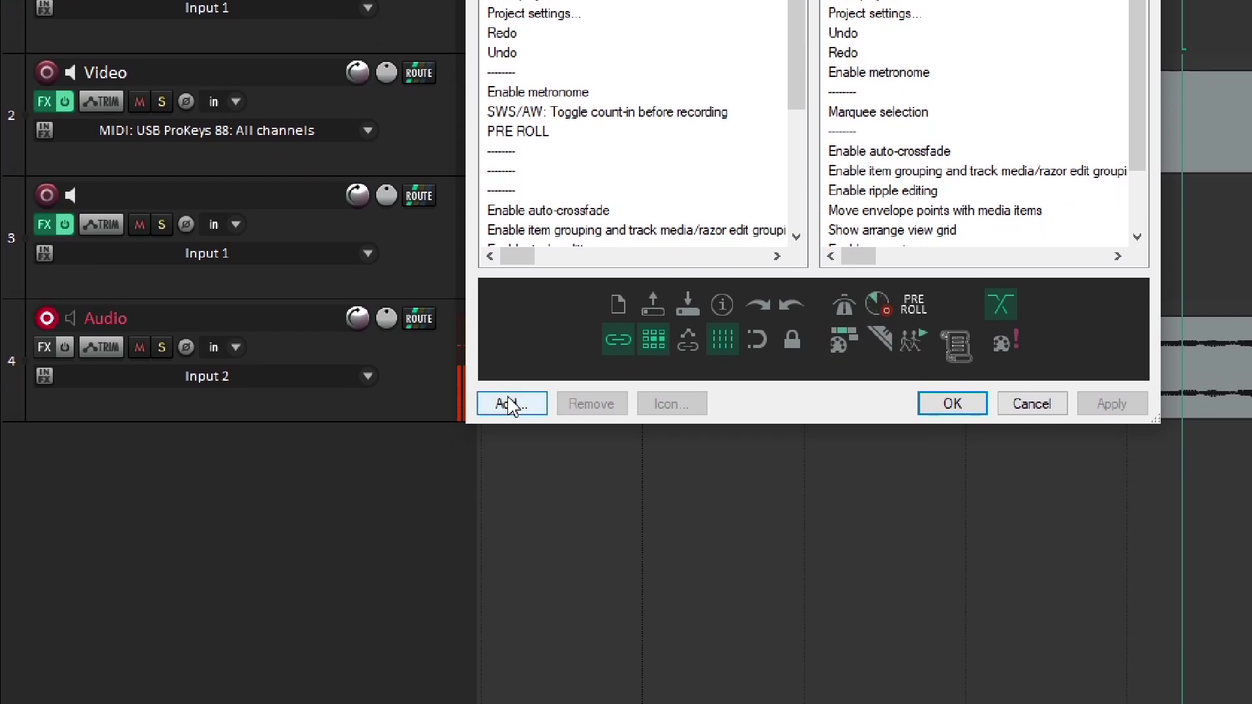
left_click(513, 404)
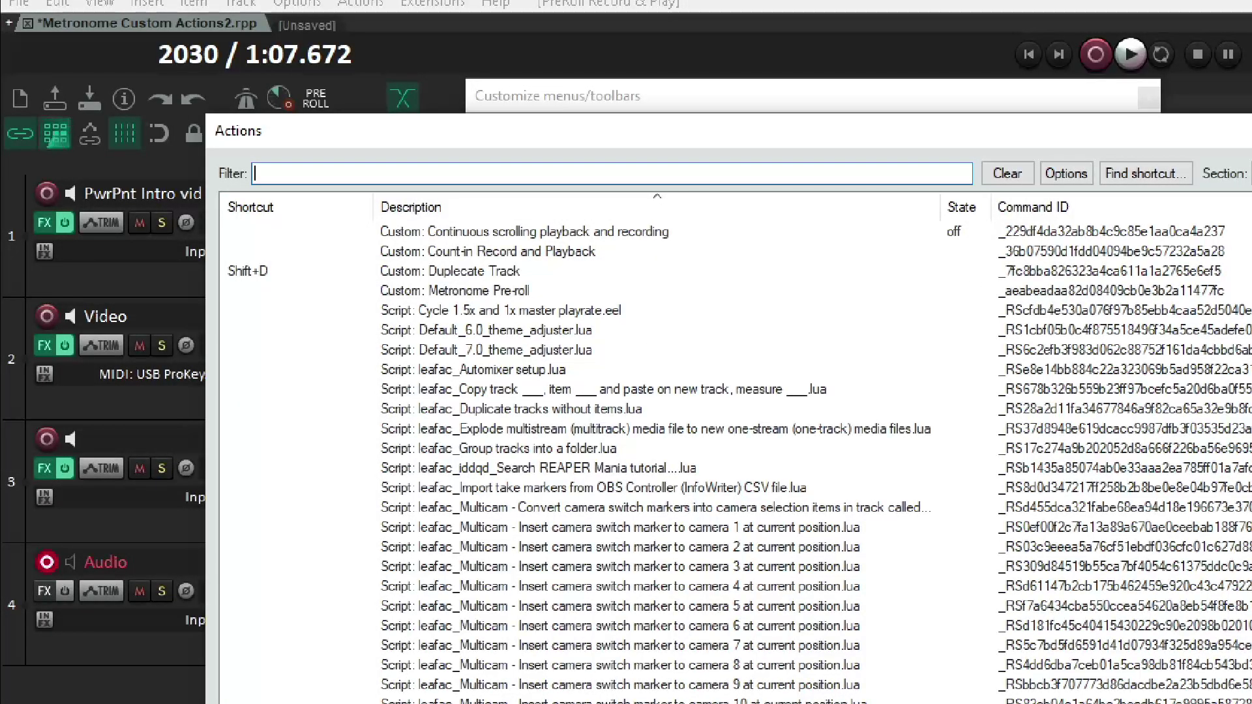
left_click(1145, 172)
key("slash")
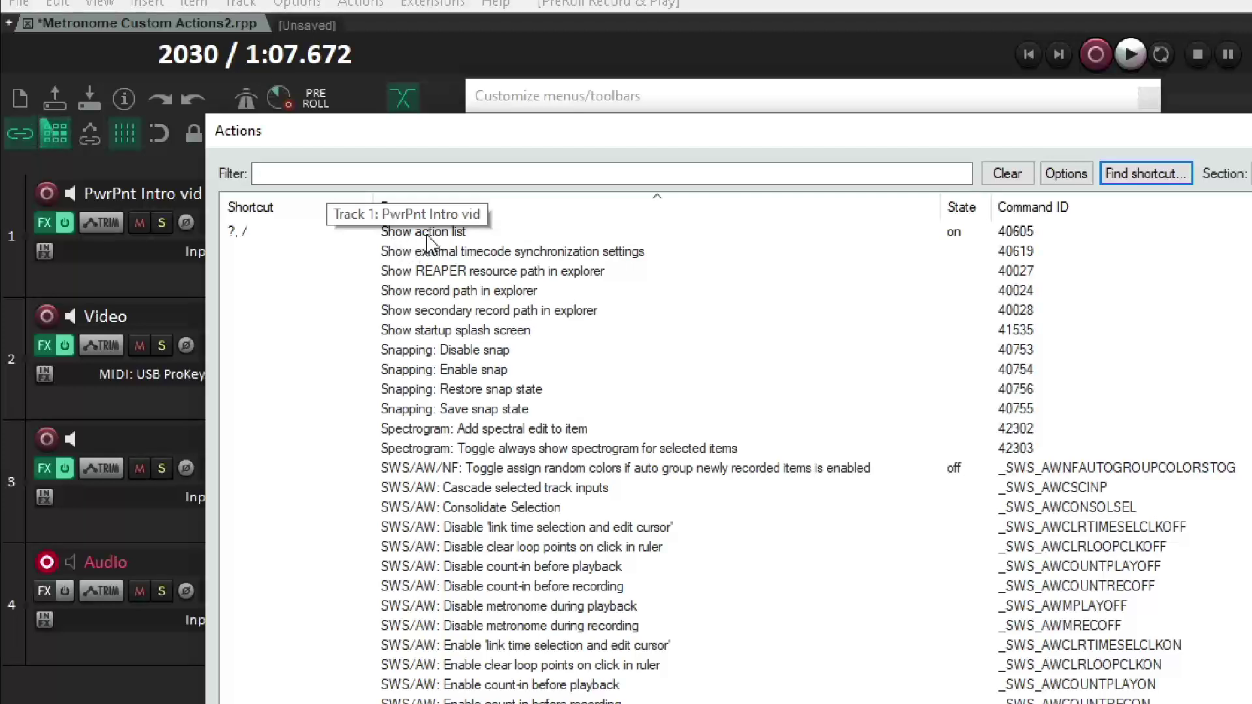
left_click(494, 237)
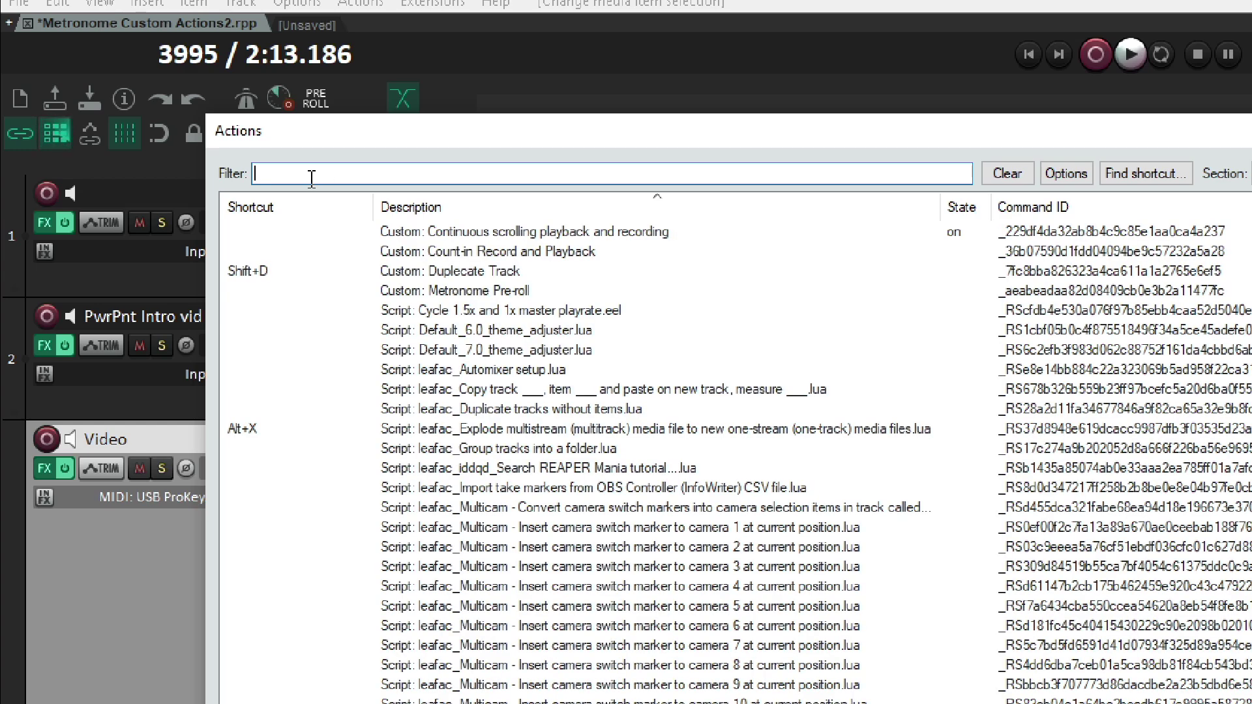
Filter the action list for "metronome"
type("met")
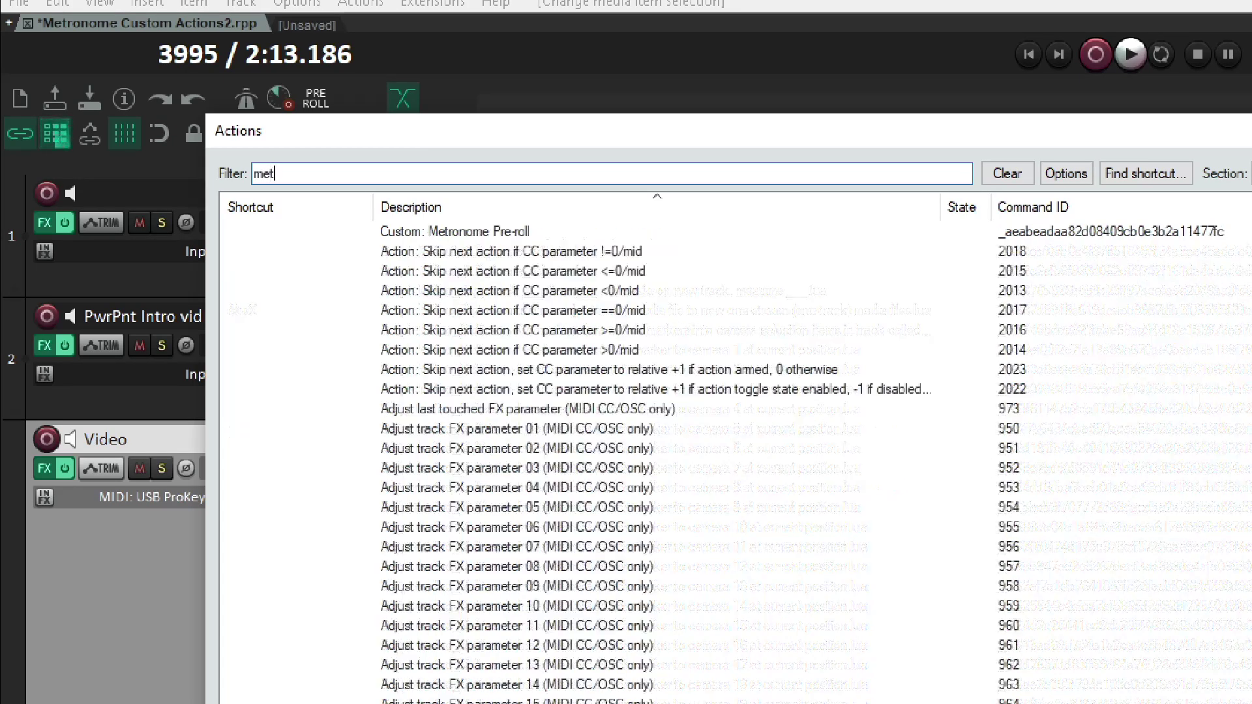
type("ronome")
left_click(424, 273)
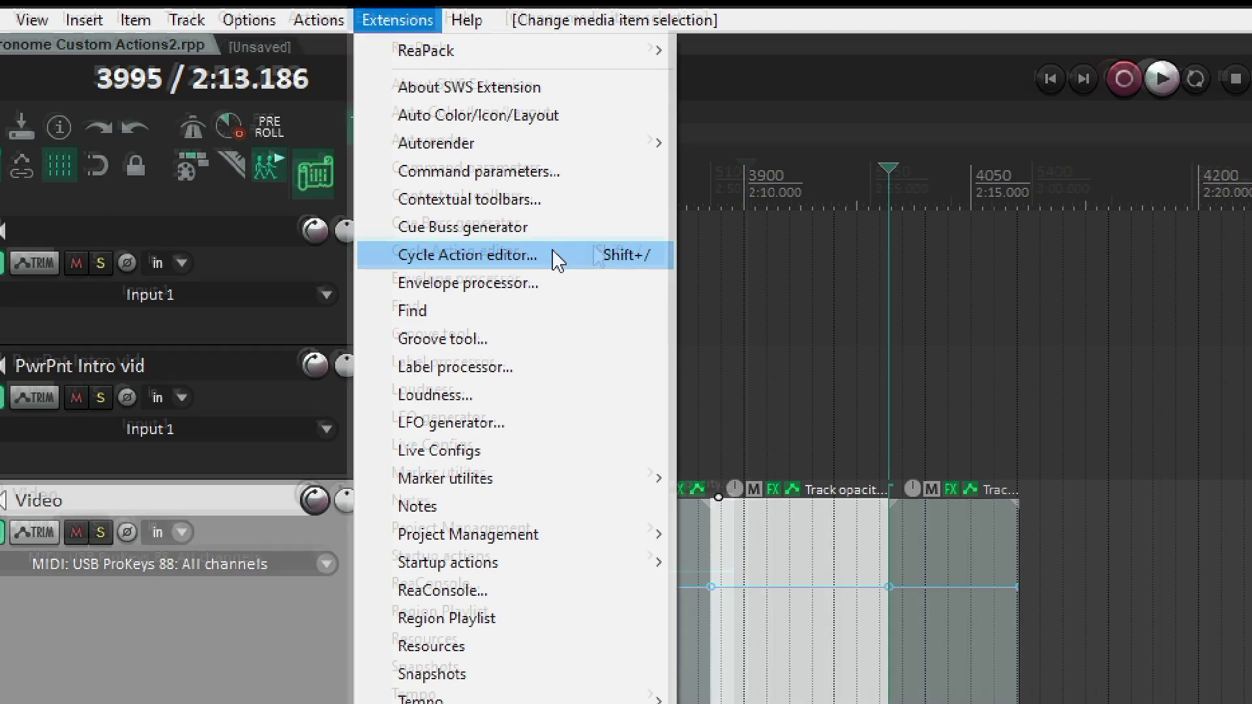
Open the Cycle Action editor and view the available sections, keeping Main selected
left_click(628, 267)
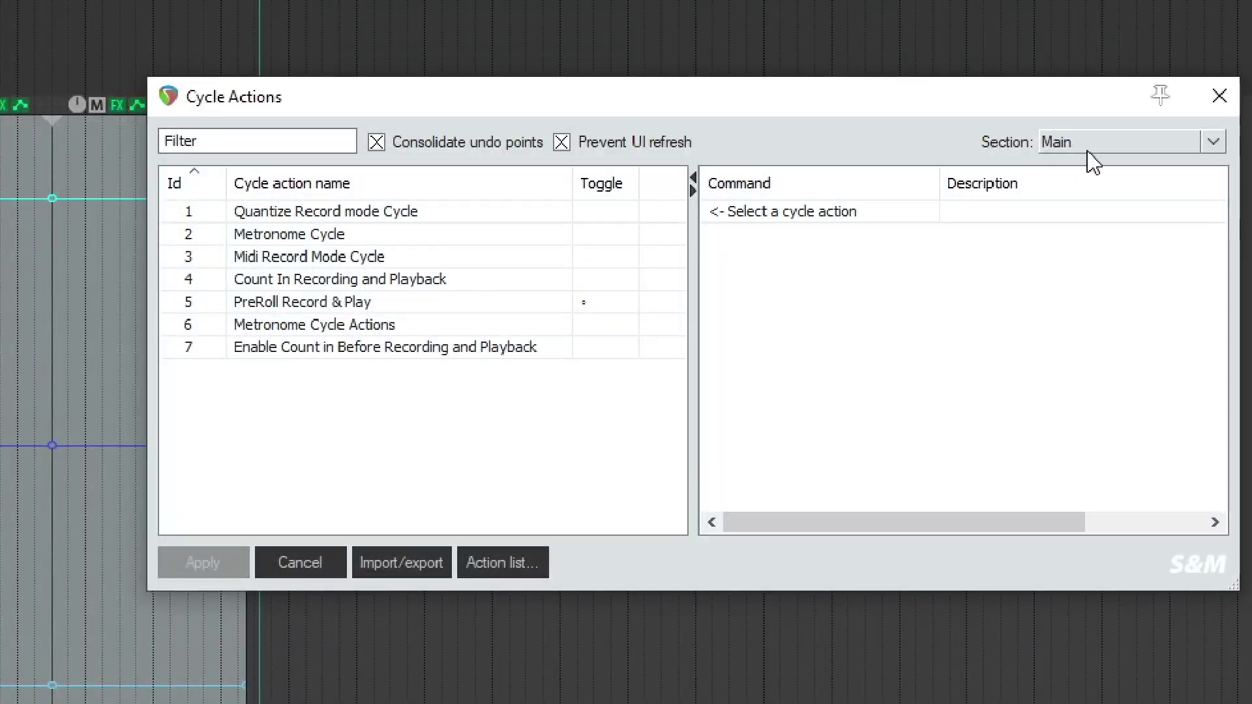
left_click(1130, 149)
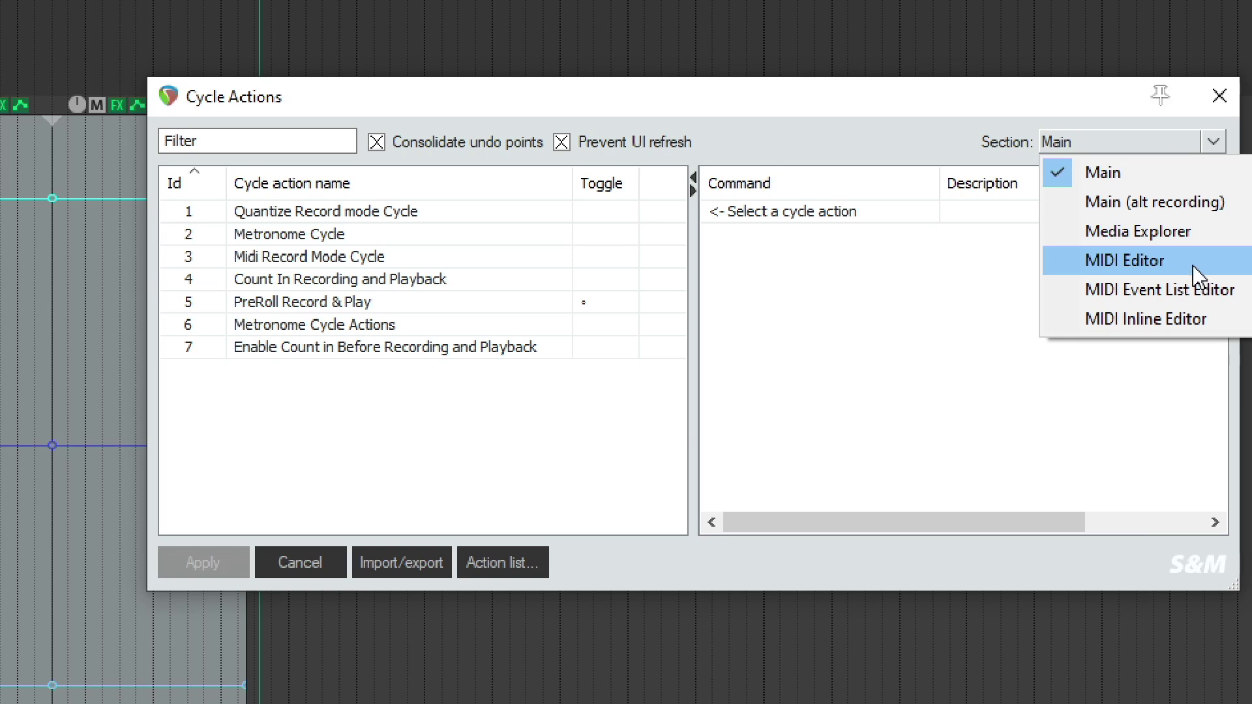
left_click(859, 141)
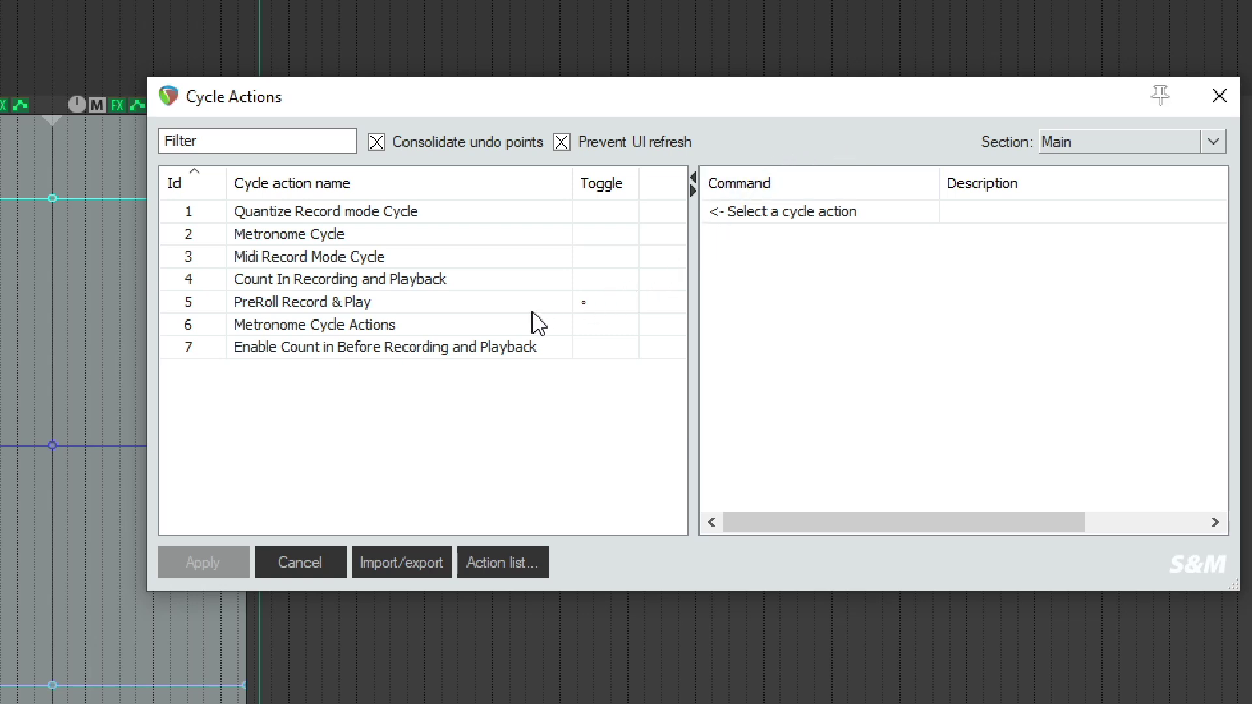
Examine the commands in the Metronome Cycle Actions, Count In Recording and Playback, and PreRoll Record & Play cycle actions
left_click(287, 329)
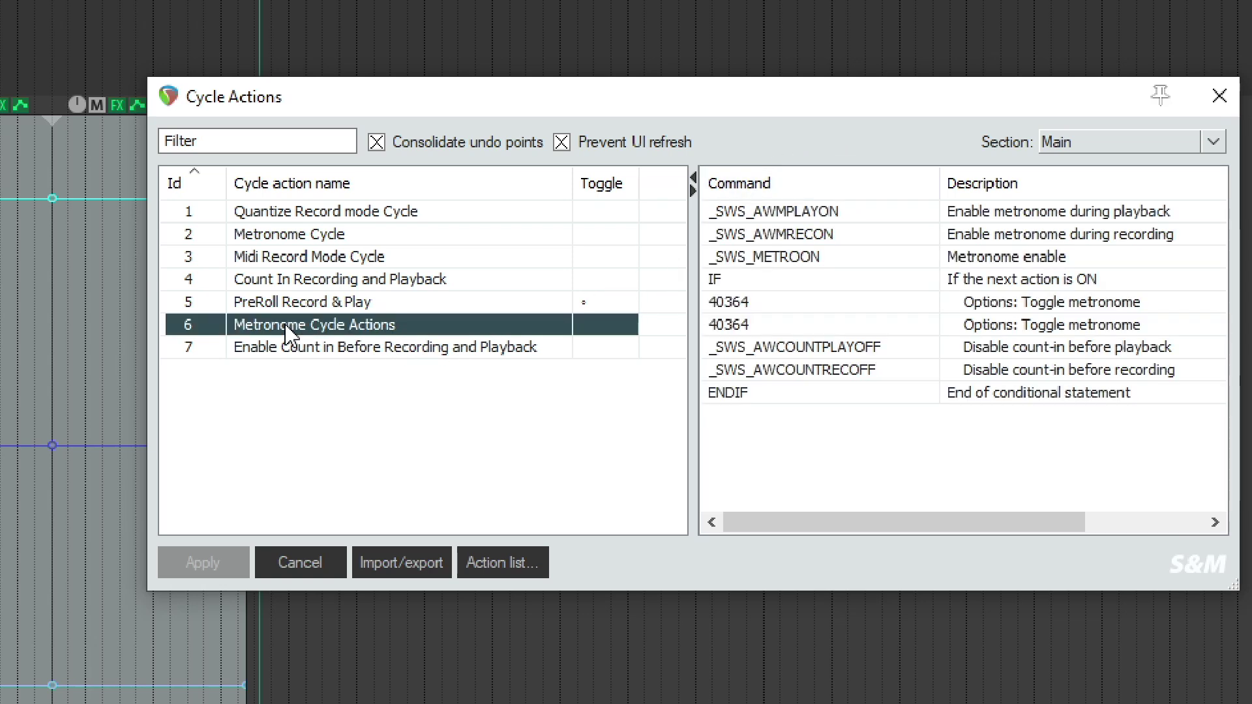
left_click(316, 281)
left_click(385, 304)
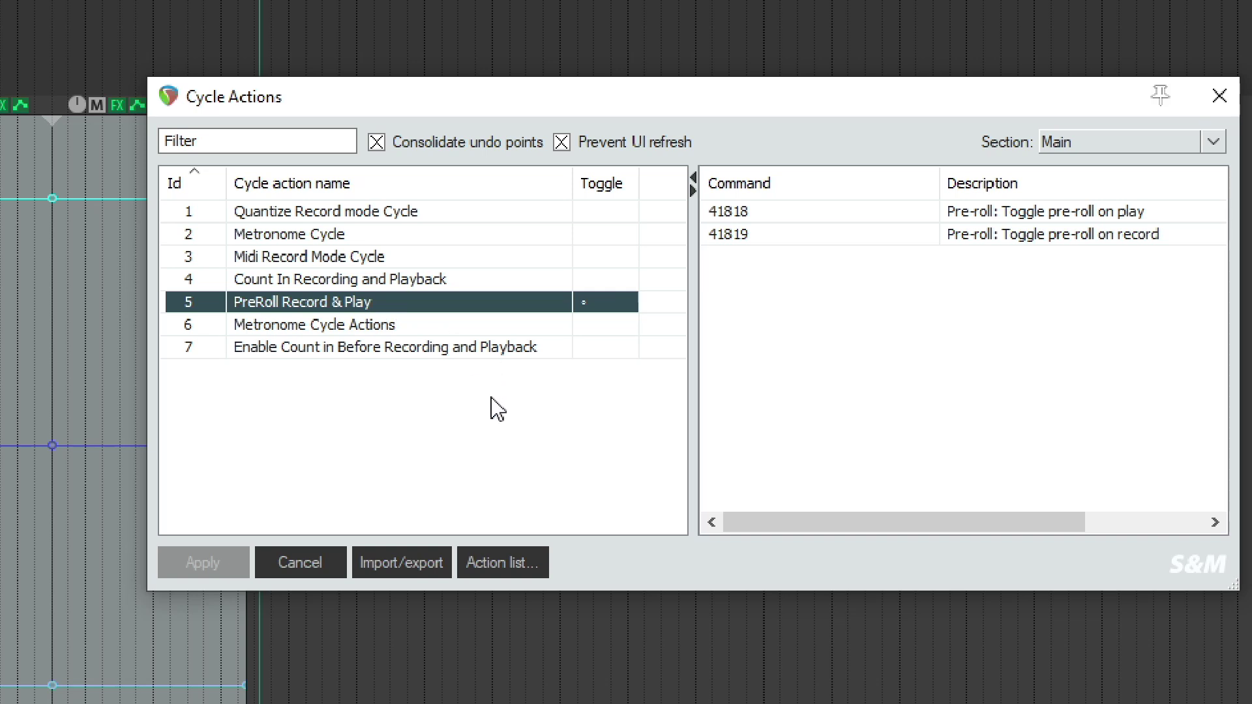
Add a new cycle action named "Metronome Cycle Action Duplicate" in the Main section
right_click(278, 427)
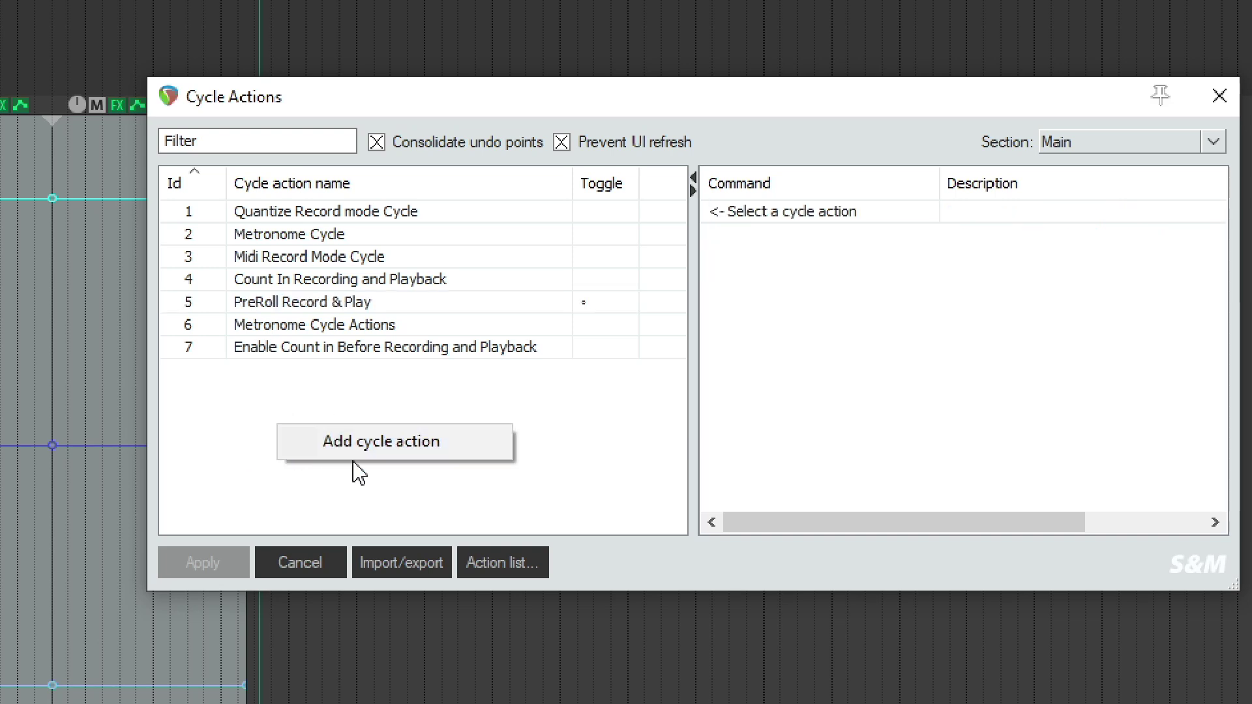
left_click(458, 448)
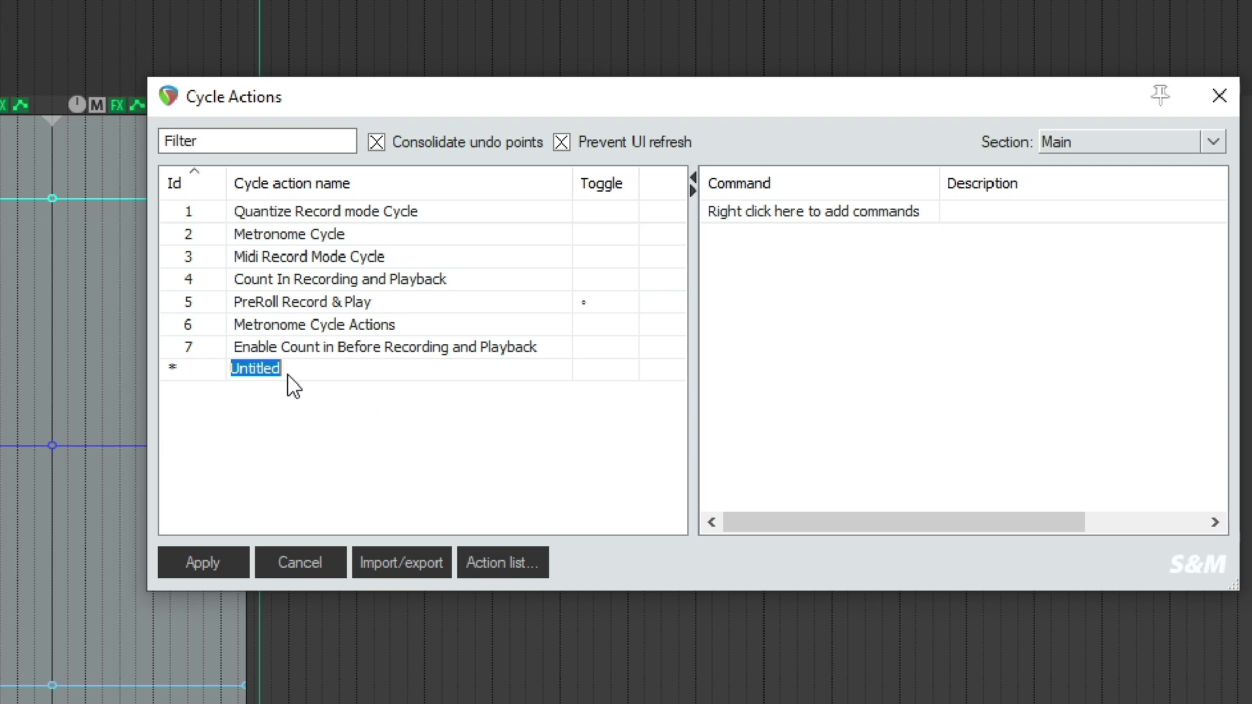
type("M")
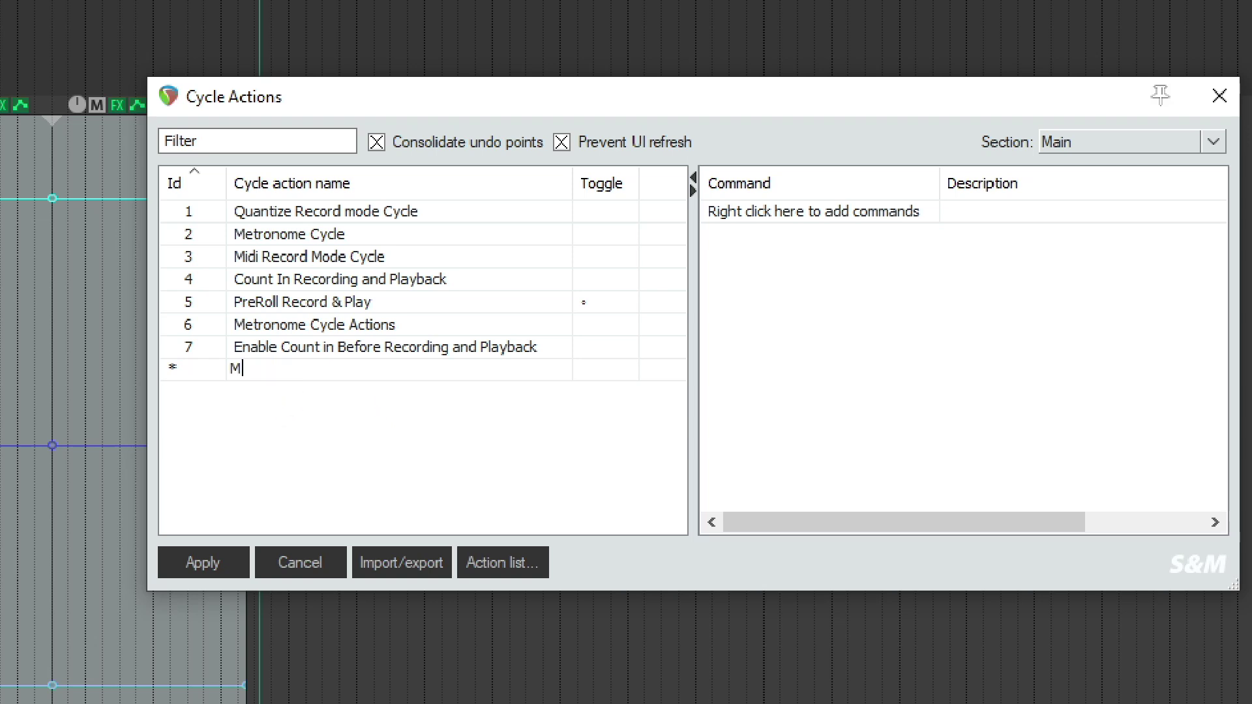
type("etronome Cycle Action Duplicate")
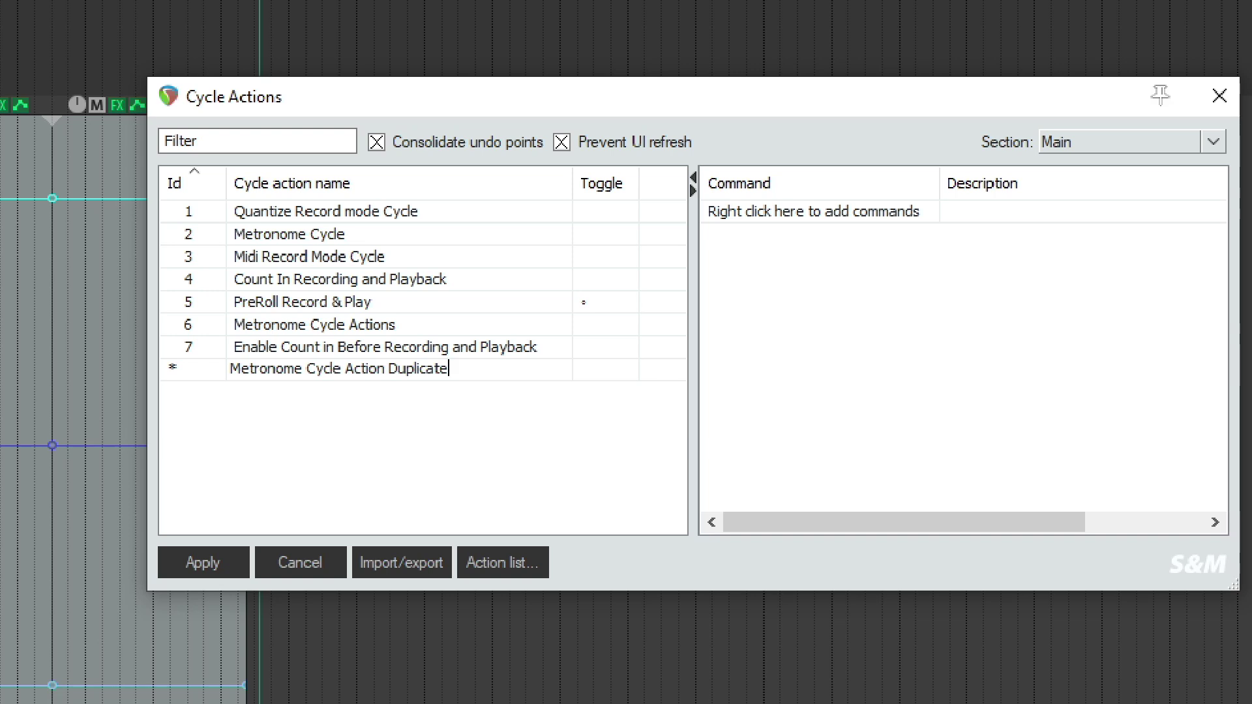
left_click(400, 377)
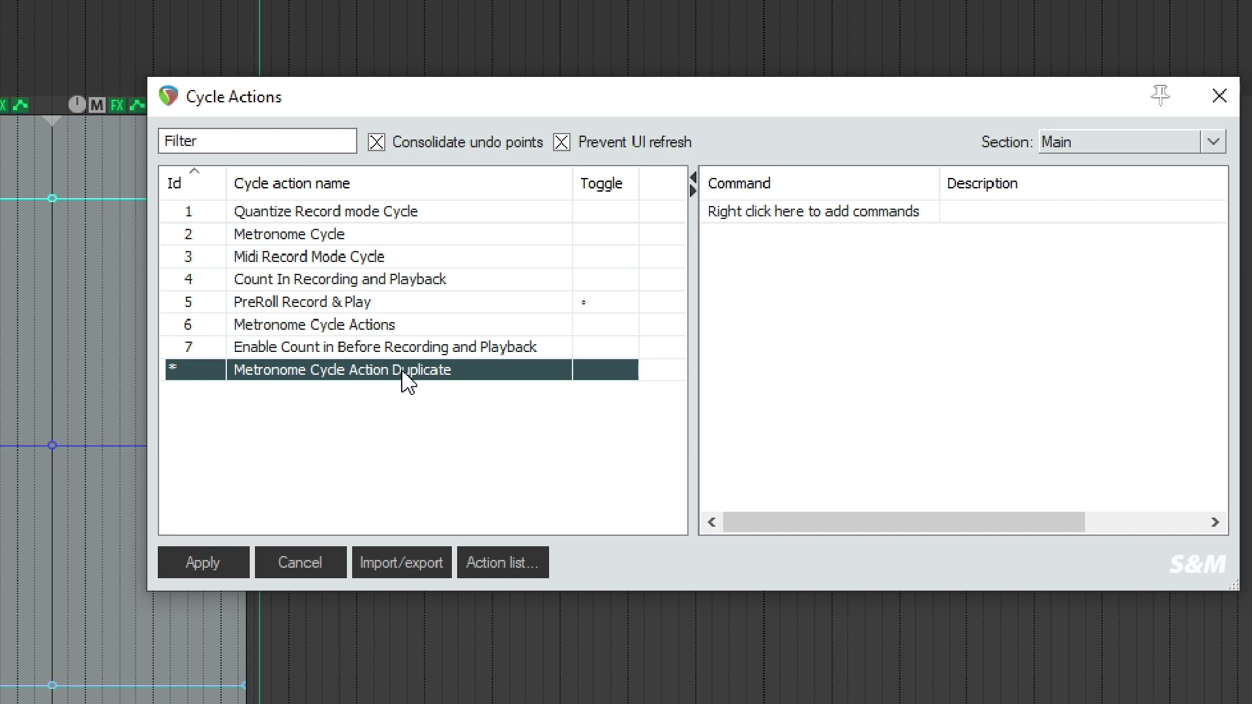
Review the command list of Metronome Cycle Actions alongside the metronome and pre-roll settings, and close those settings
left_click(316, 325)
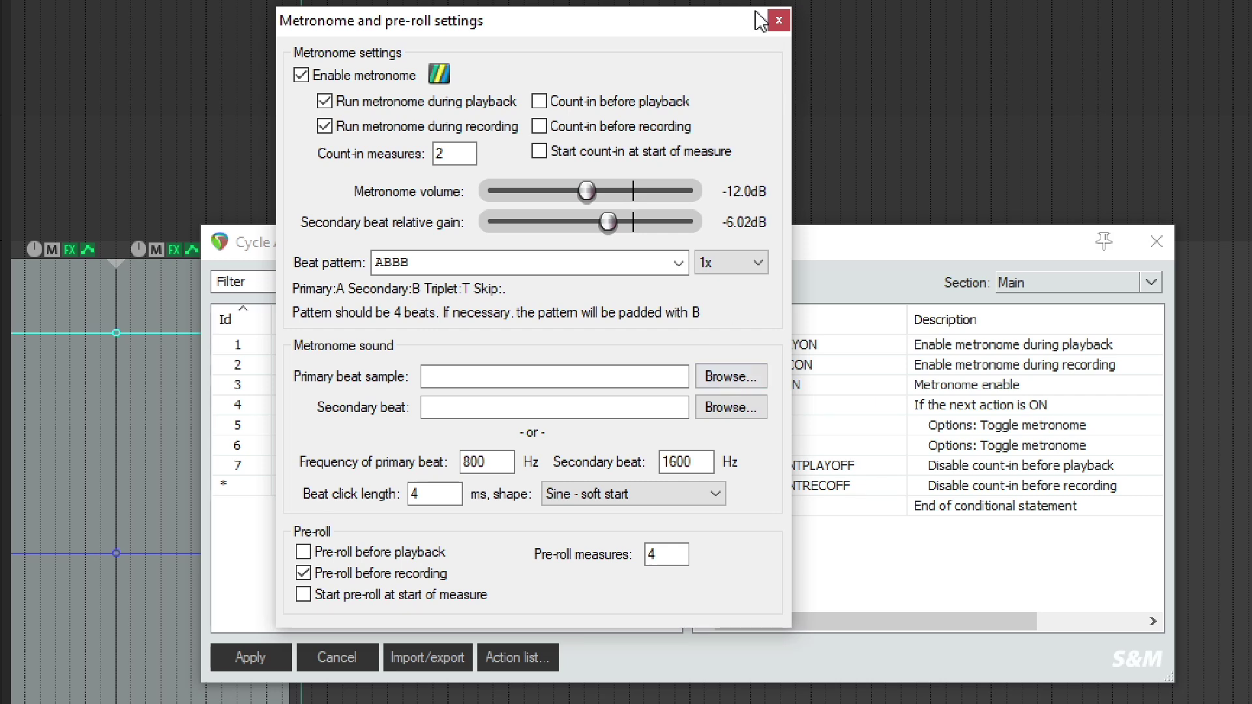
left_click(778, 20)
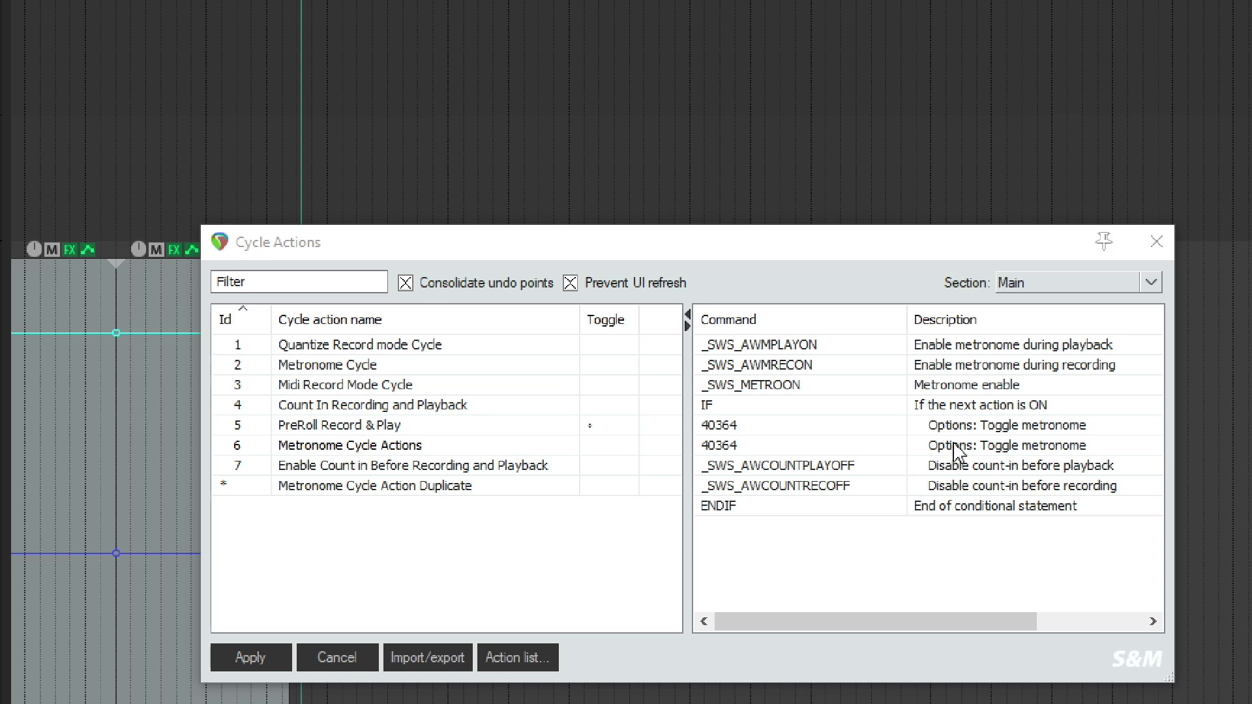
left_click(418, 490)
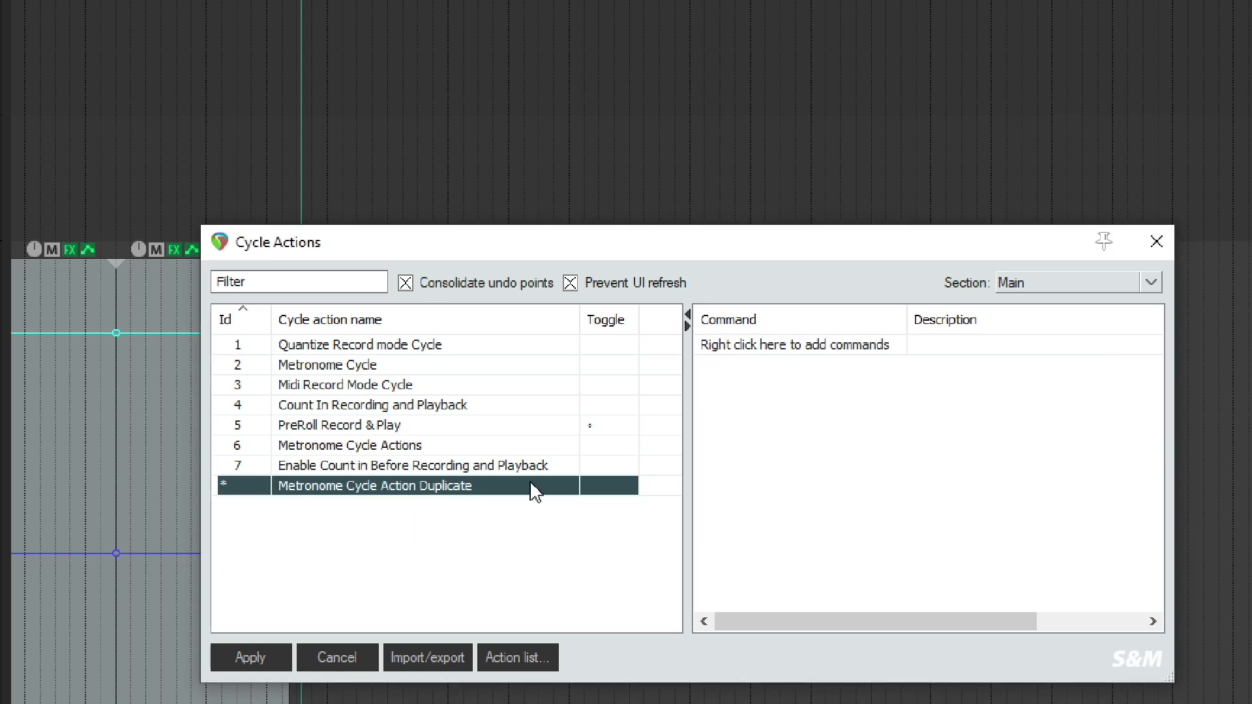
right_click(762, 363)
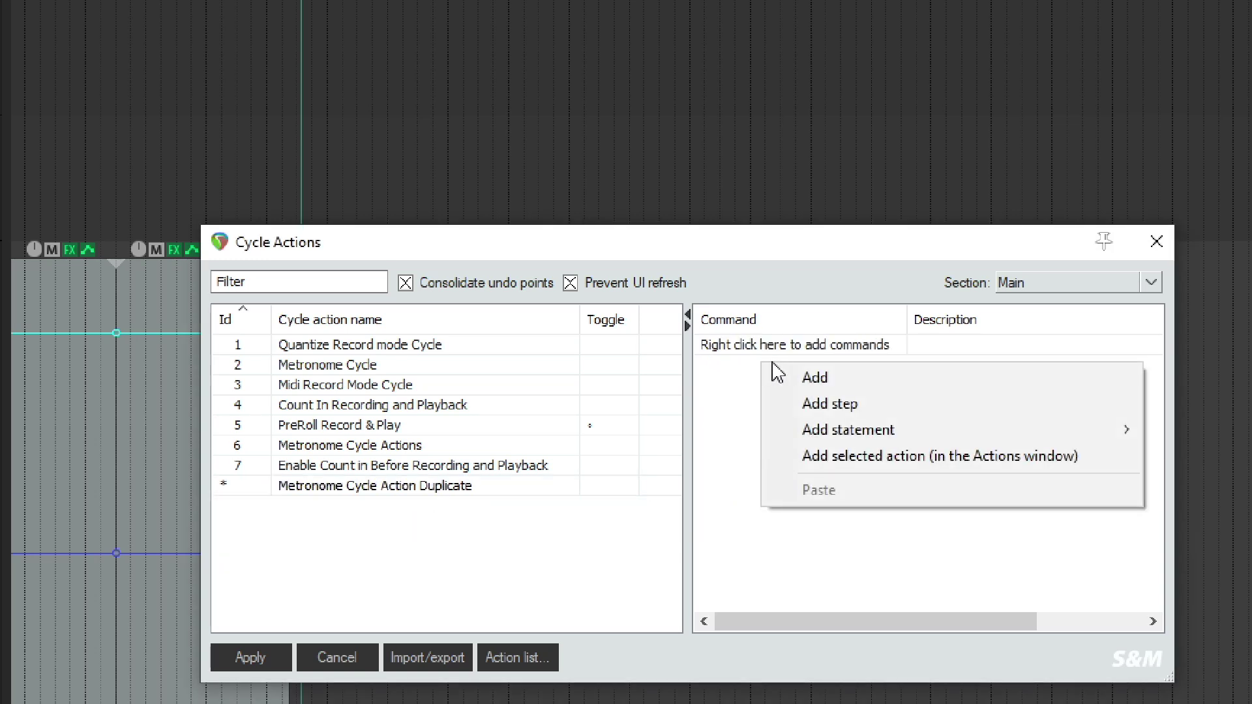
left_click(864, 384)
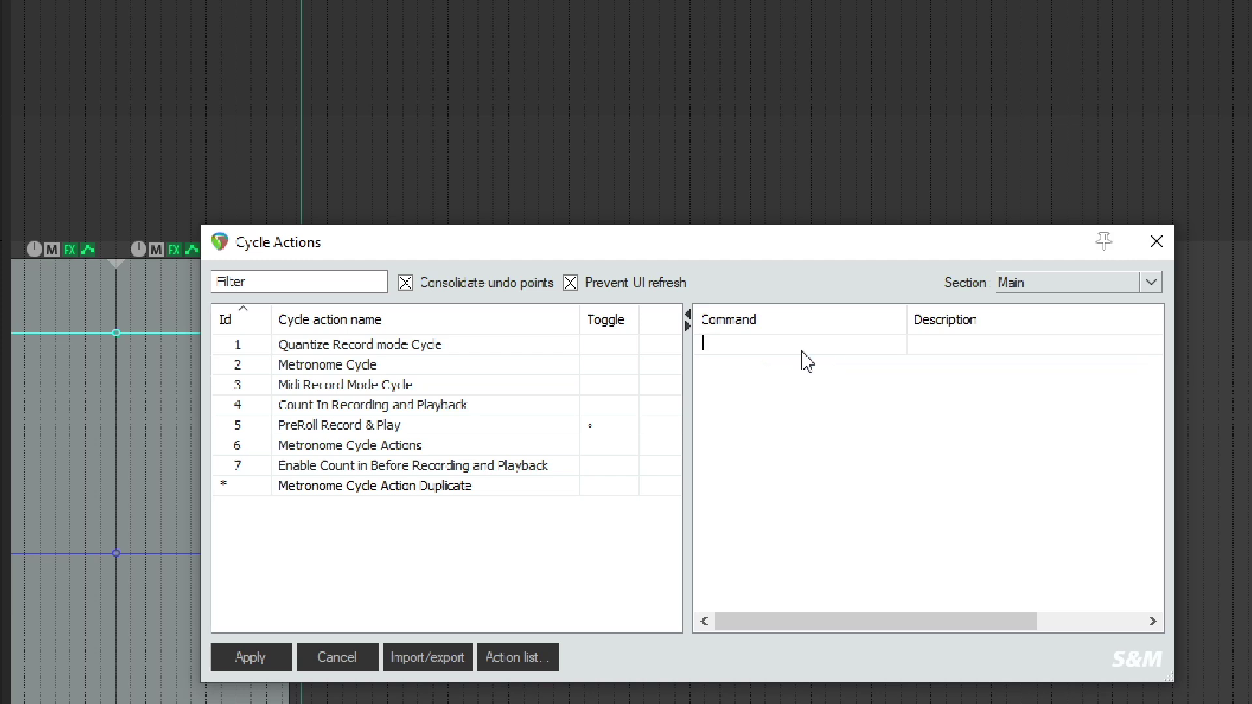
left_click(754, 345)
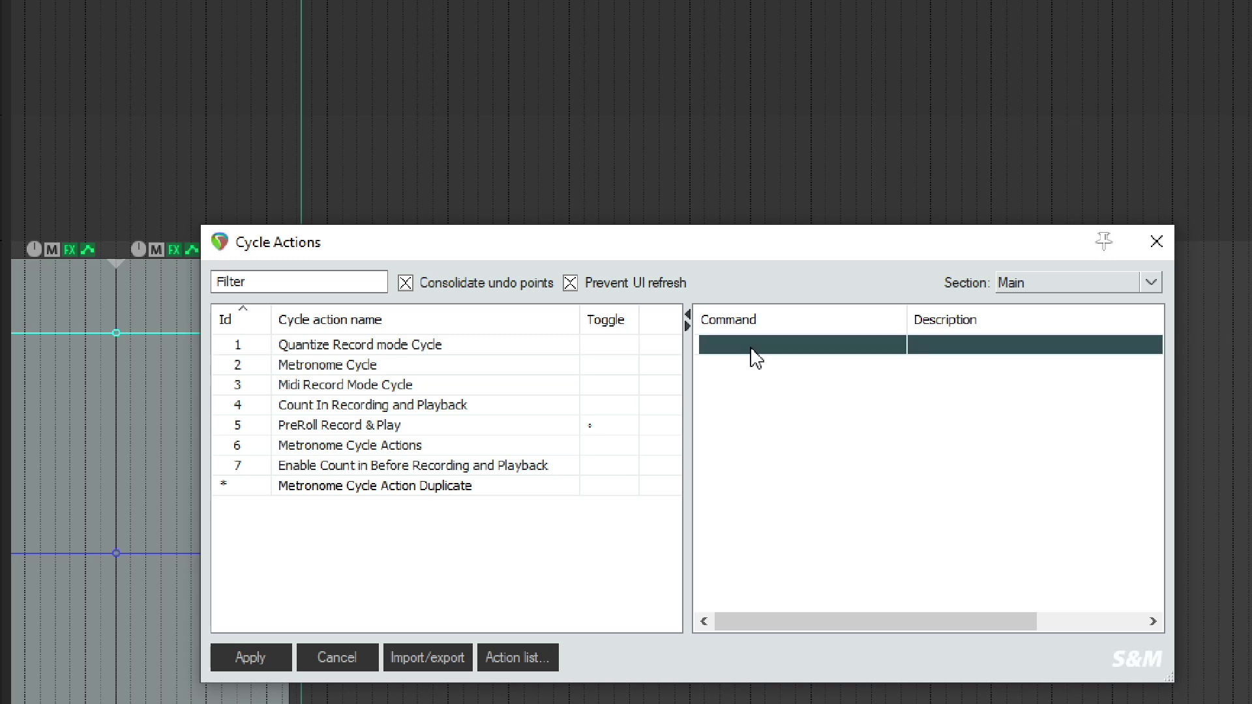
right_click(750, 347)
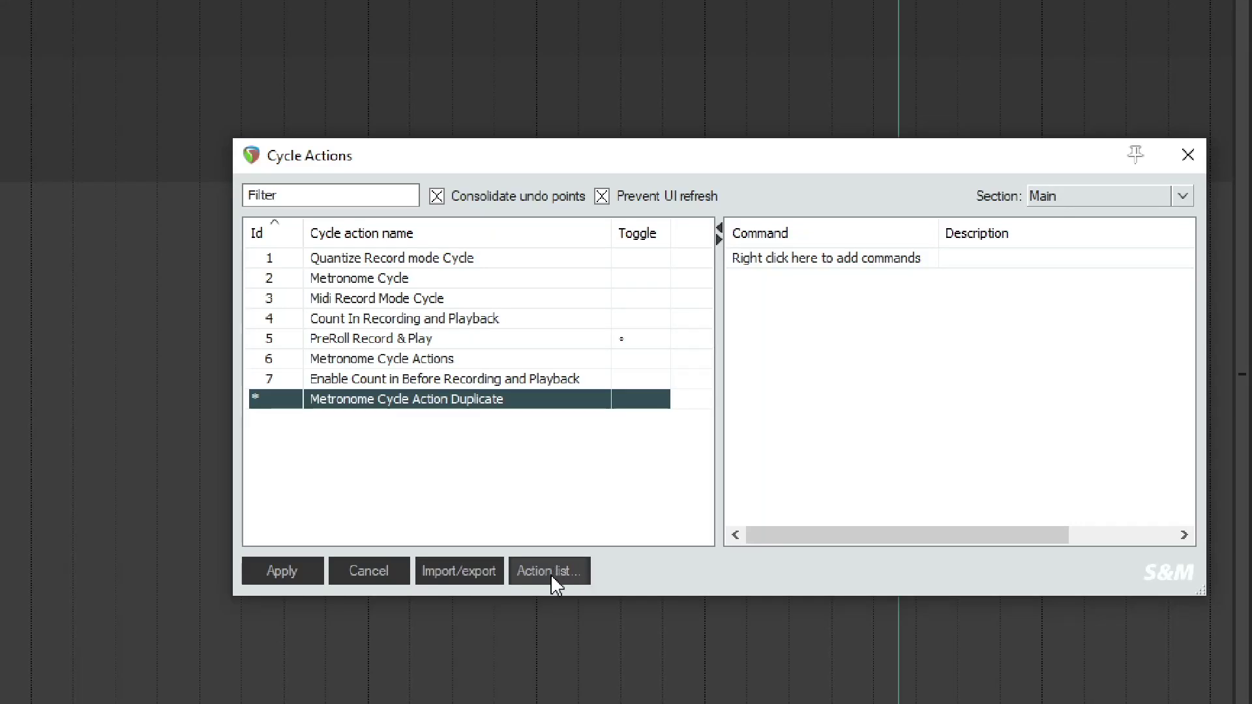
Search the action list for "enable metronome" and pick out _SWS_AWMPLAYON, _SWS_AWMRECON and _SWS_METROON for the duplicate cycle action
left_click(550, 574)
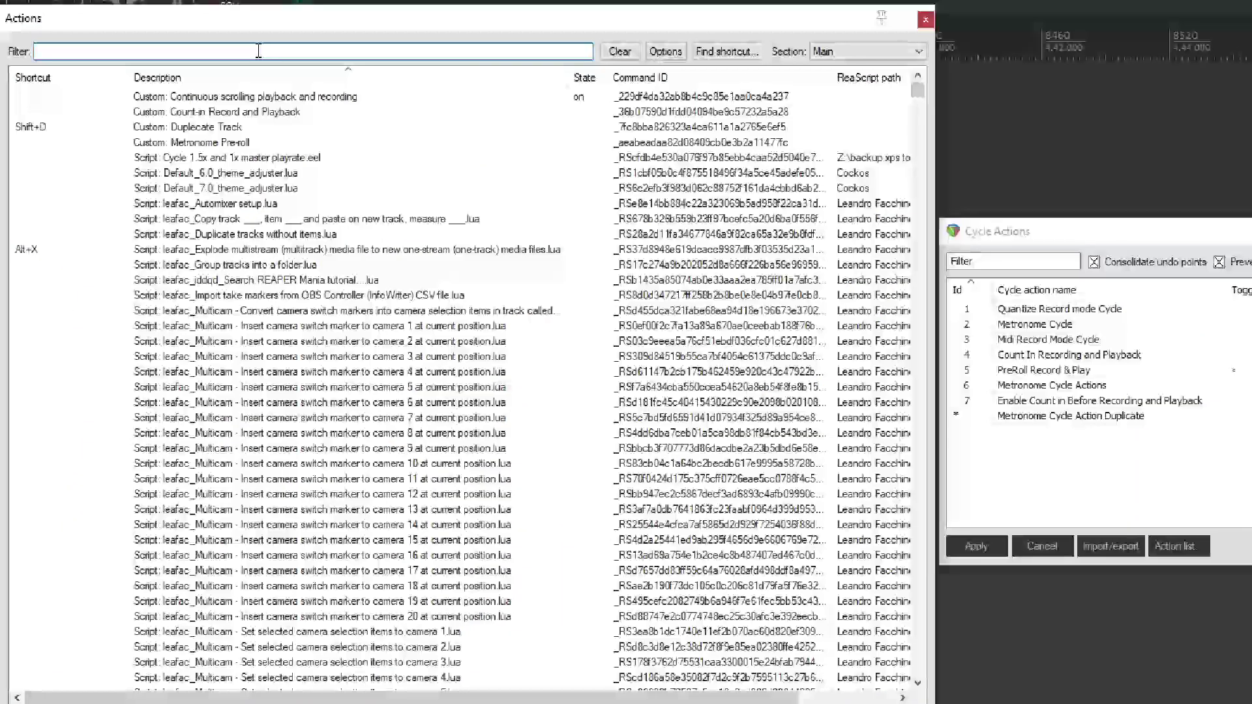
left_click(259, 51)
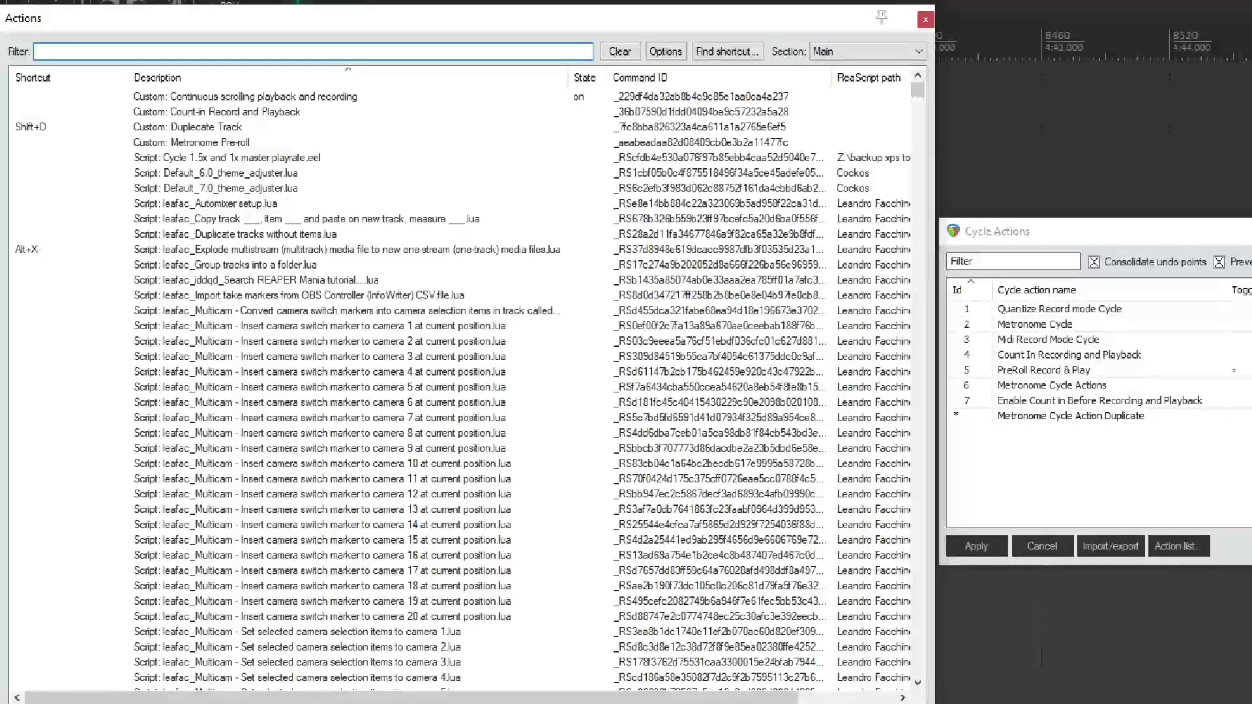
type("enable")
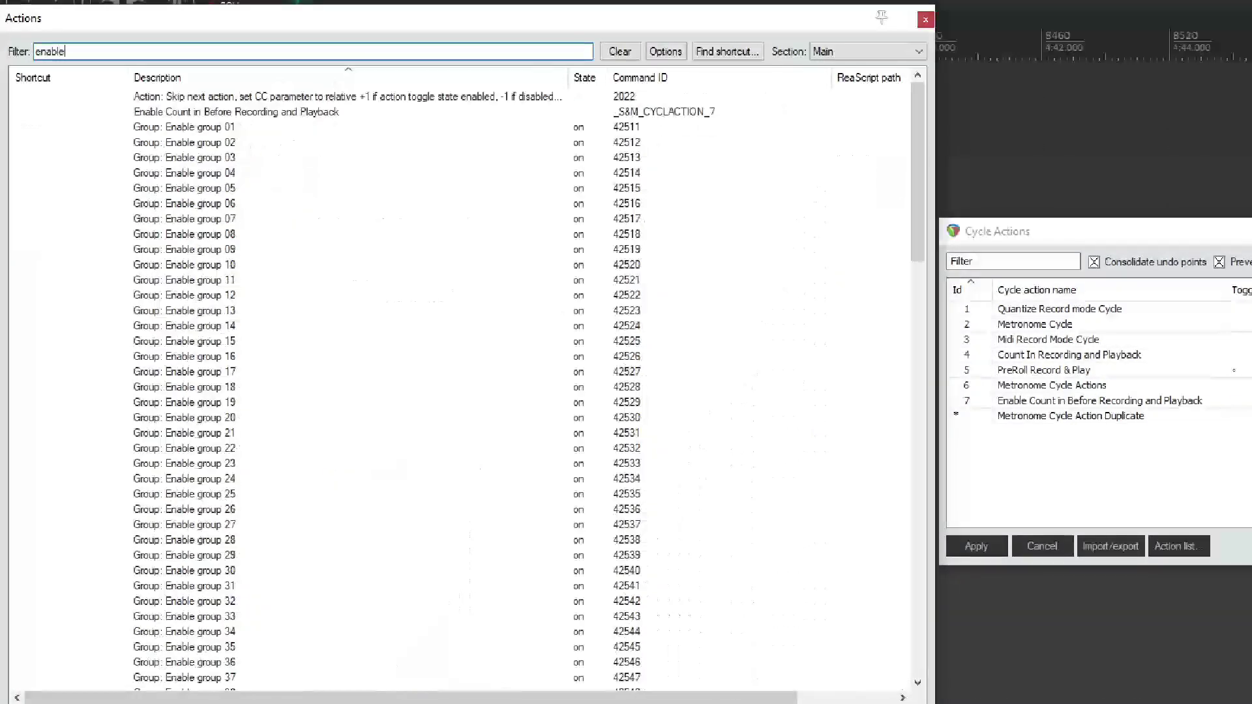
type(" metronome")
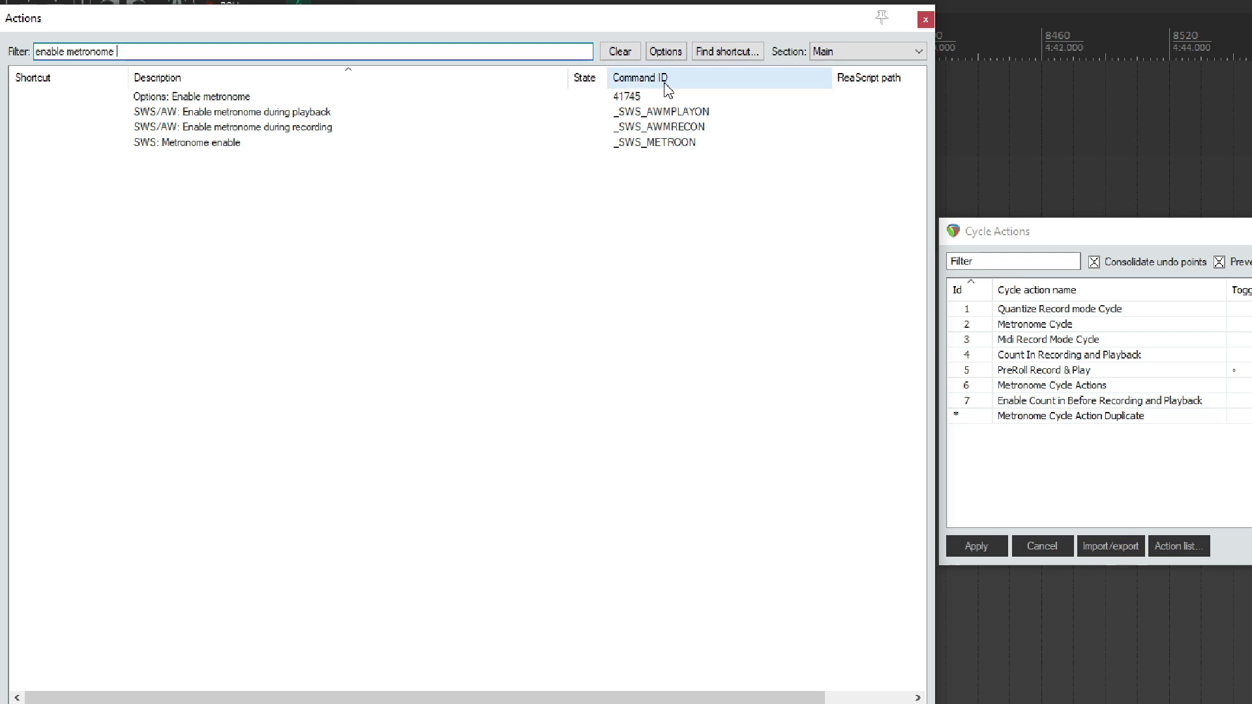
left_click(672, 114)
left_click(688, 131)
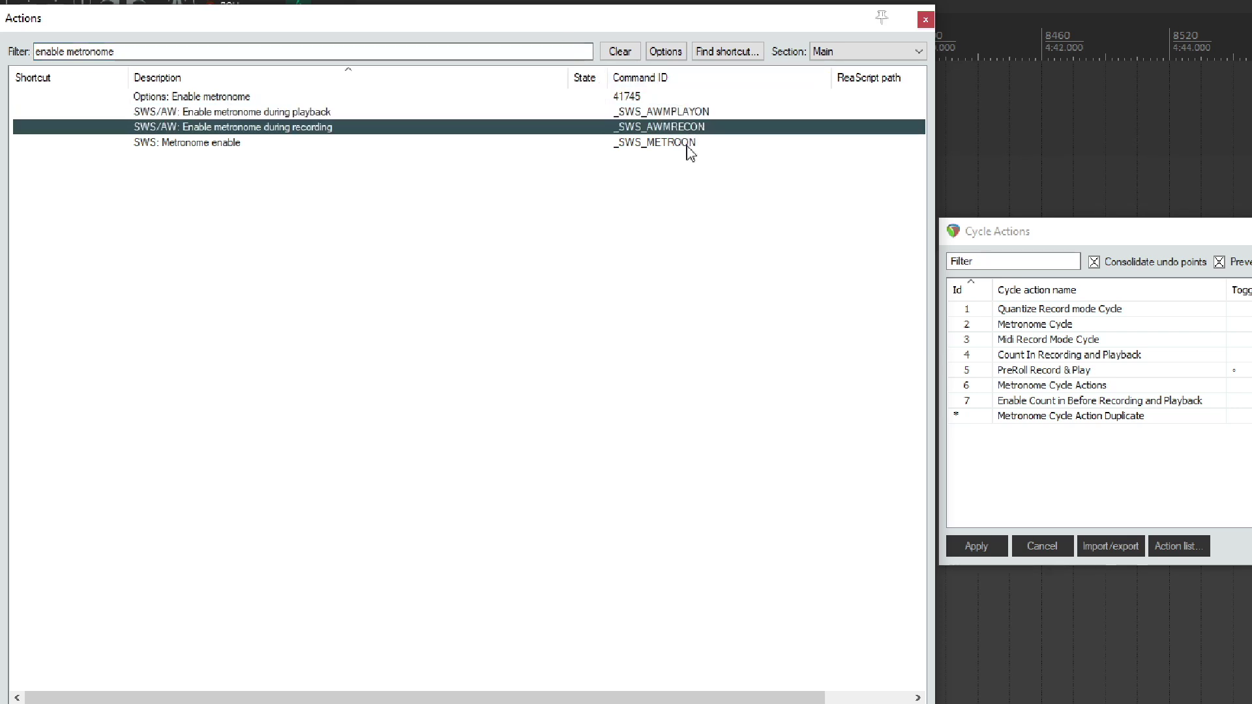
left_click(689, 147)
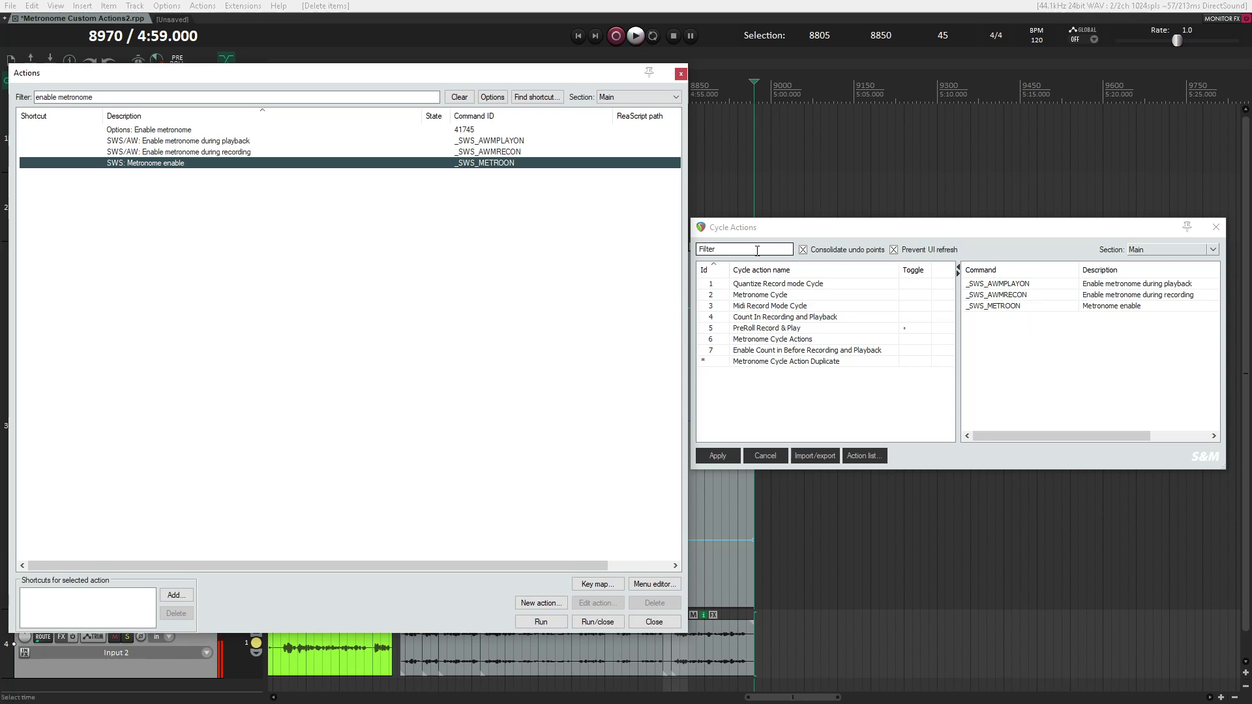
Copy the command ID of SWS: Metronome enable, try adding the selected action as a fourth command, and delete that row
right_click(478, 162)
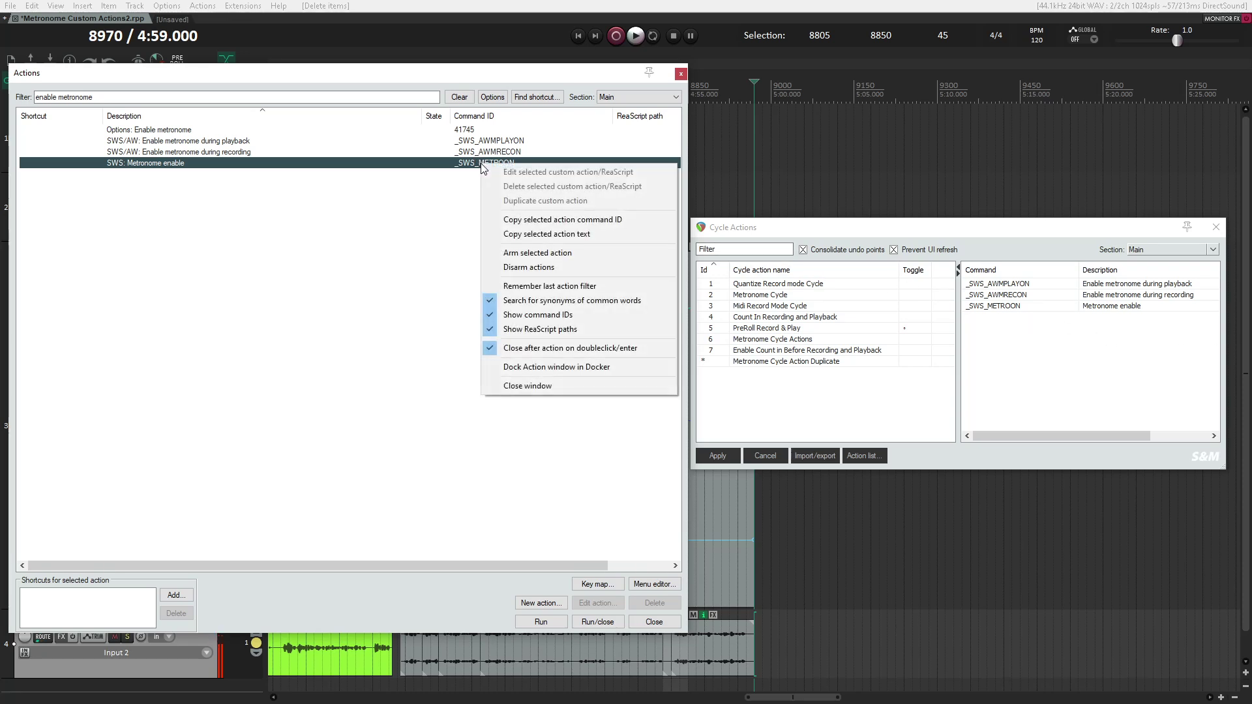
left_click(542, 222)
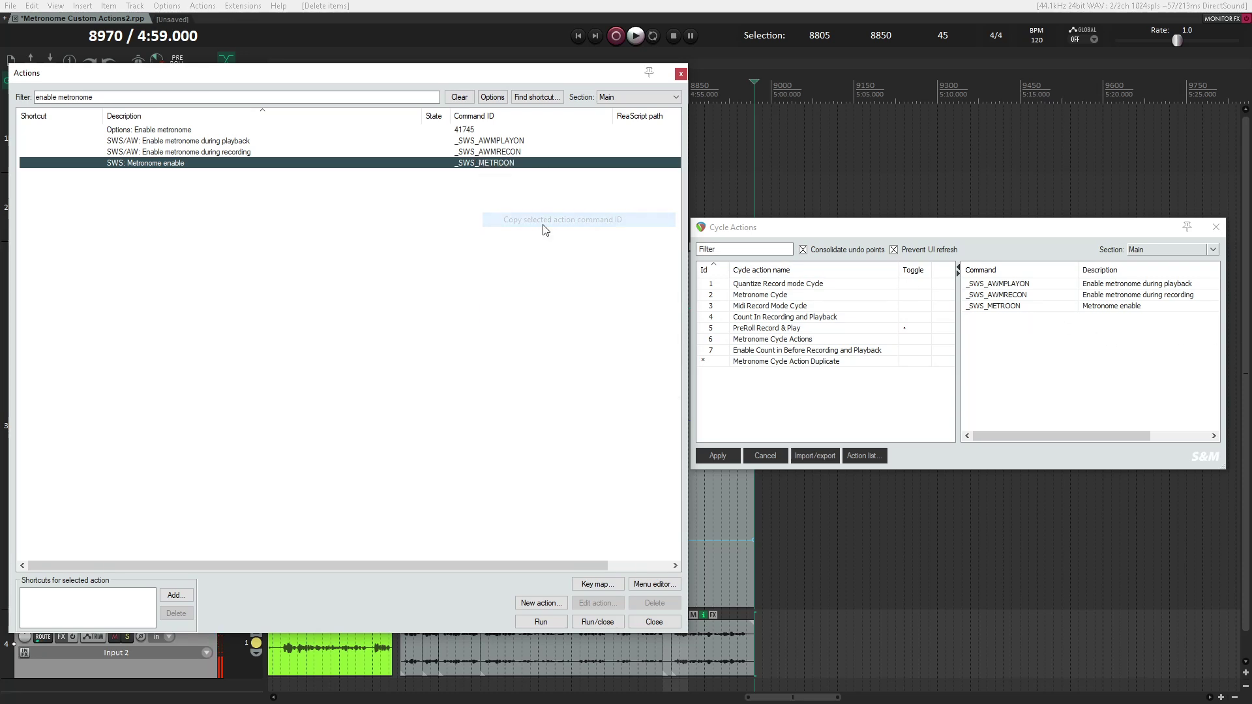
left_click(998, 328)
right_click(996, 325)
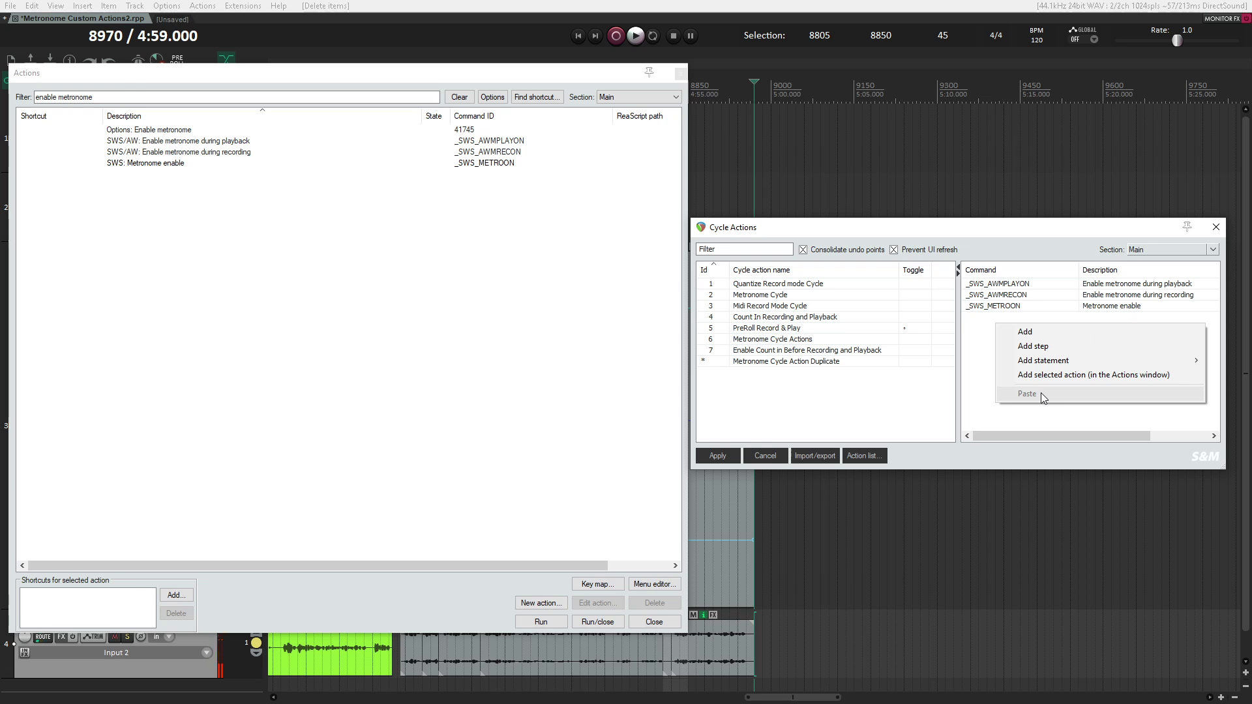
right_click(1012, 330)
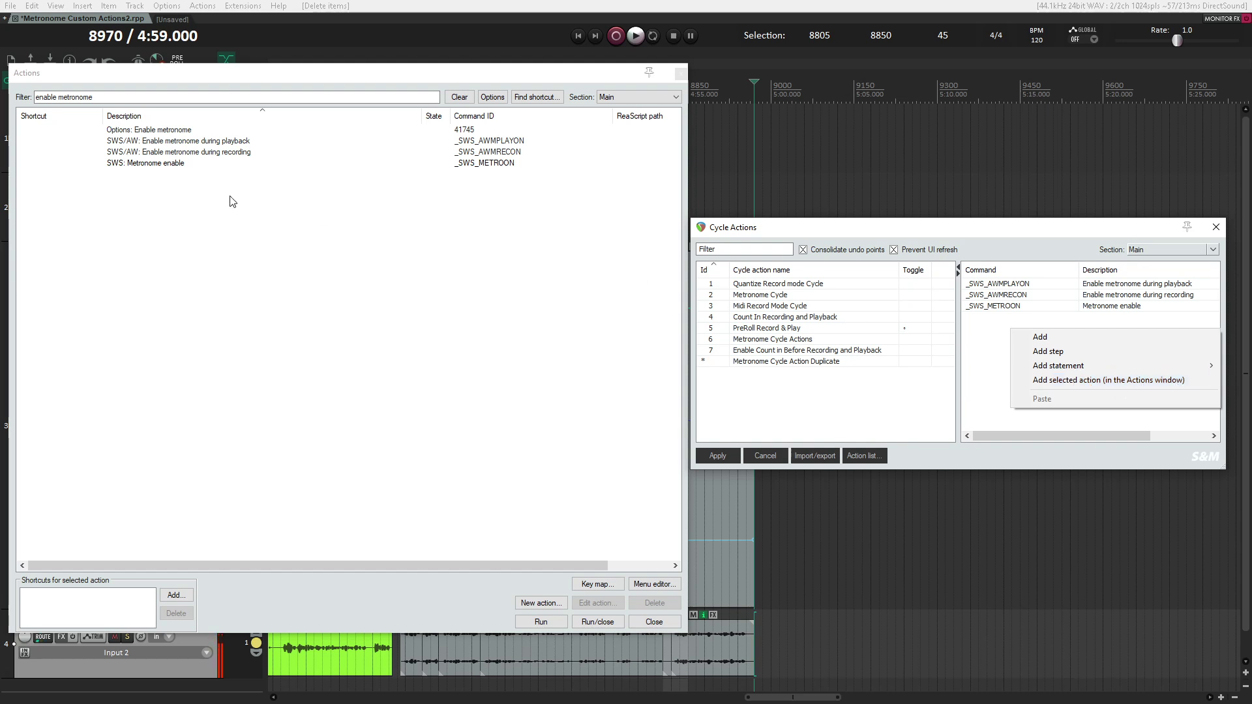
left_click(1086, 381)
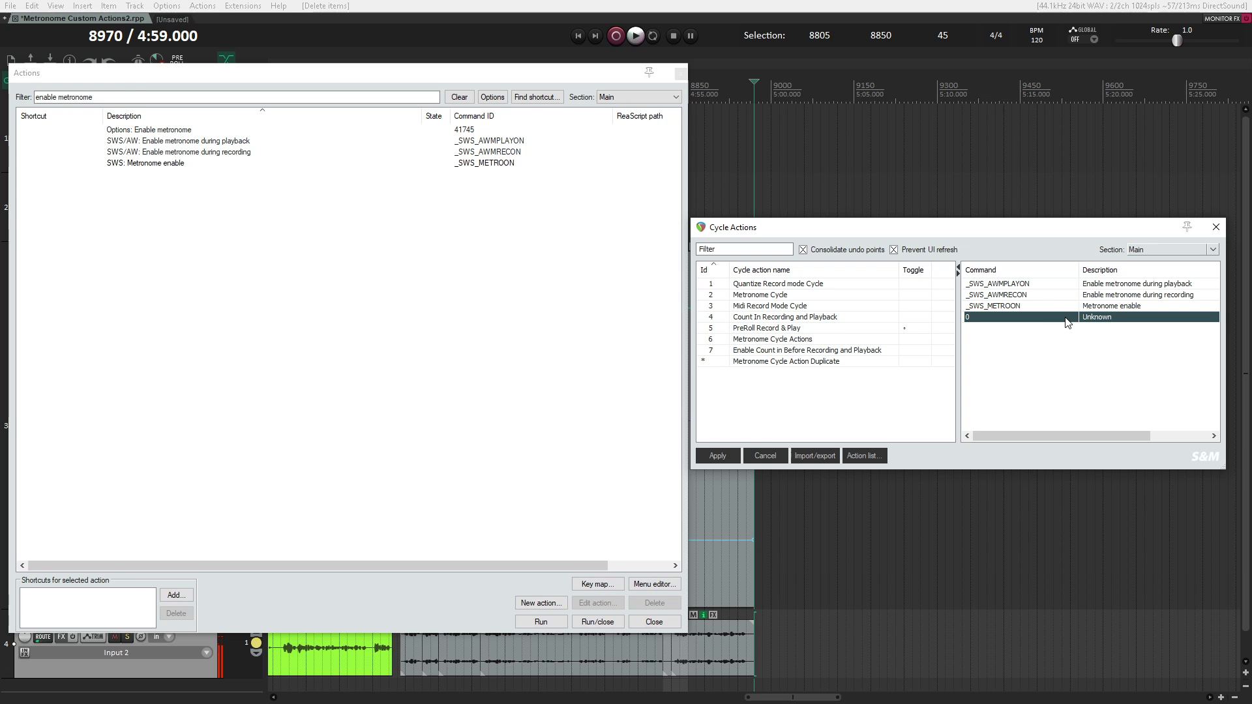
right_click(1109, 320)
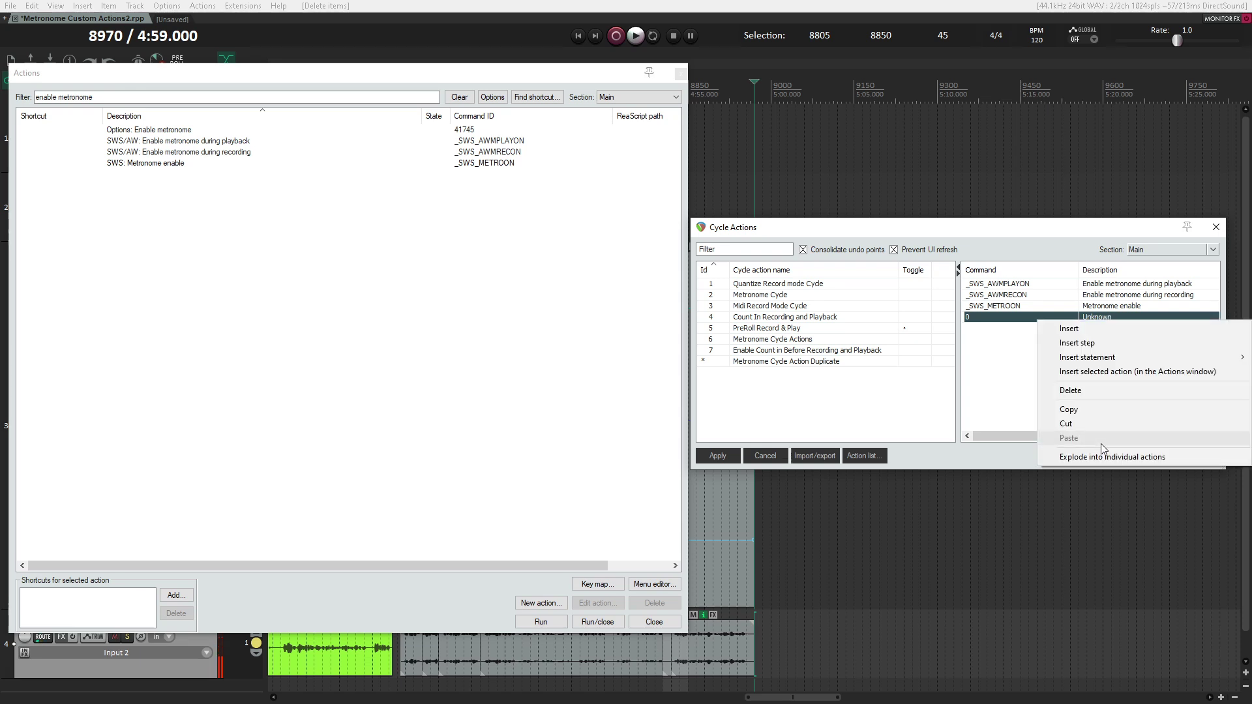
left_click(1101, 390)
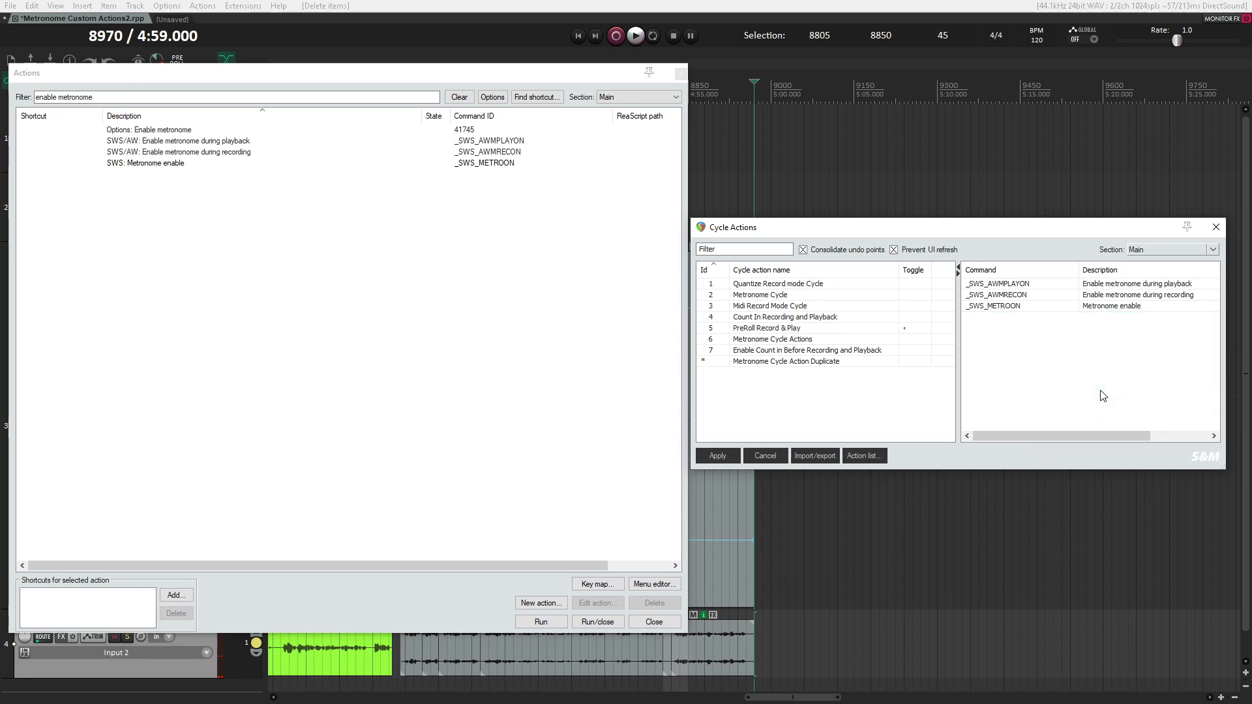
Review the duplicate cycle action's commands for metronome during playback, metronome during recording, and metronome enable
left_click(1113, 287)
left_click(1111, 296)
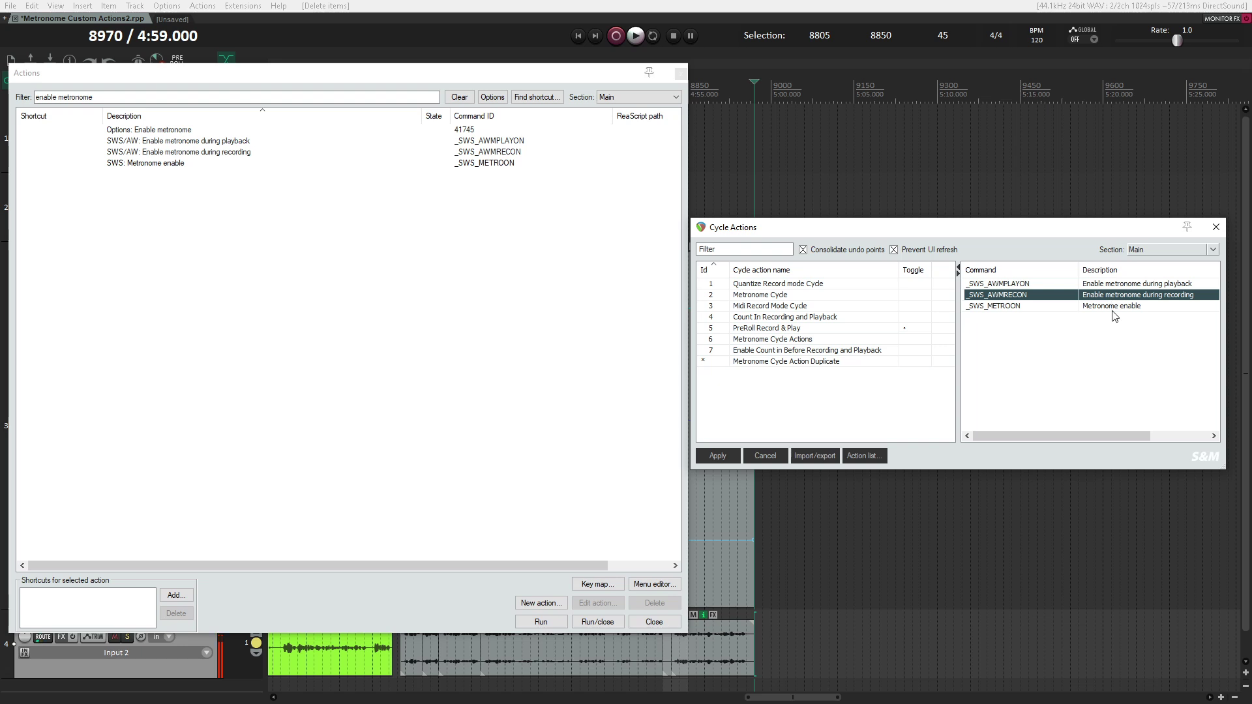
left_click(1039, 307)
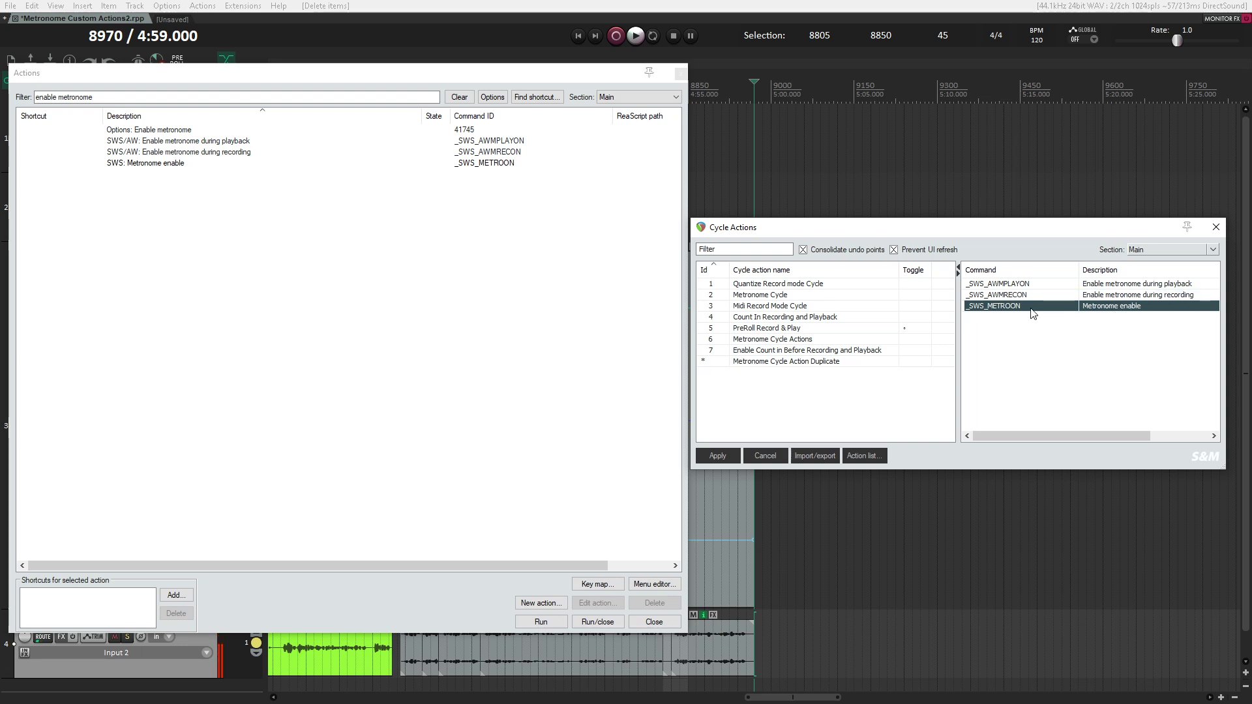
left_click(1001, 284)
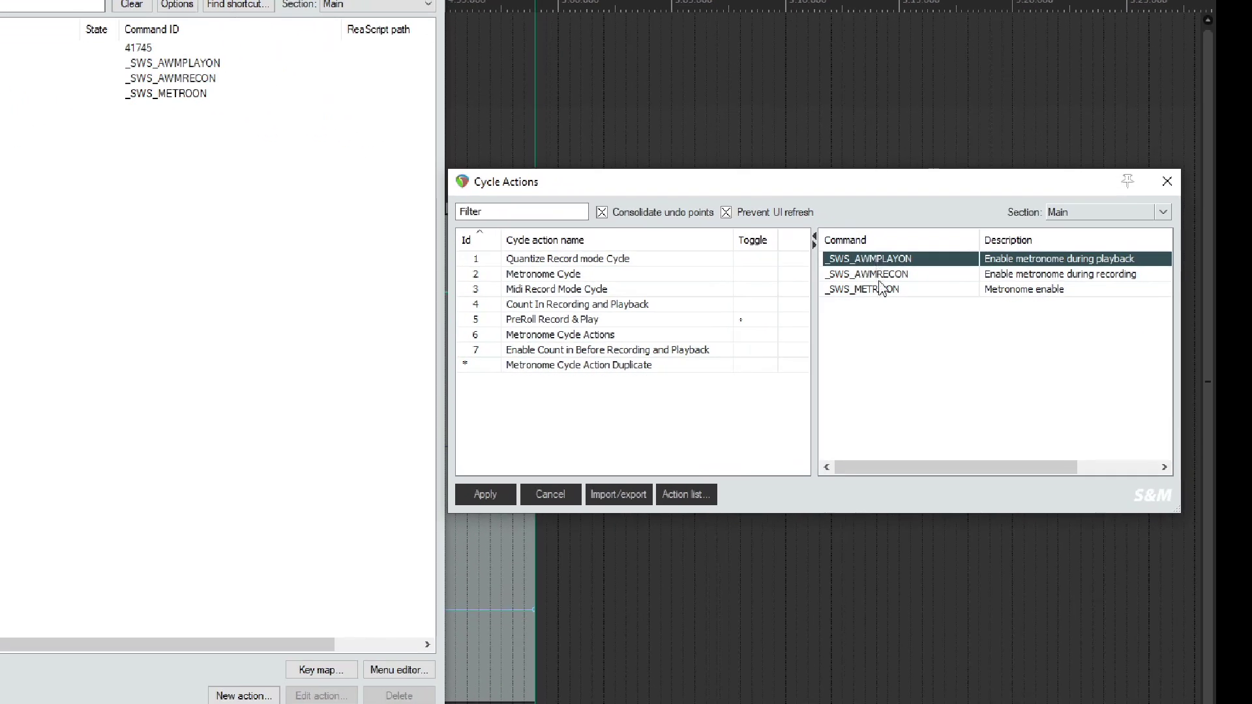
left_click(883, 275)
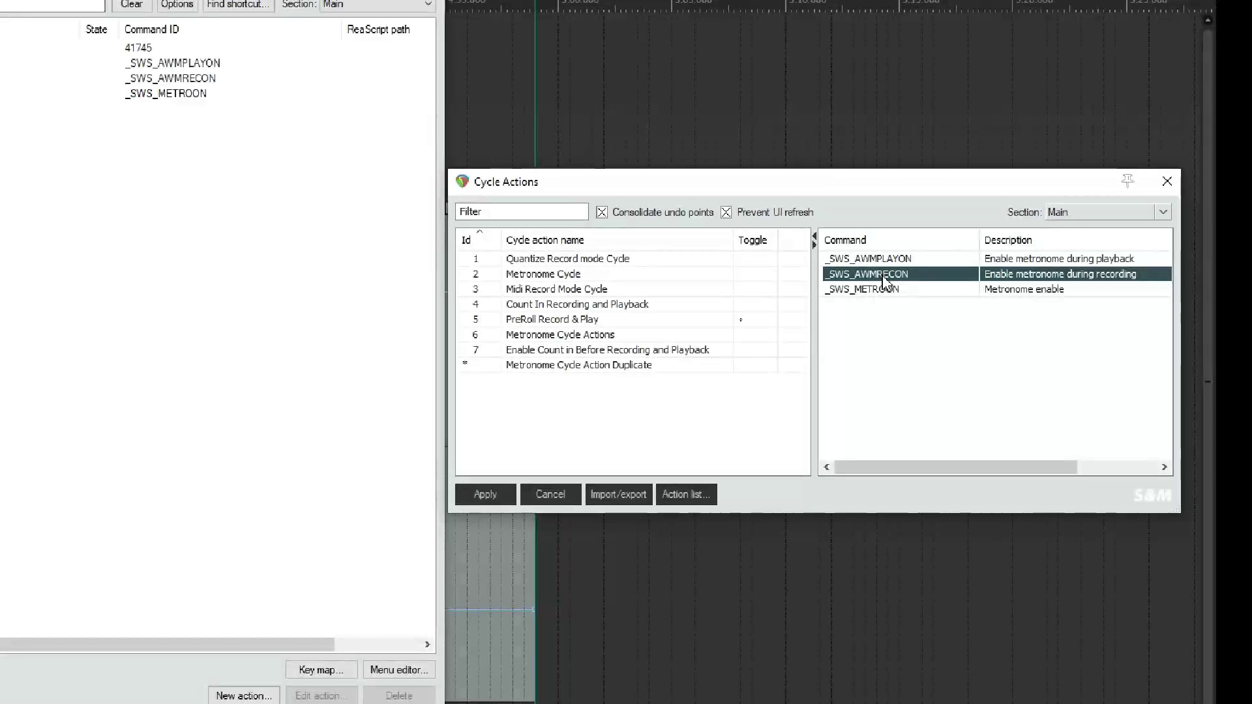
left_click(879, 292)
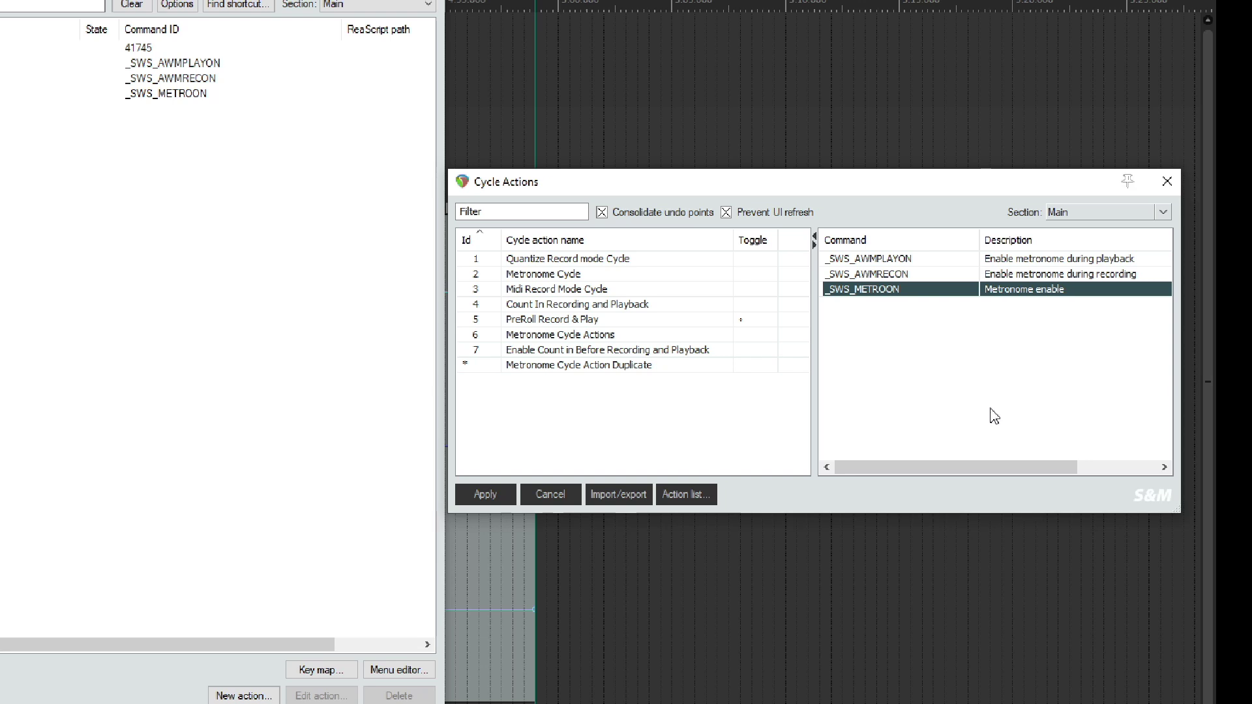
Add an IF statement with its ENDIF after the _SWS_METROON command
right_click(836, 321)
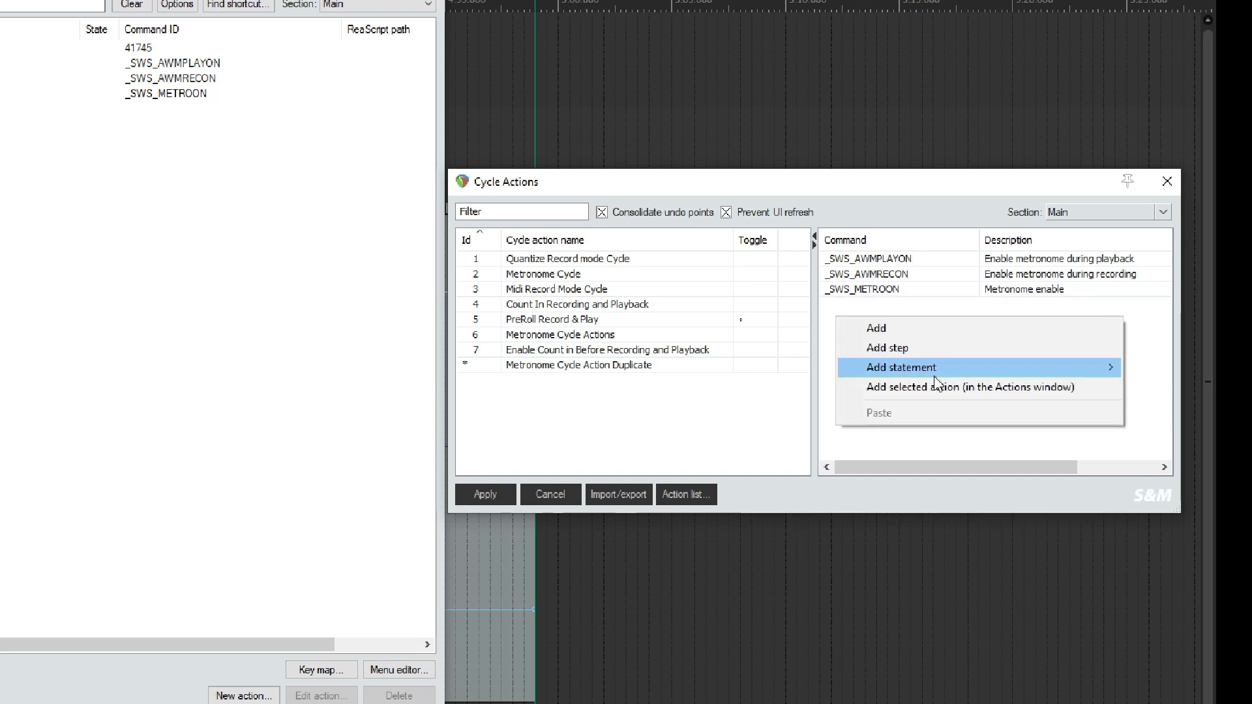
mouse_move(934, 375)
left_click(797, 370)
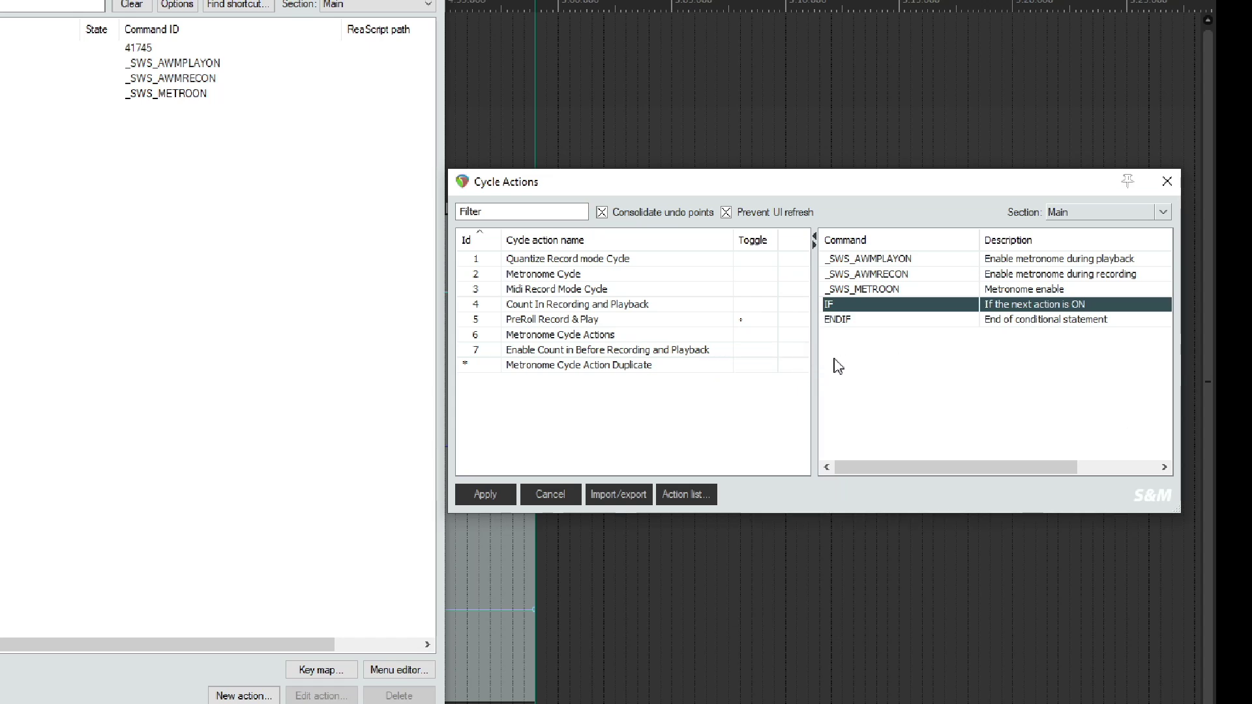
left_click(842, 321)
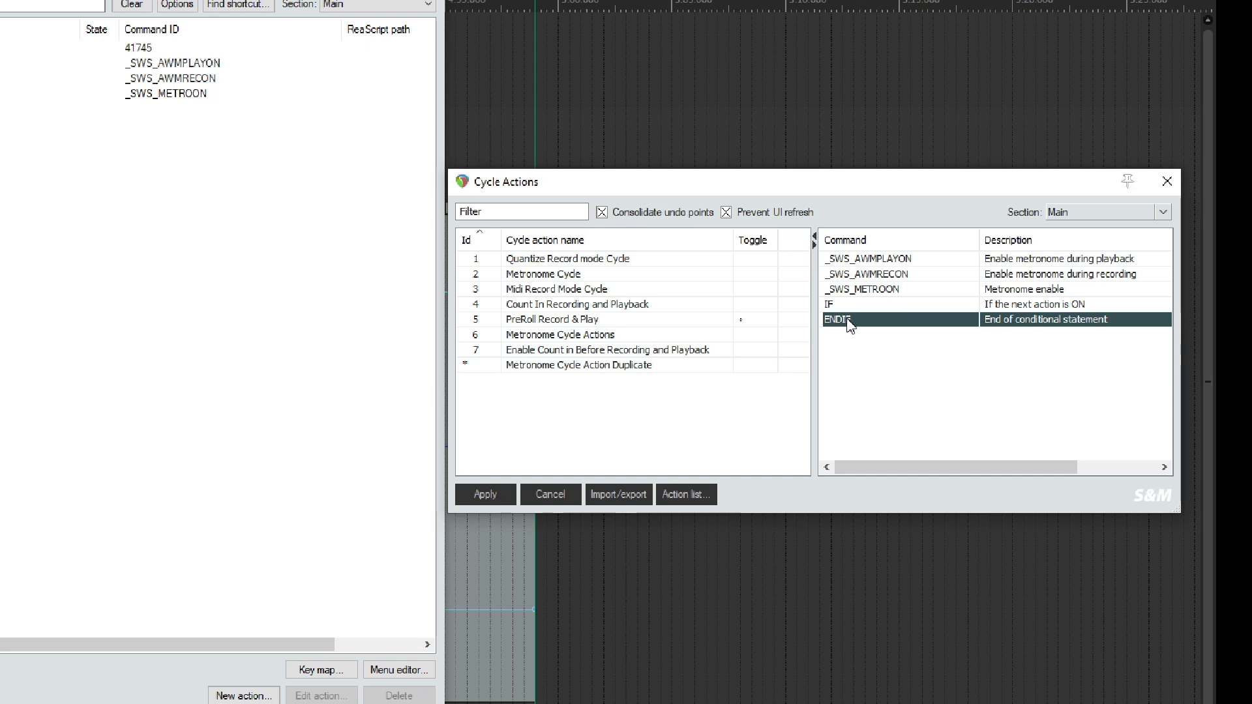
Add an empty command row, move it between IF and ENDIF, and close the metronome and pre-roll settings
right_click(859, 352)
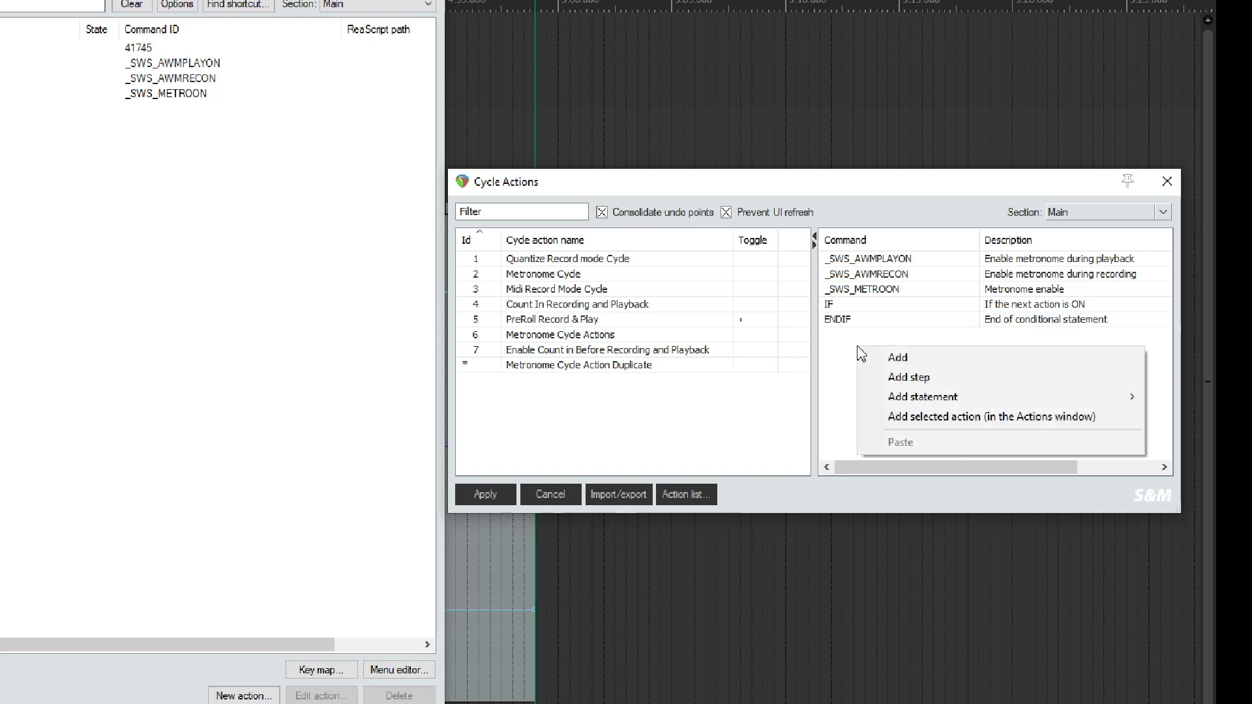
left_click(897, 360)
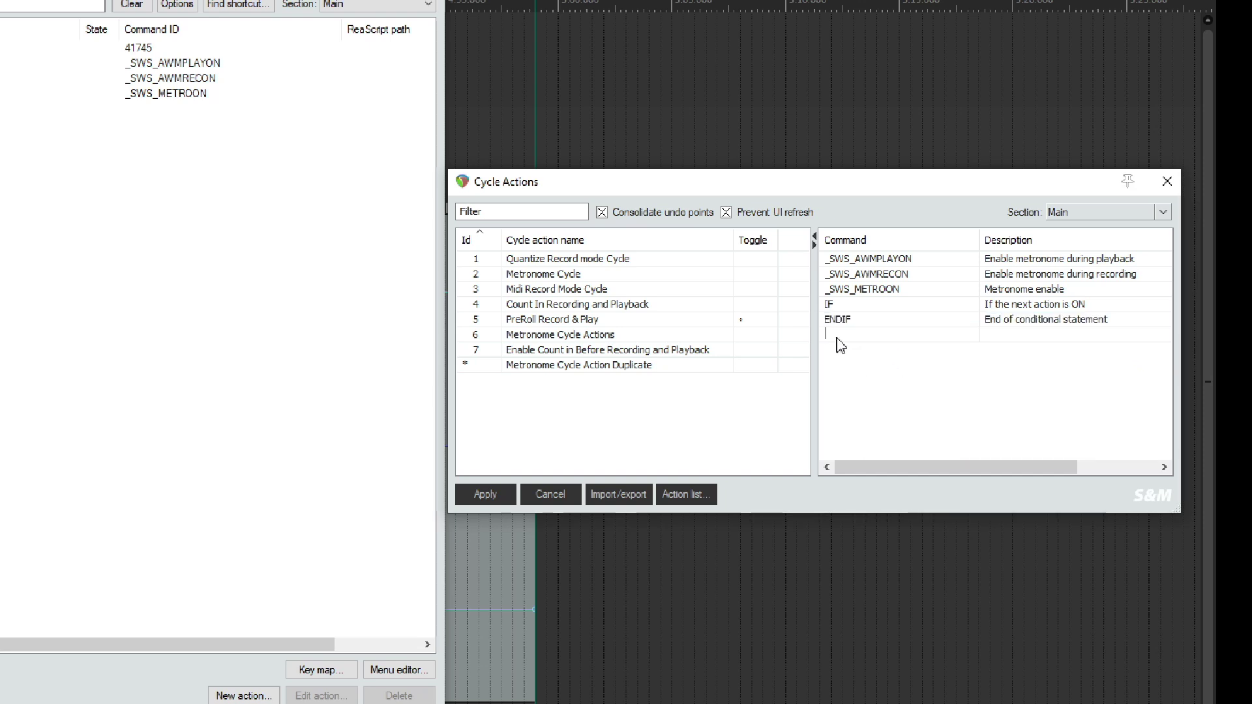
left_click_drag(837, 332, 836, 321)
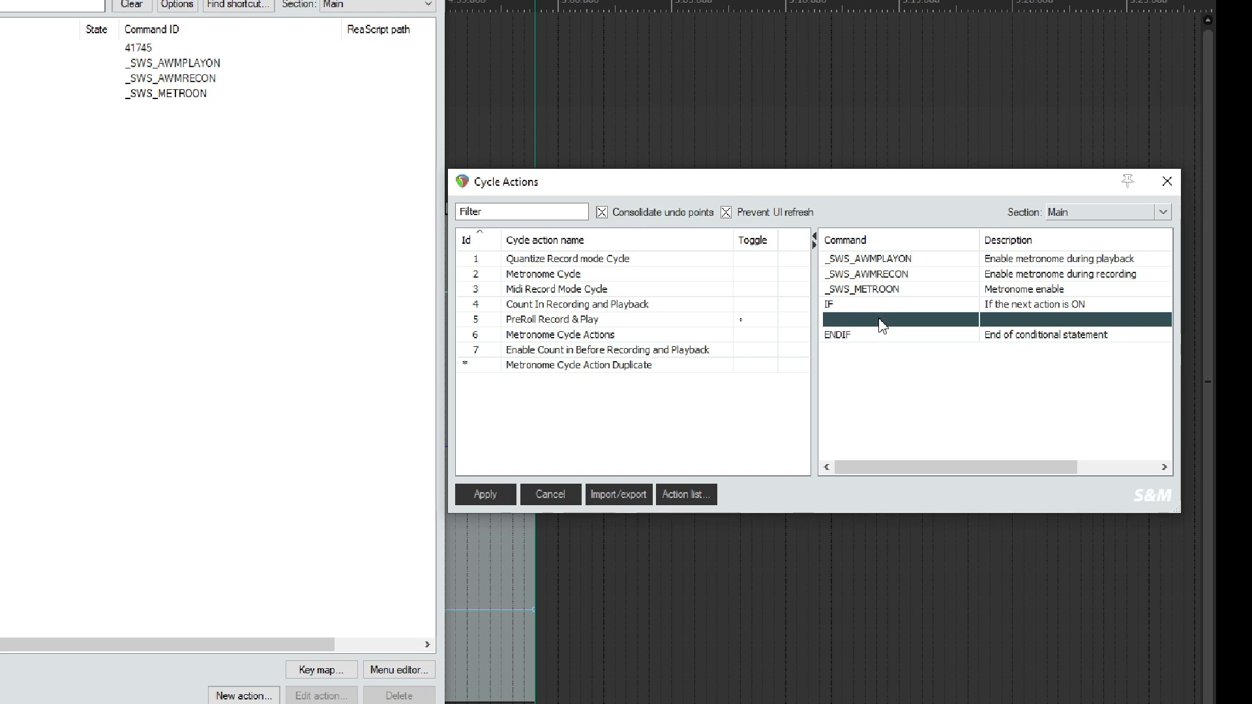
mouse_move(883, 326)
left_mouse_down()
mouse_move(883, 340)
mouse_move(886, 324)
left_mouse_up()
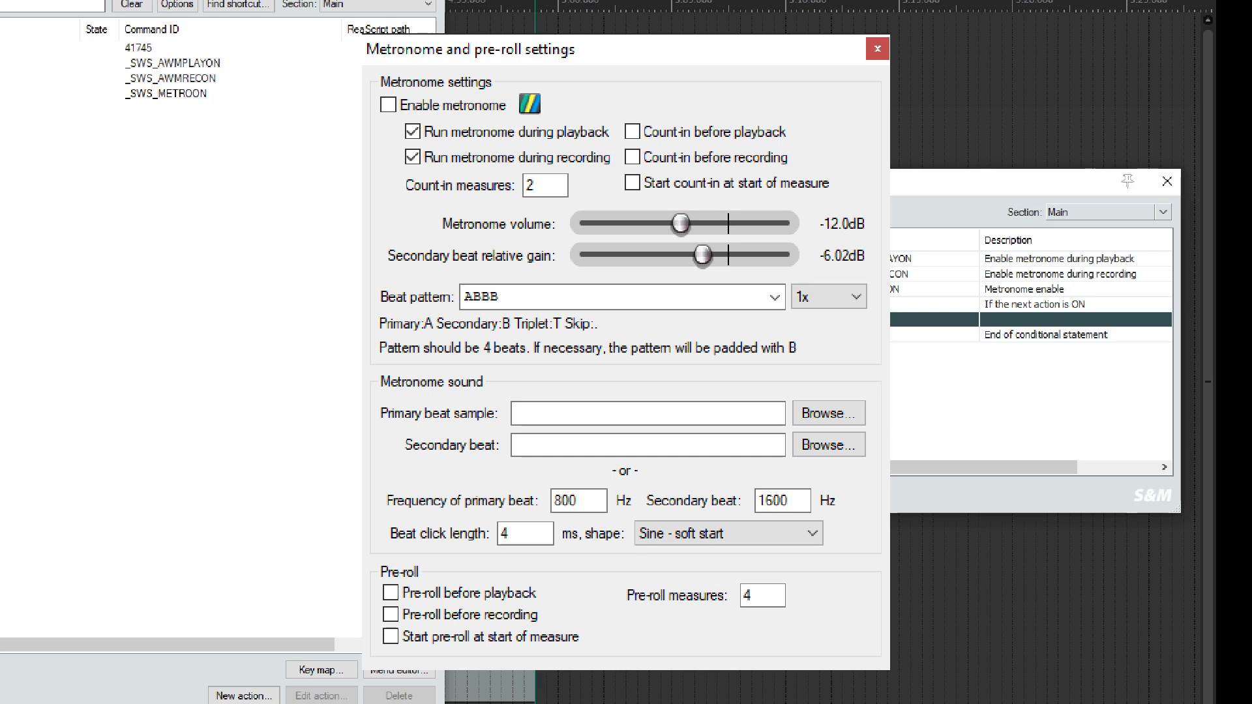
key("Escape")
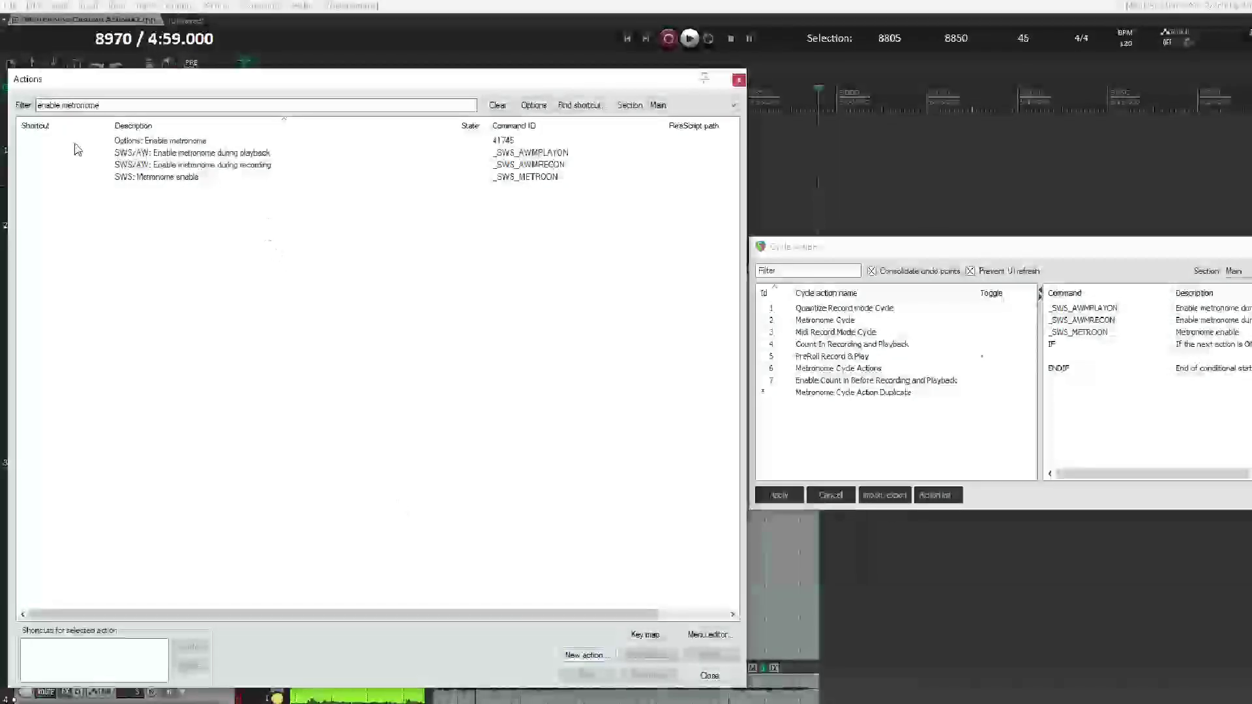
Search the action list for "Toggle Metronome" and enter the Options: Toggle metronome ID 40364 in the row between IF and ENDIF
left_click(45, 105)
type("Toggle")
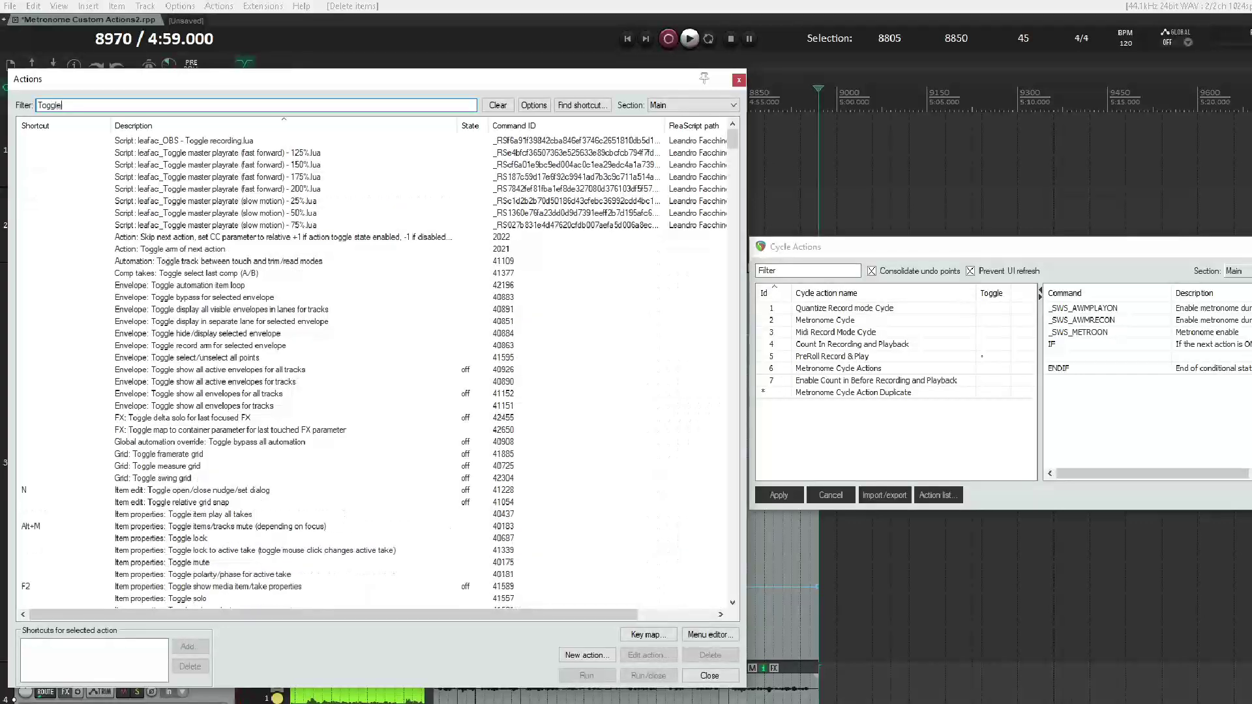
type(" Metronome")
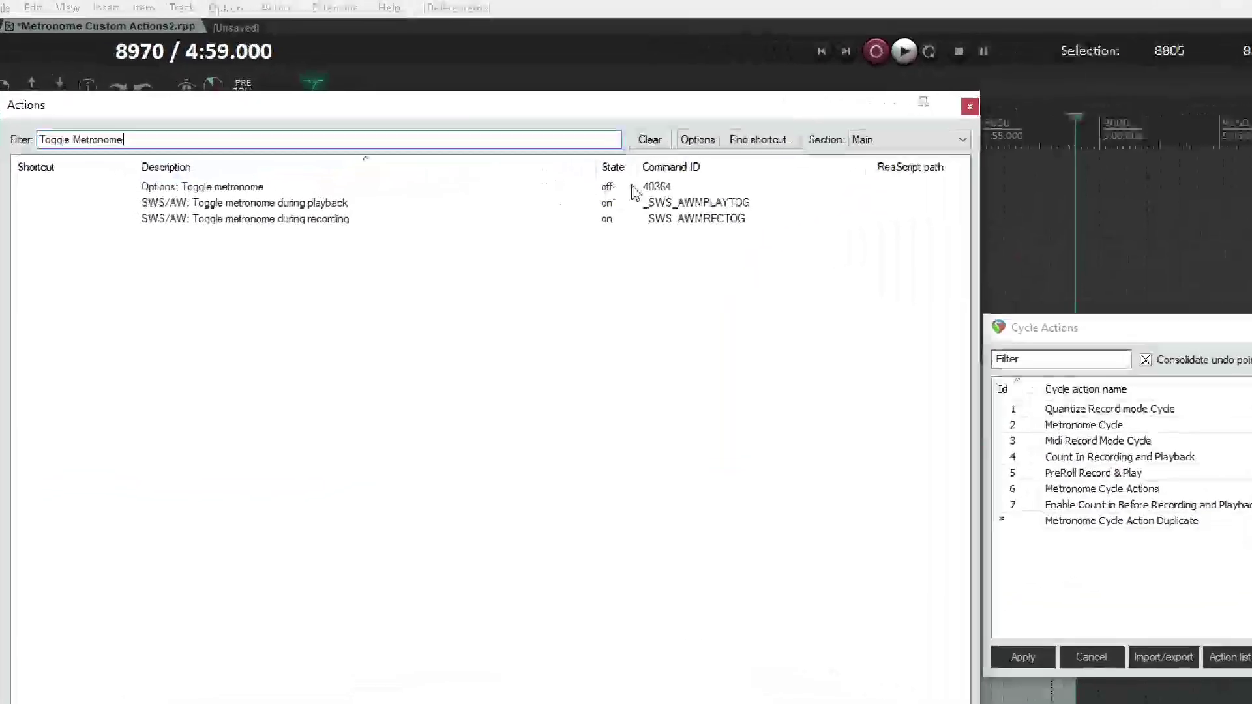
left_click(498, 142)
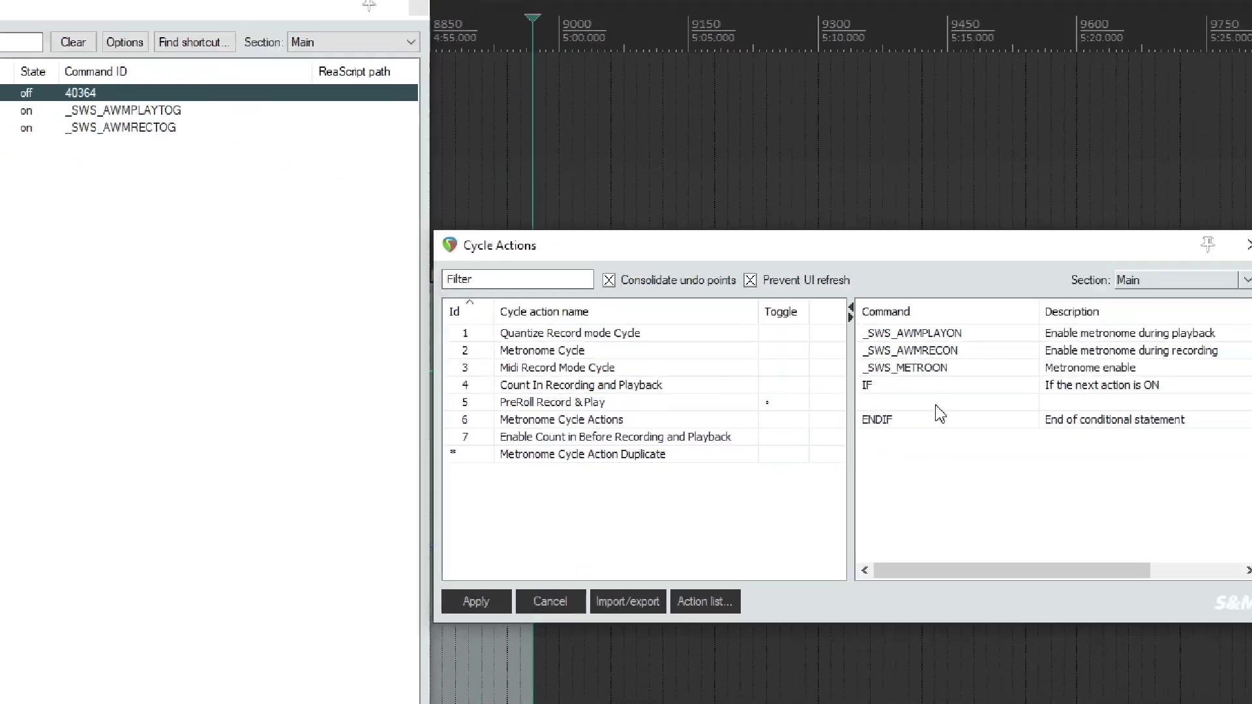
left_click(744, 372)
type("40364")
key("Return")
Insert a second Options: Toggle metronome command, ID 40364, between IF and ENDIF in the duplicate cycle action
right_click(745, 390)
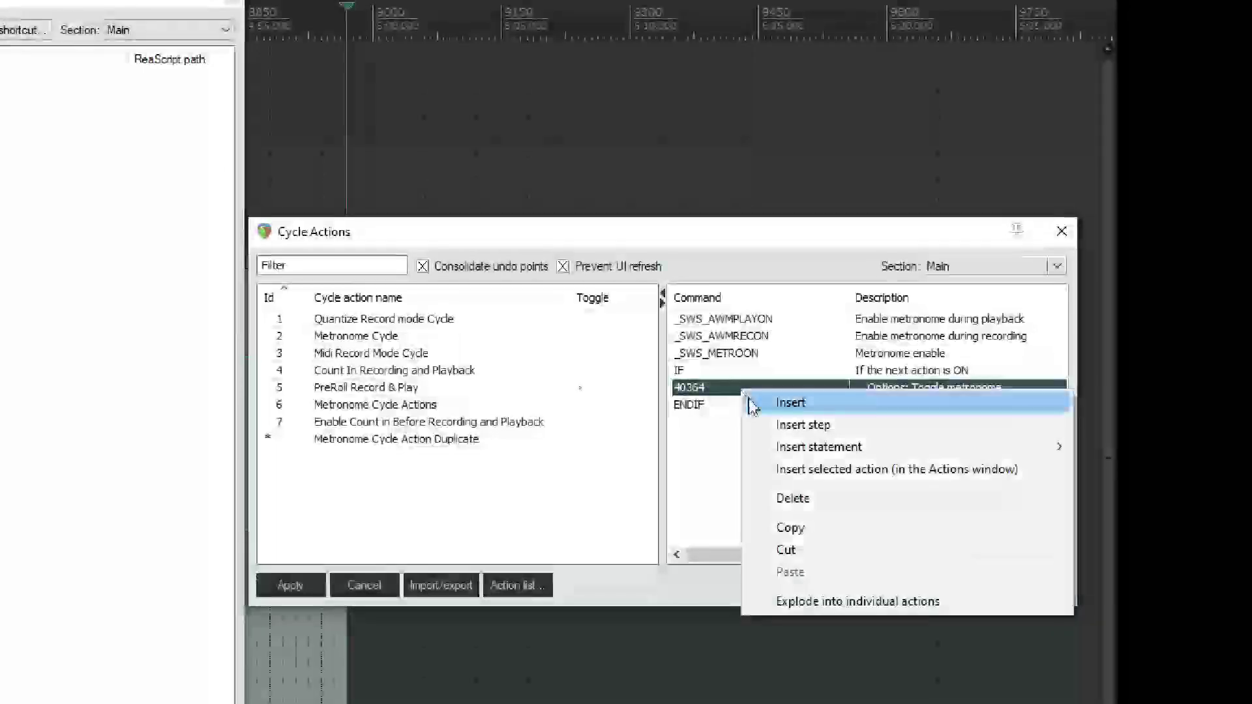
left_click(796, 402)
type("40364")
key("Return")
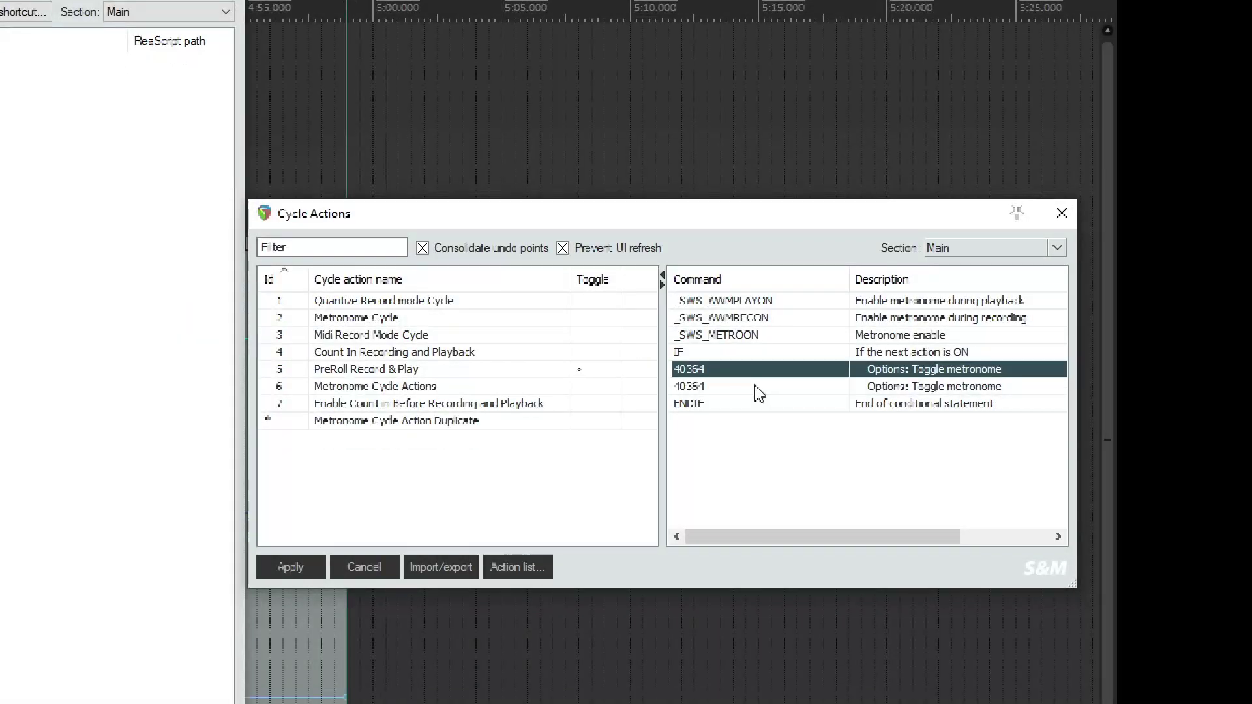
Insert an empty command row before ENDIF and search the action list for "disable count in"
right_click(757, 407)
left_click(800, 415)
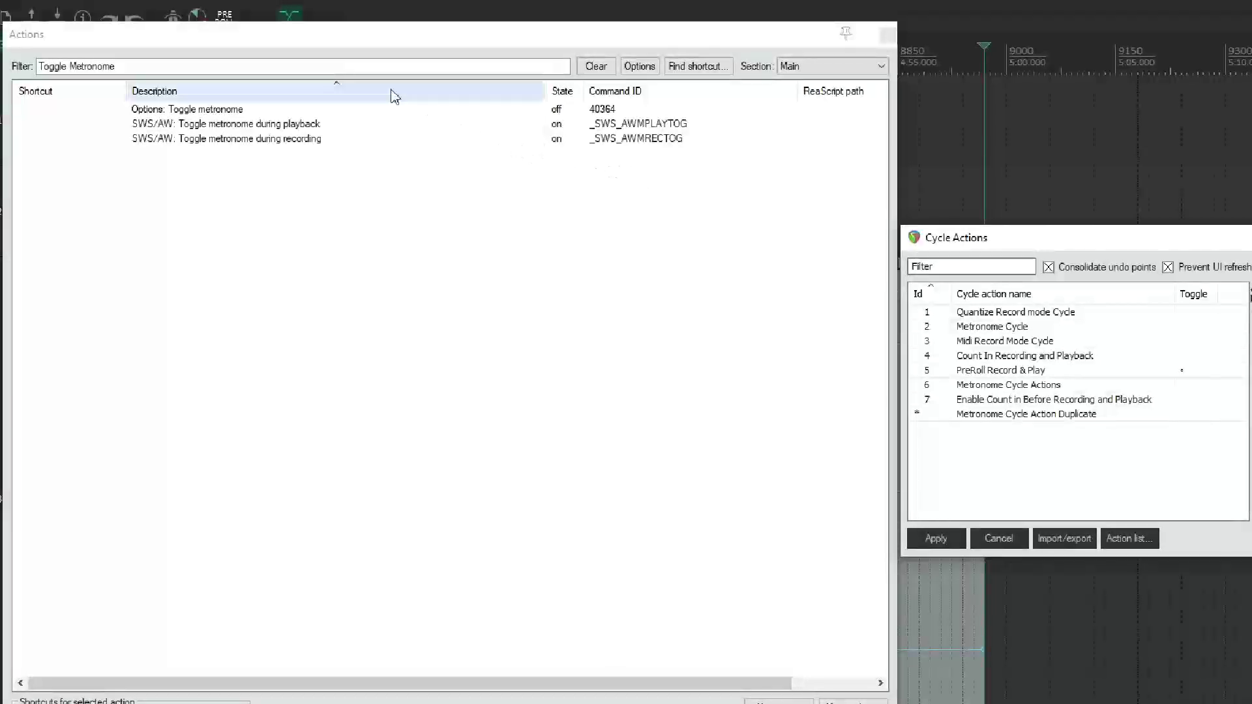
left_click(131, 68)
left_click_drag(131, 68, 43, 66)
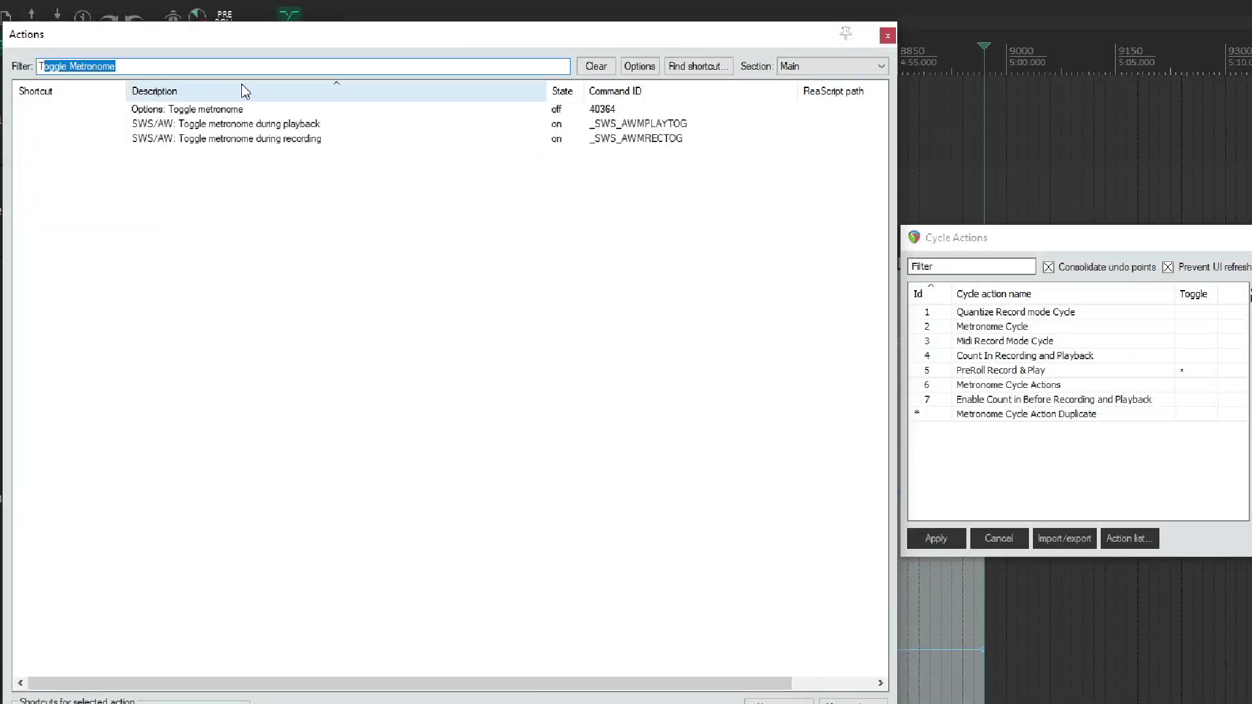
key("BackSpace")
key("BackSpace")
type("able count in")
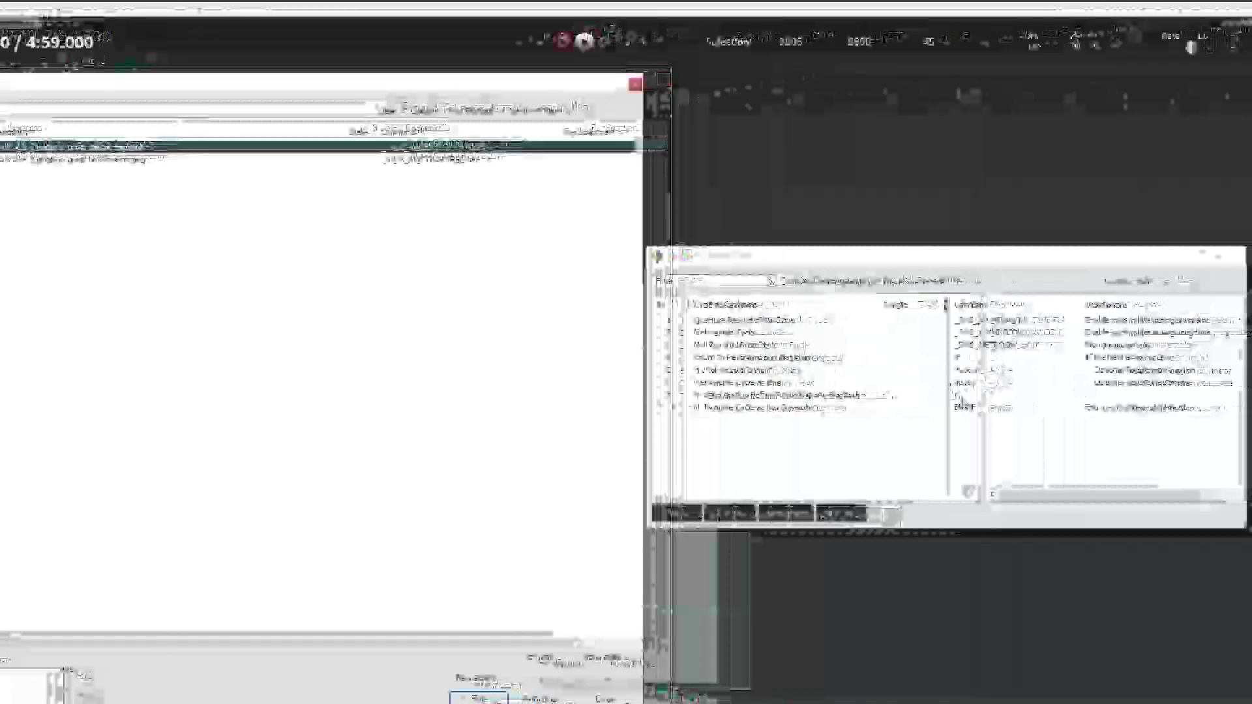
Enter _SWS_AWCOUNTPLAYOFF and _SWS_AWCOUNTRECOFF as the last two commands before ENDIF and apply the cycle action changes
left_click(1100, 399)
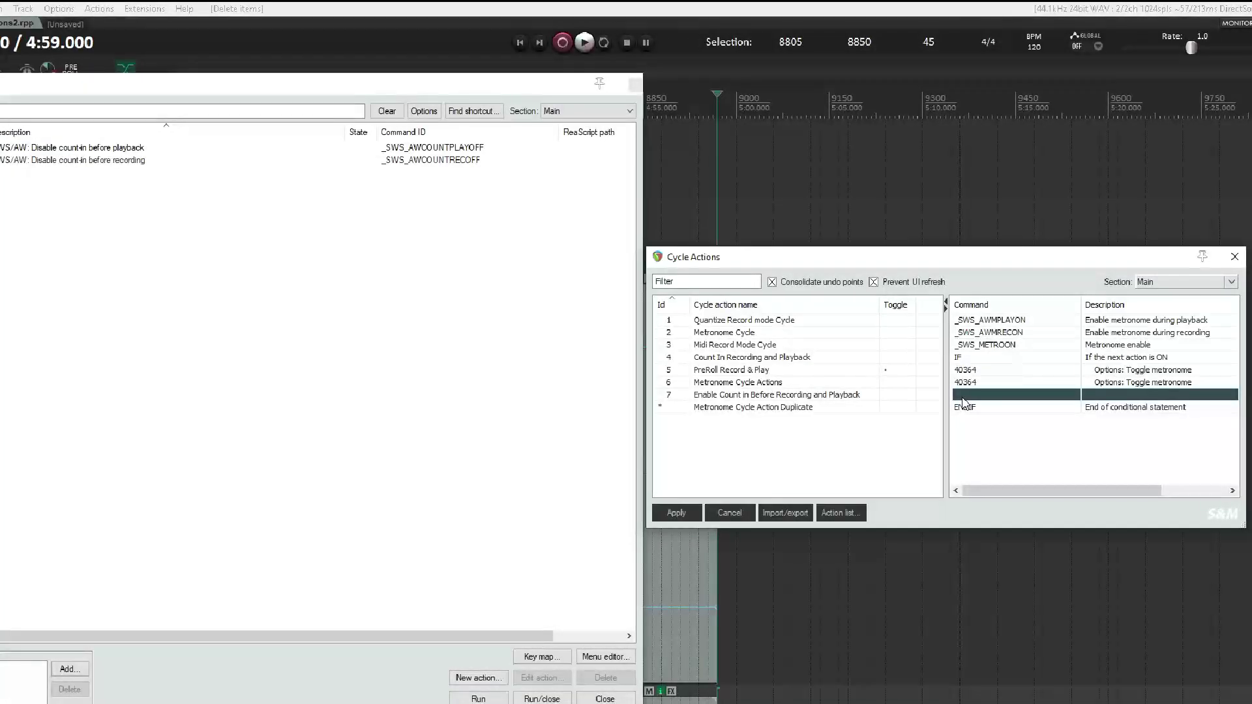
left_click(963, 398)
type("_SWS_P")
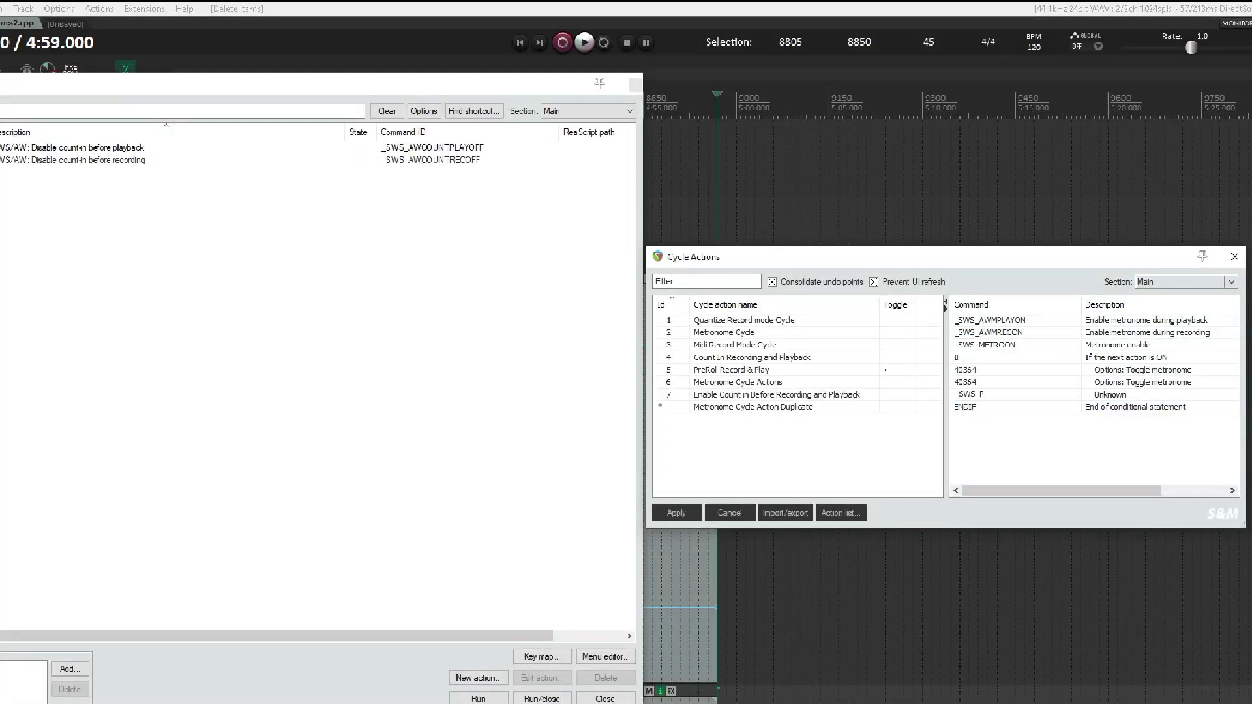
key("Return")
right_click(964, 393)
left_click(984, 412)
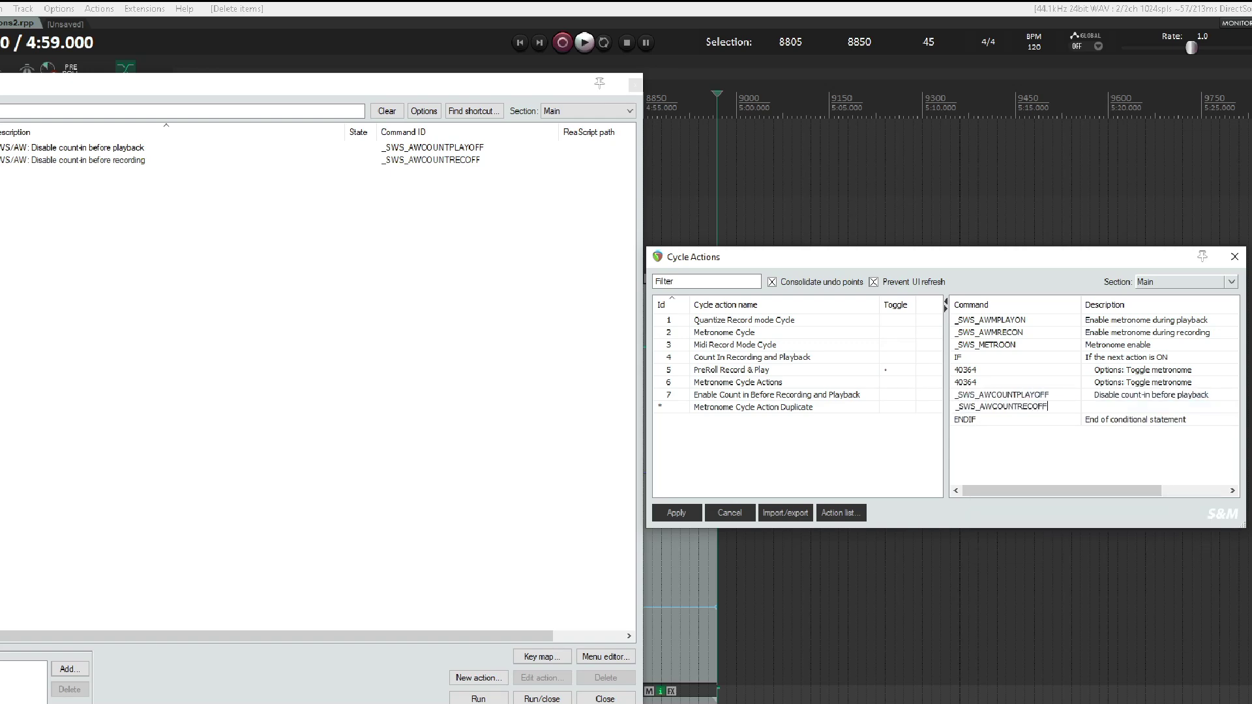
key("Return")
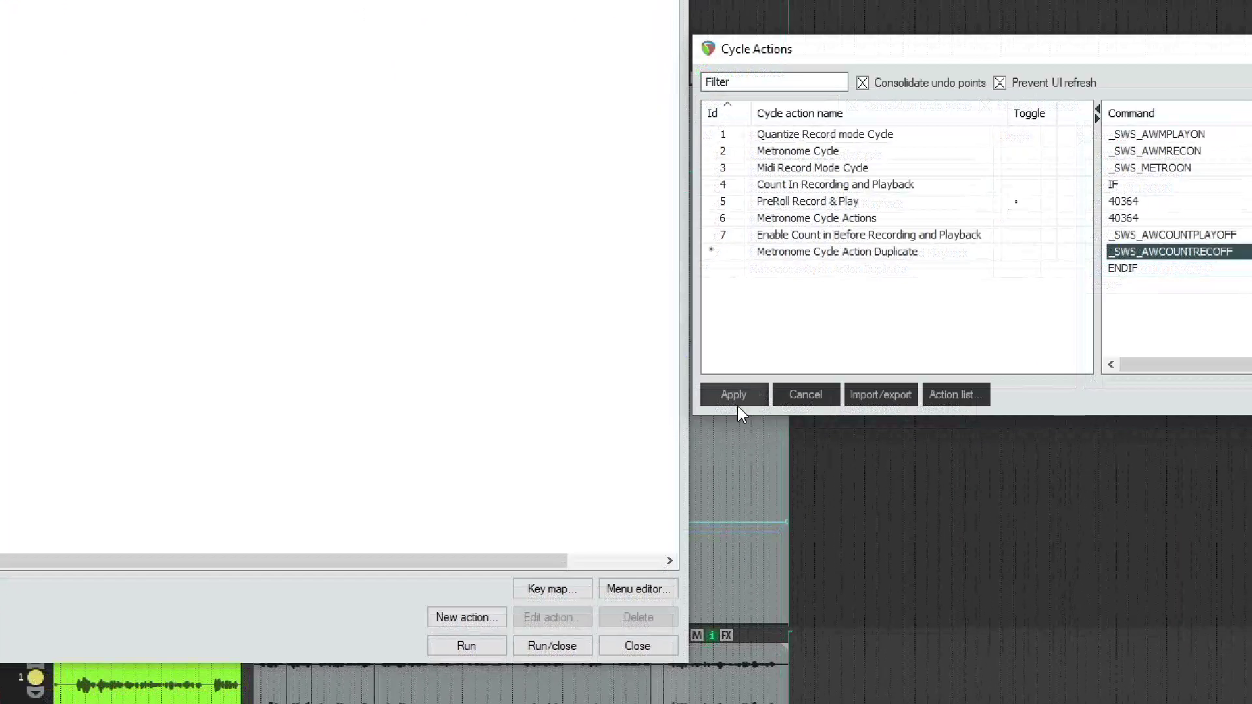
left_click(676, 512)
left_click(731, 405)
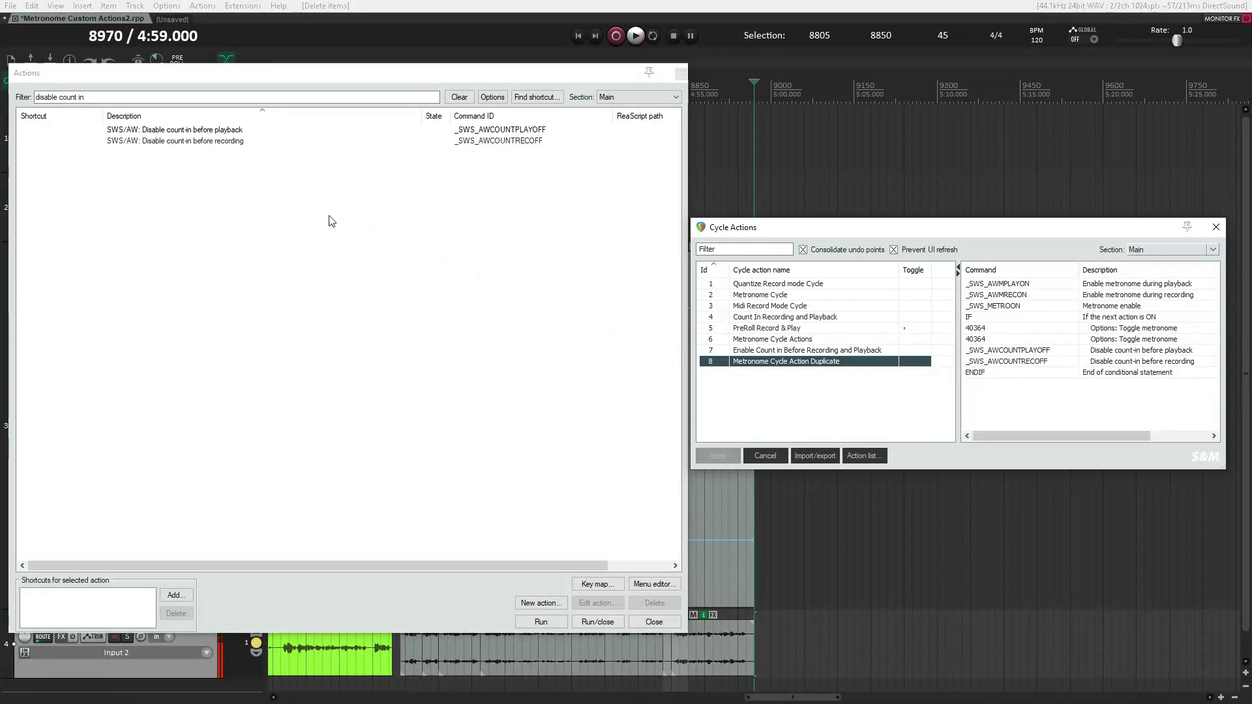
Replace the action list filter with "metronome cycle"
left_click(129, 98)
key("BackSpace")
key("BackSpace")
key("BackSpace")
key("BackSpace")
key("BackSpace")
key("BackSpace")
key("BackSpace")
key("BackSpace")
key("BackSpace")
key("BackSpace")
key("BackSpace")
key("BackSpace")
key("BackSpace")
key("BackSpace")
key("BackSpace")
key("BackSpace")
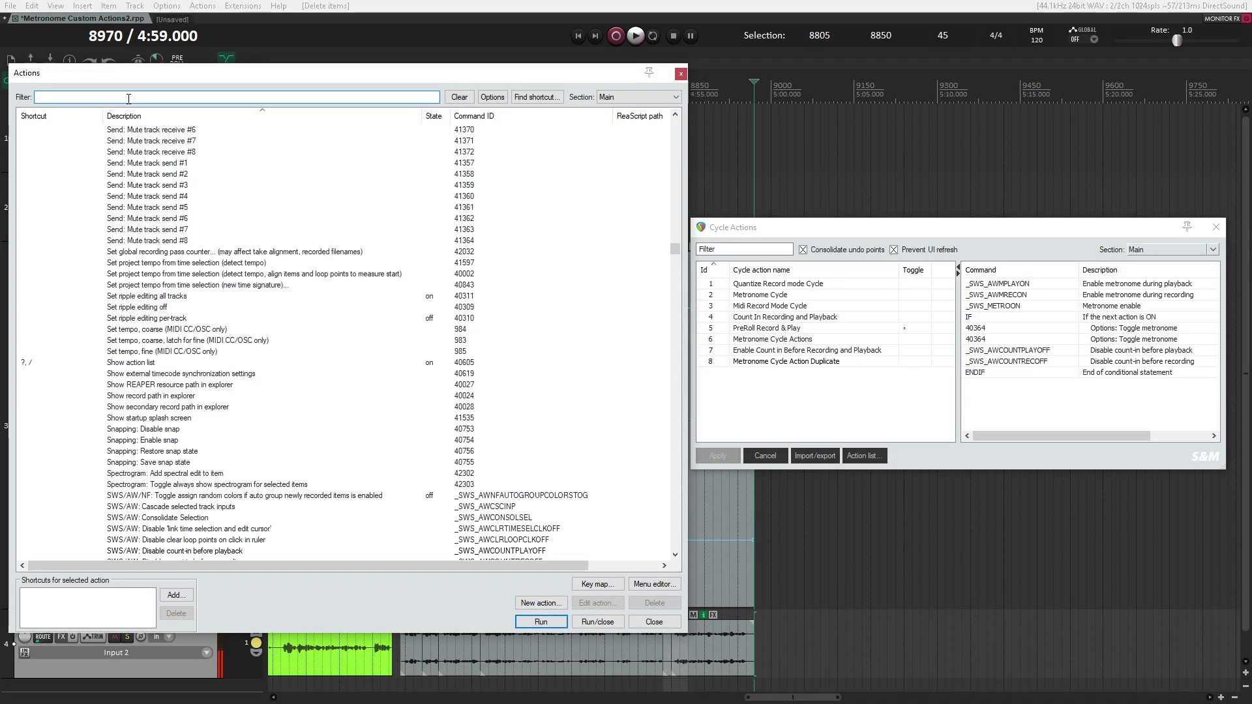
type("metronome cycle")
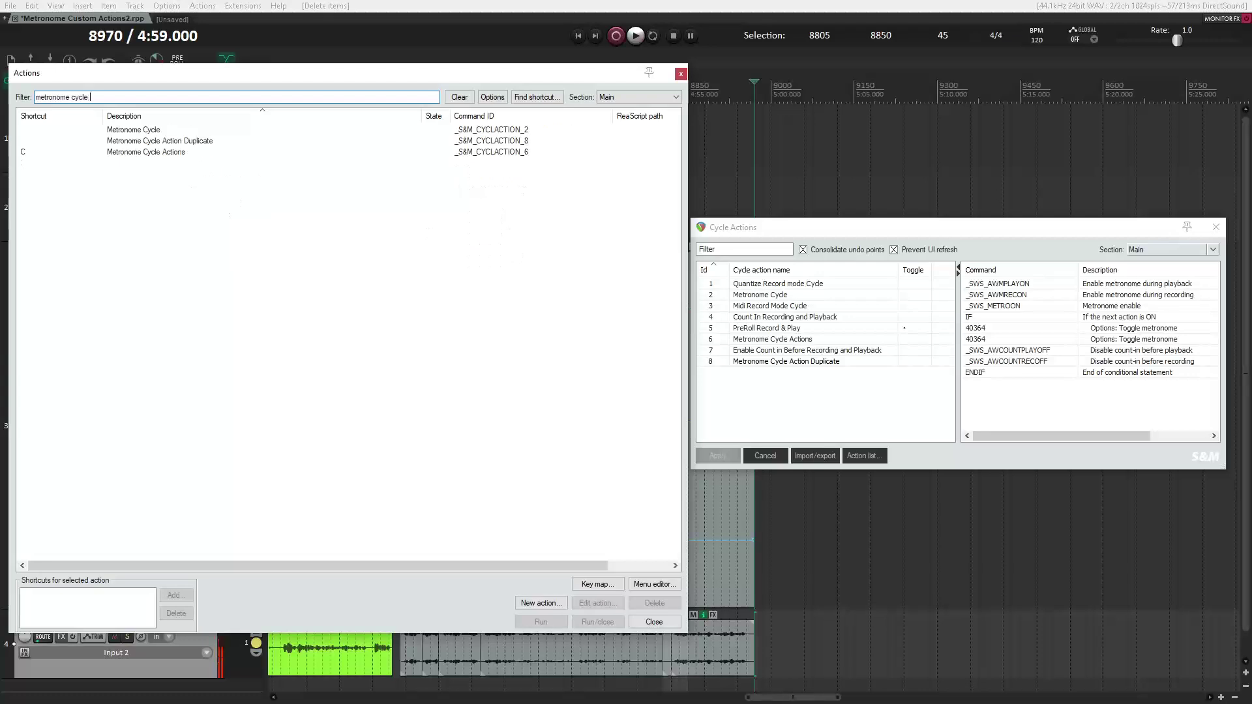
Assign the shortcut C to Metronome Cycle Action Duplicate, overriding its existing mapping, and run the action with the action list closed
left_click(494, 143)
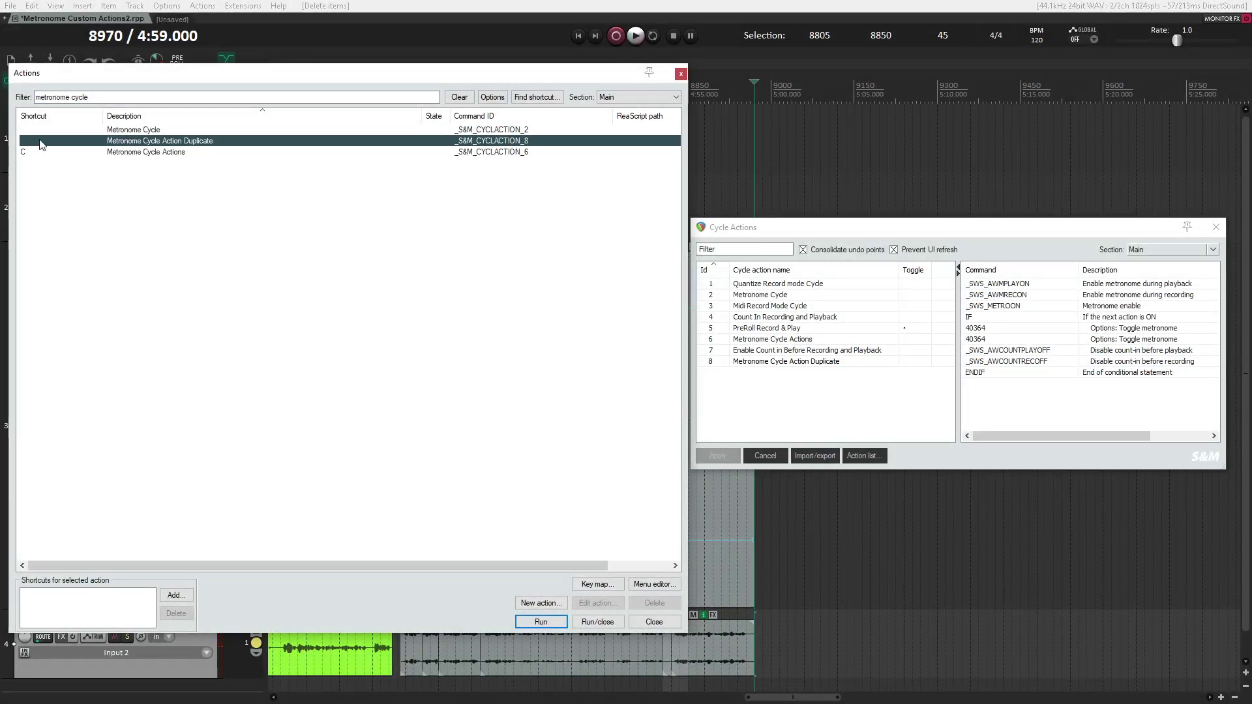
left_click(175, 595)
key("c")
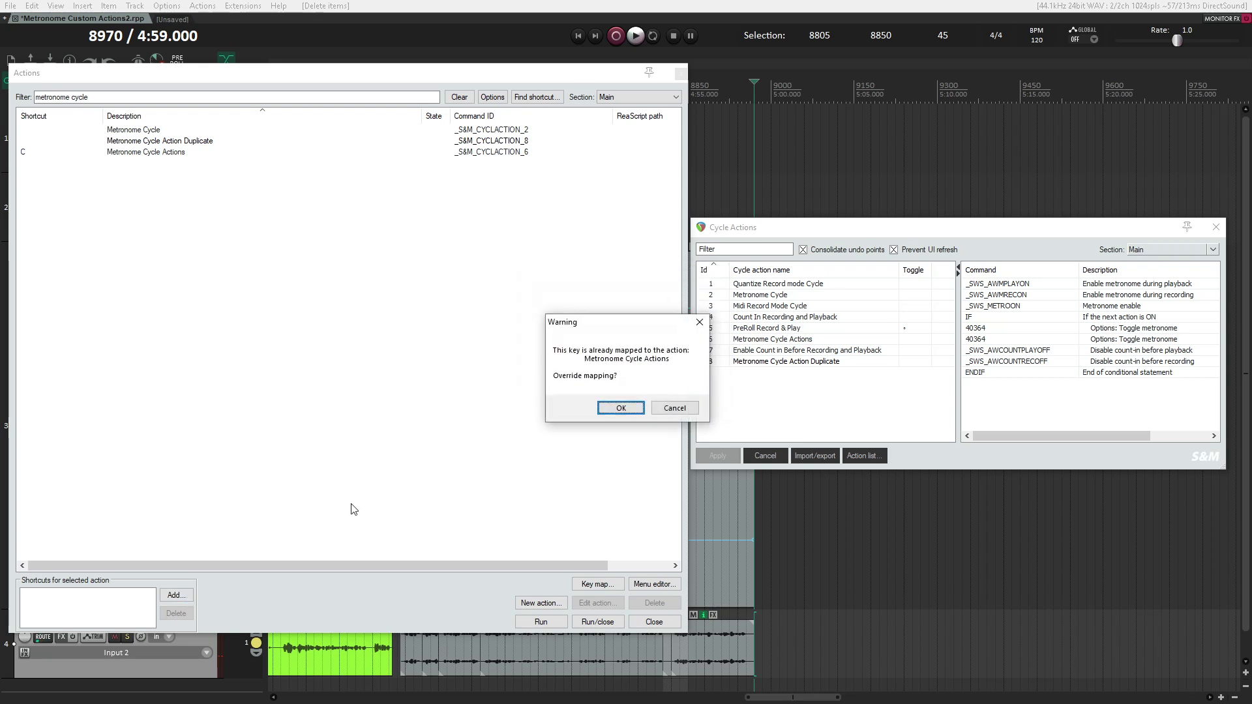
left_click(621, 409)
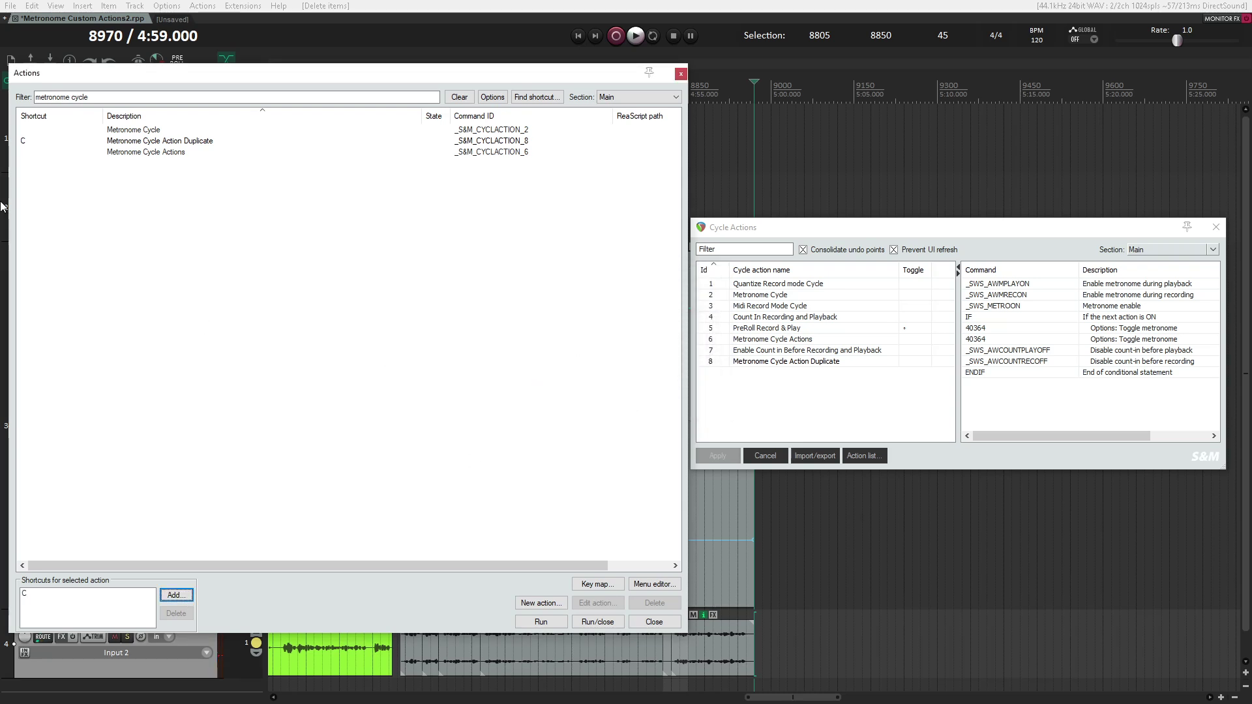
key("Escape")
key("c")
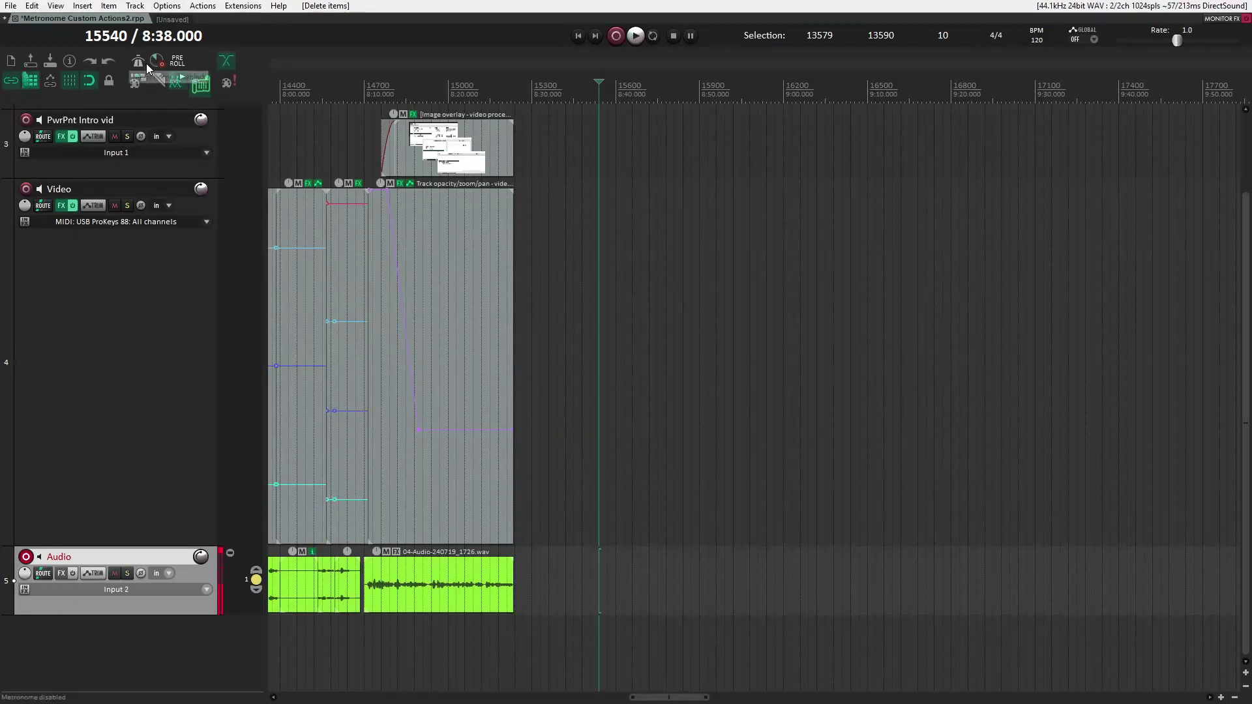
Open the customization settings of the main toolbar
right_click(250, 87)
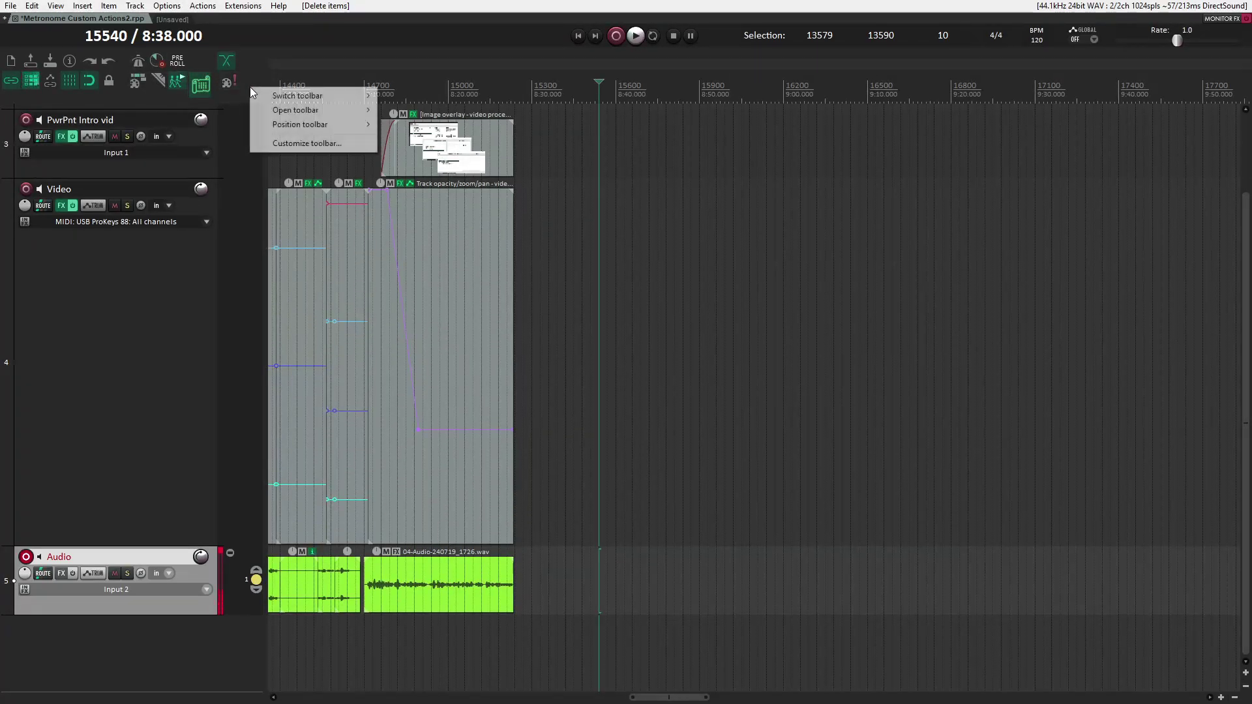
left_click(287, 144)
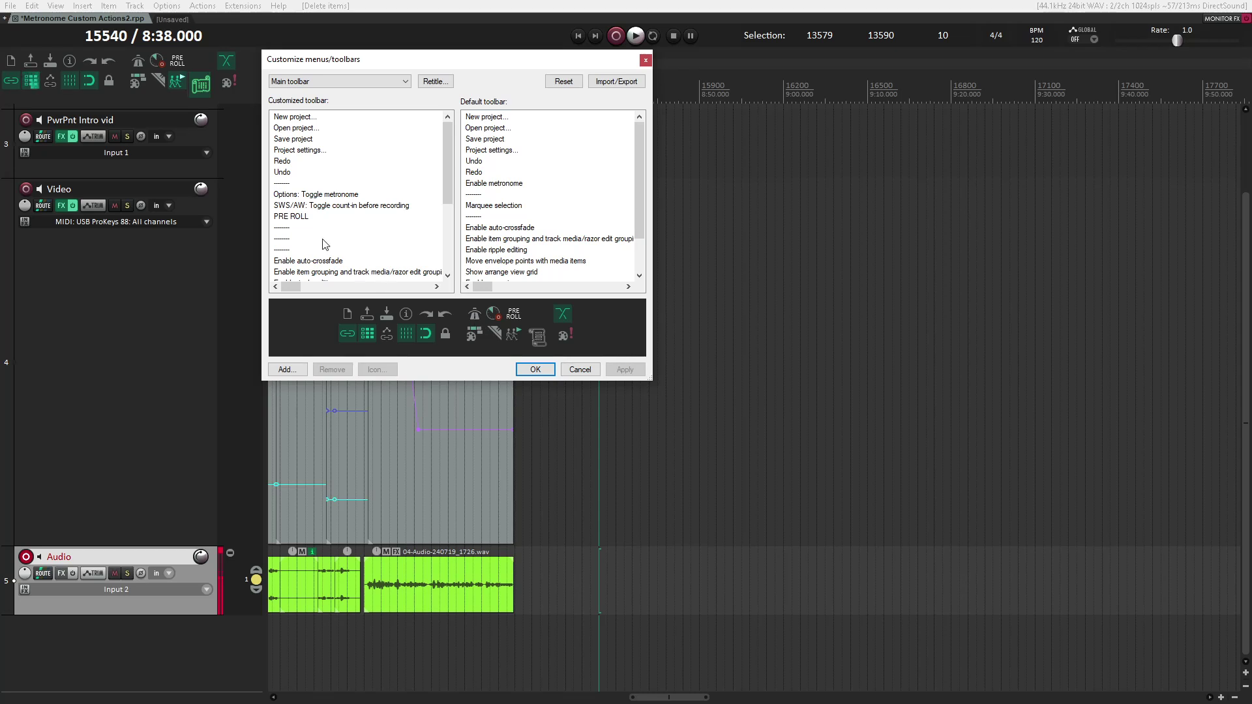
Move PRE ROLL above Options: Toggle metronome in the customized toolbar list and return it below the count-in toggle
left_click(291, 219)
left_click_drag(291, 222, 297, 196)
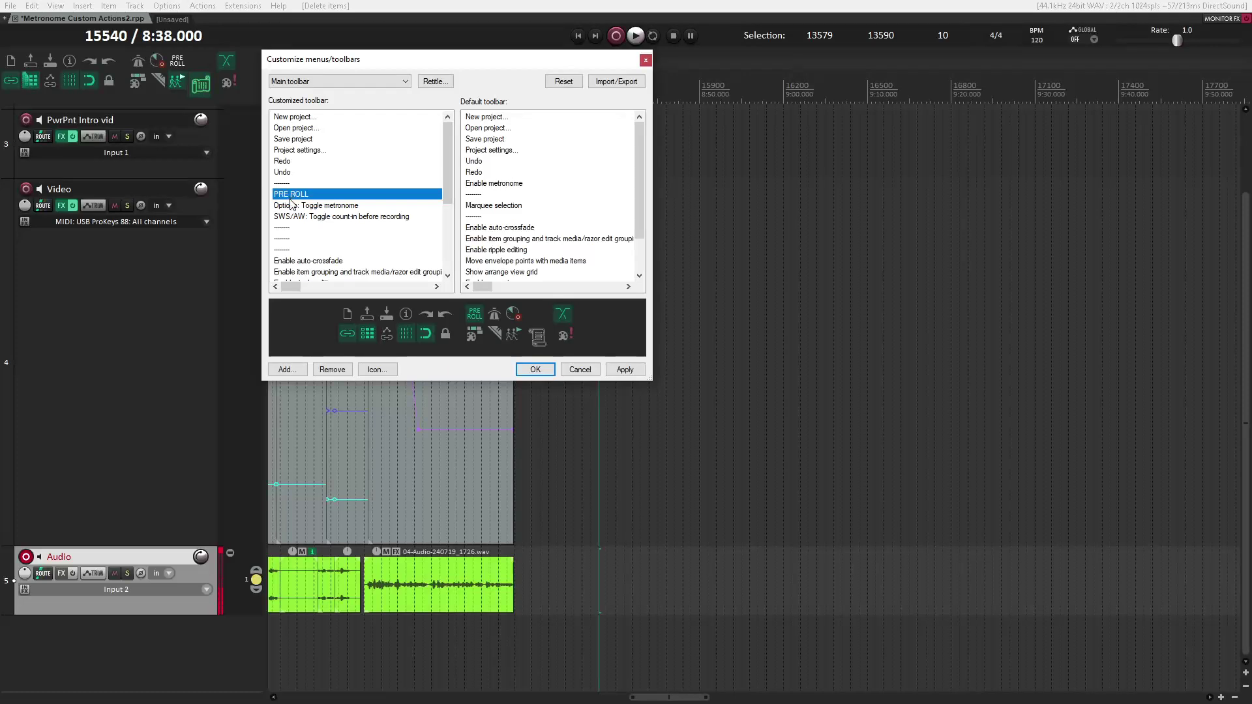
left_click_drag(291, 201, 292, 222)
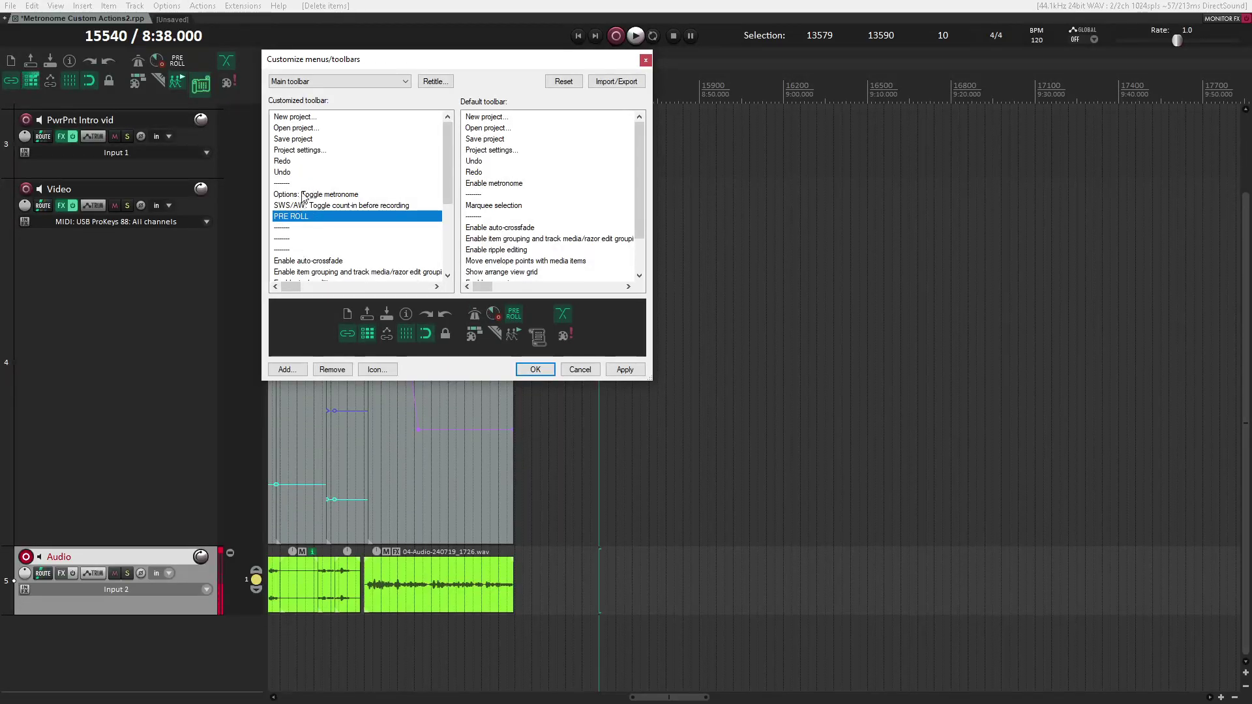
Remove Options: Toggle metronome from the main toolbar, apply the change and close the customization dialog
left_click(304, 195)
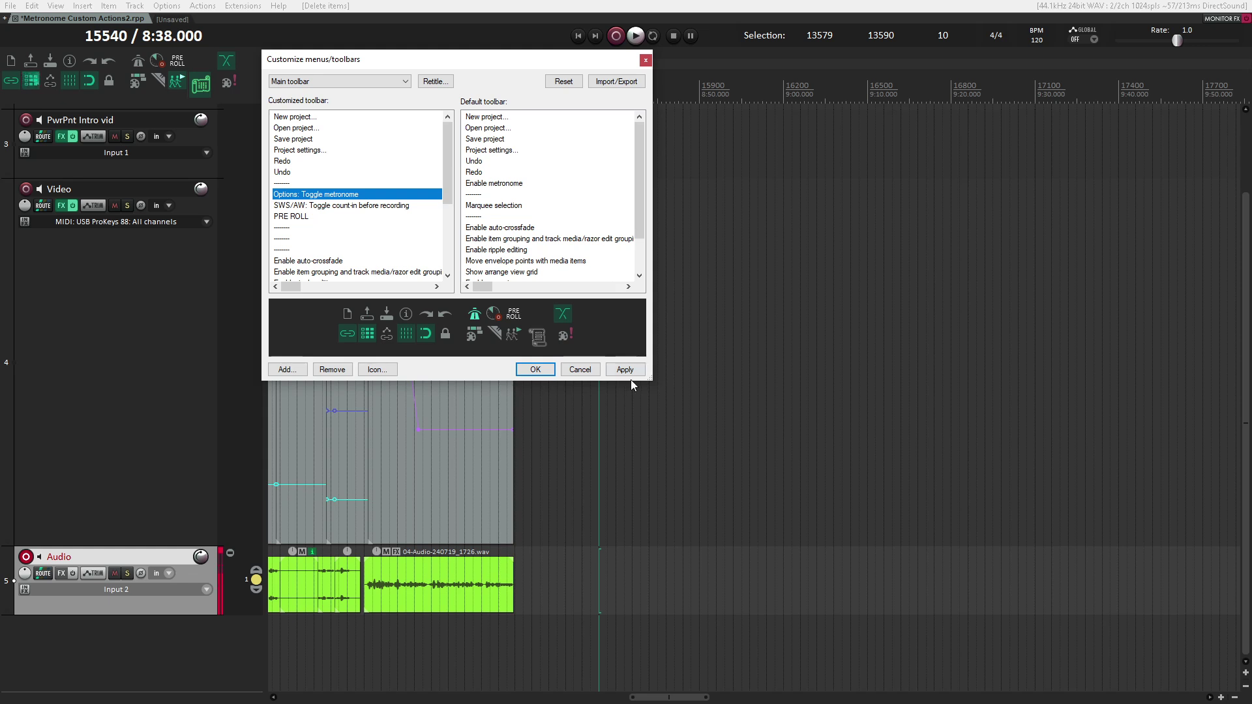
left_click(343, 370)
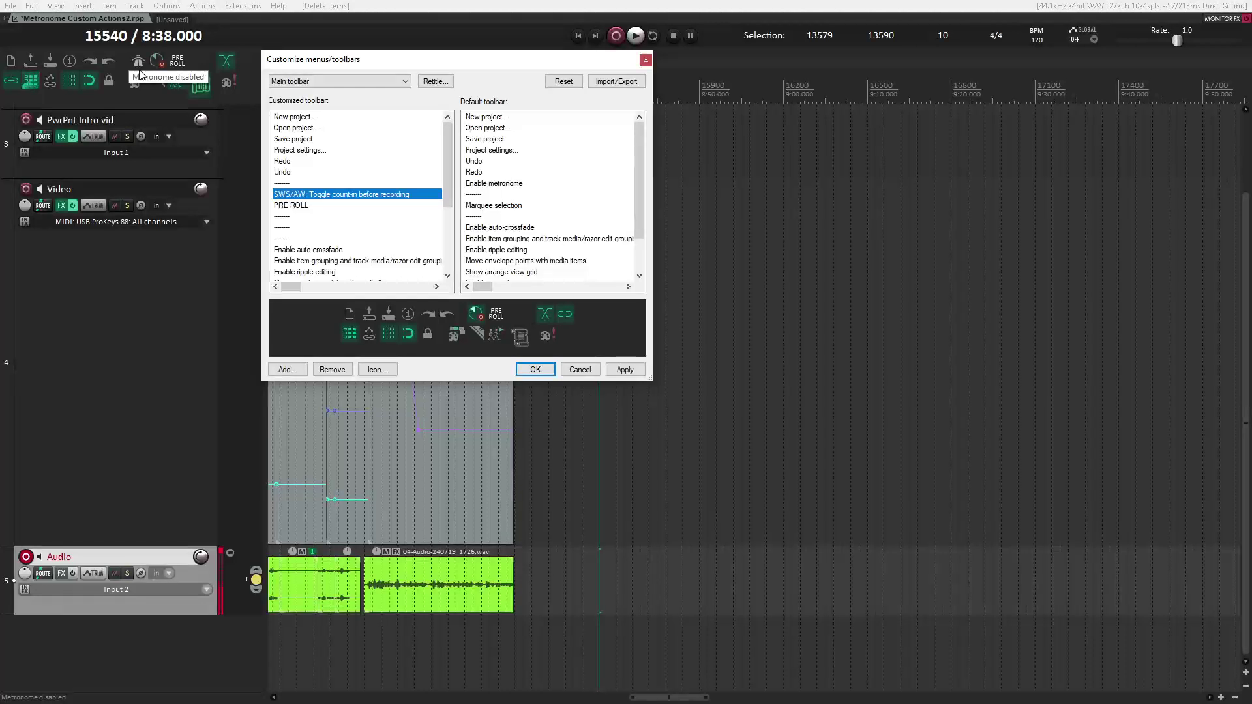
left_click(621, 370)
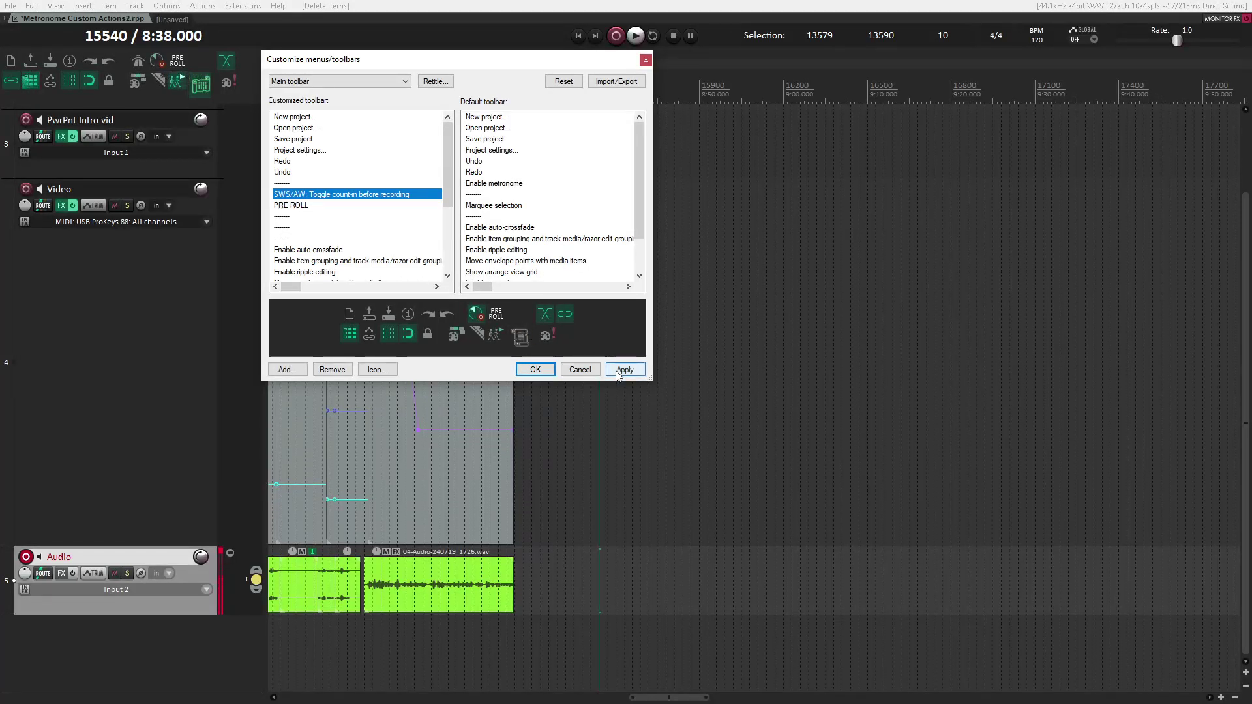
left_click(535, 369)
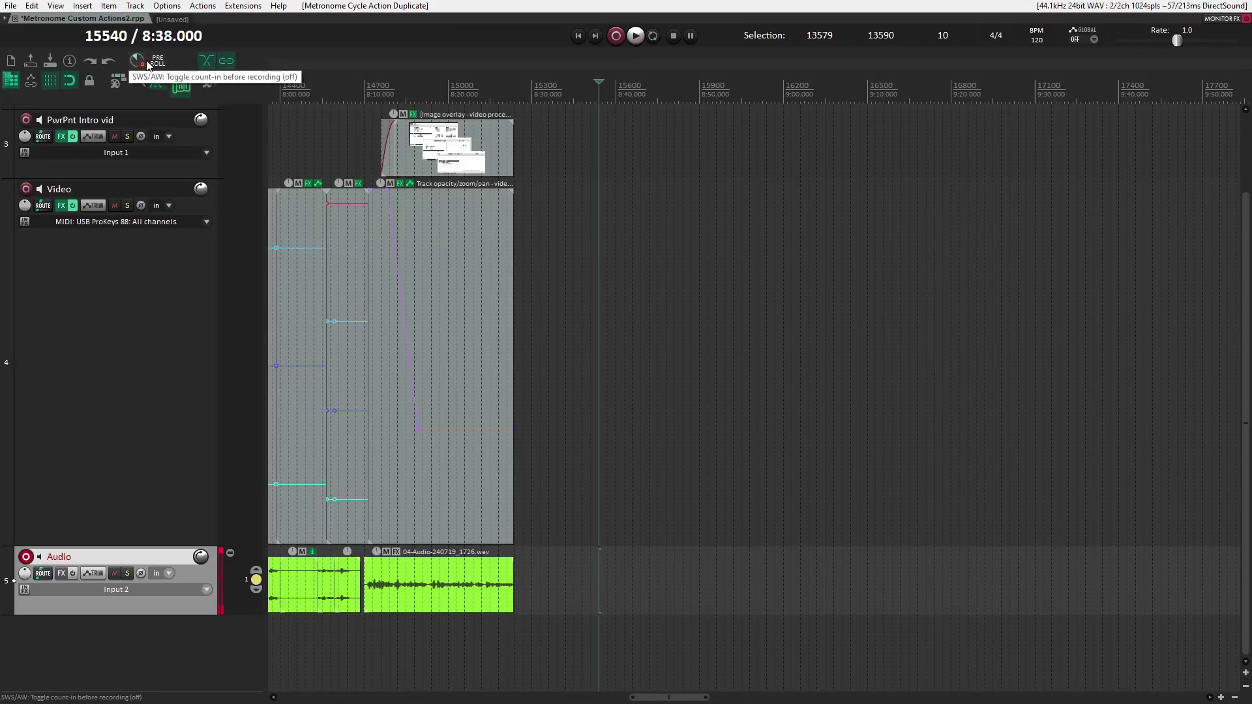
Reopen the main toolbar customization, filter the actions by "Metro" and add Options: Toggle metronome to the toolbar
right_click(252, 97)
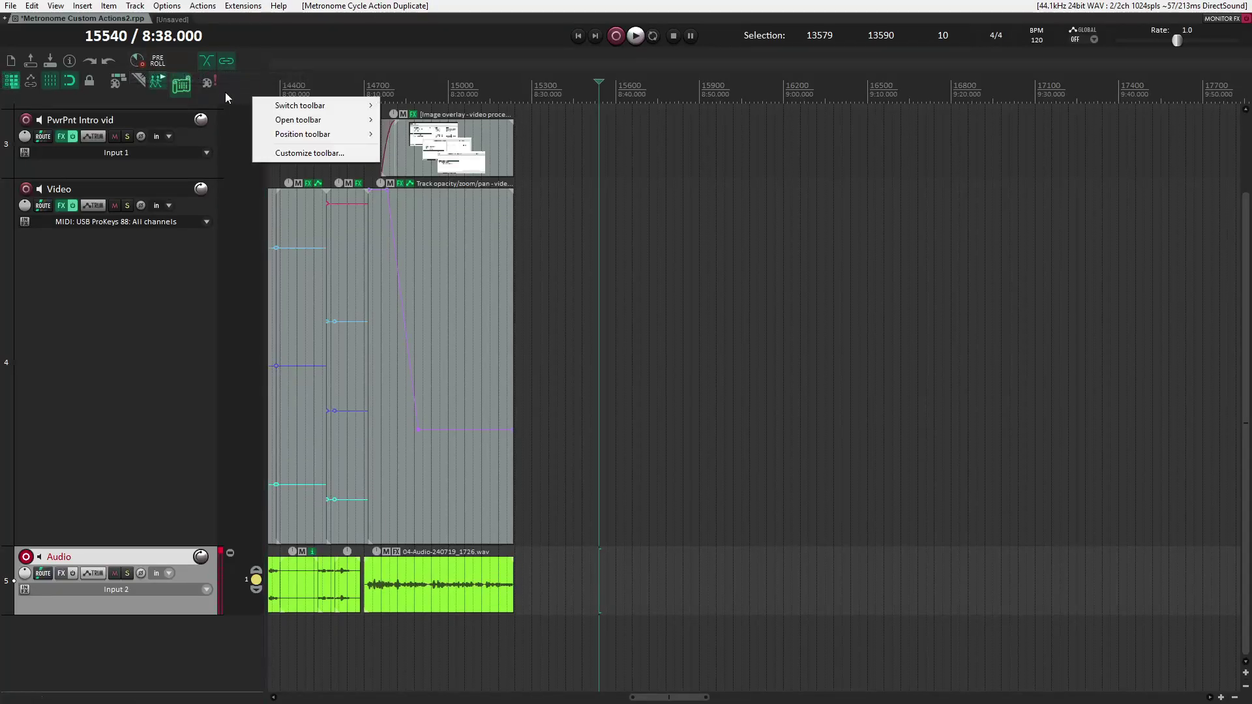
left_click(308, 153)
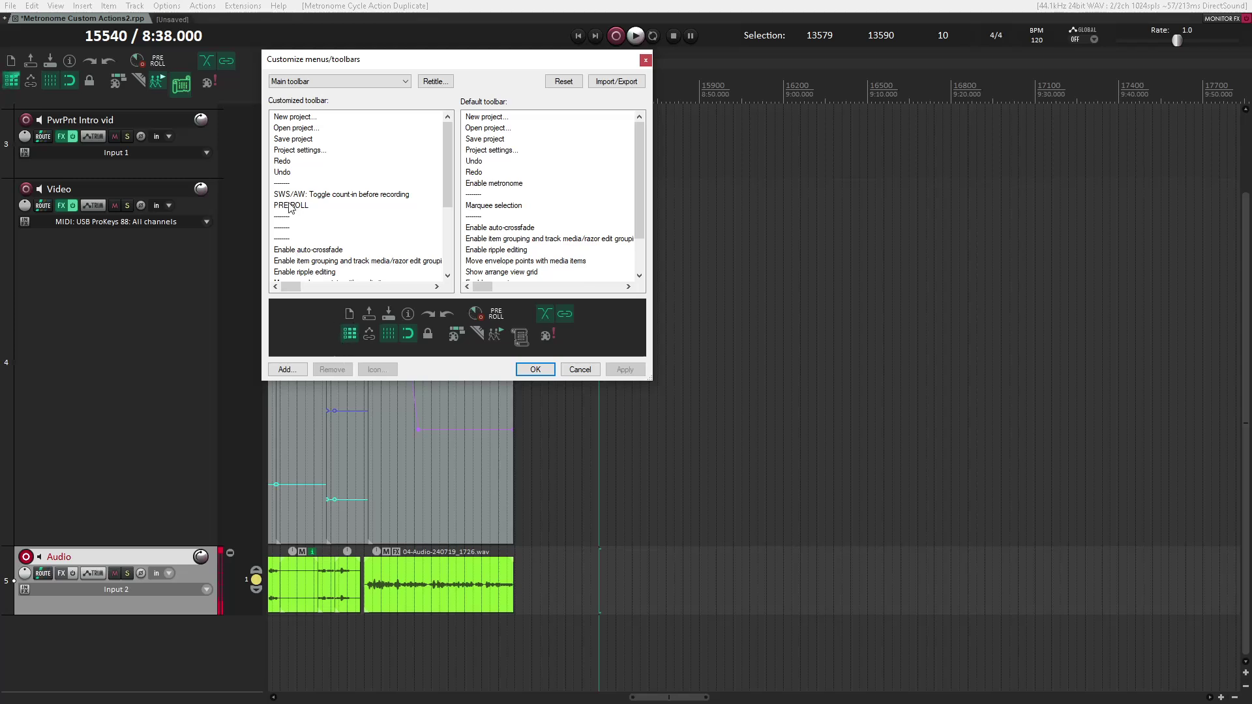
left_click(291, 374)
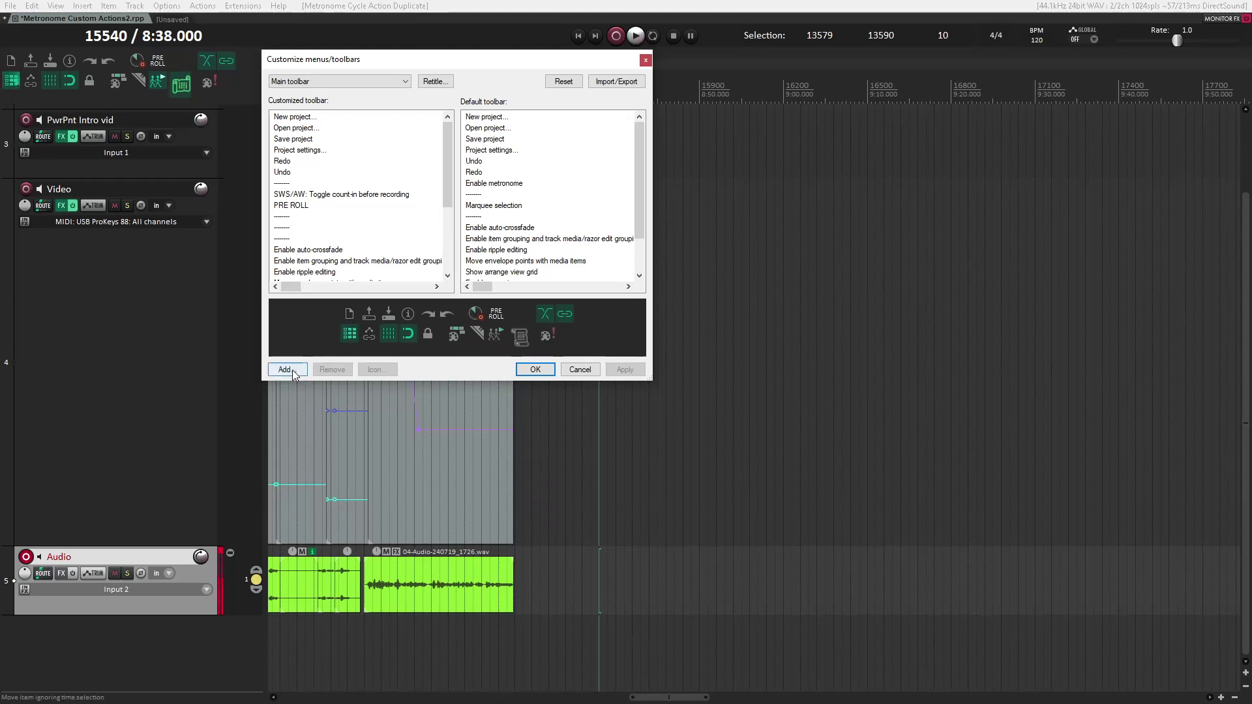
type("Met")
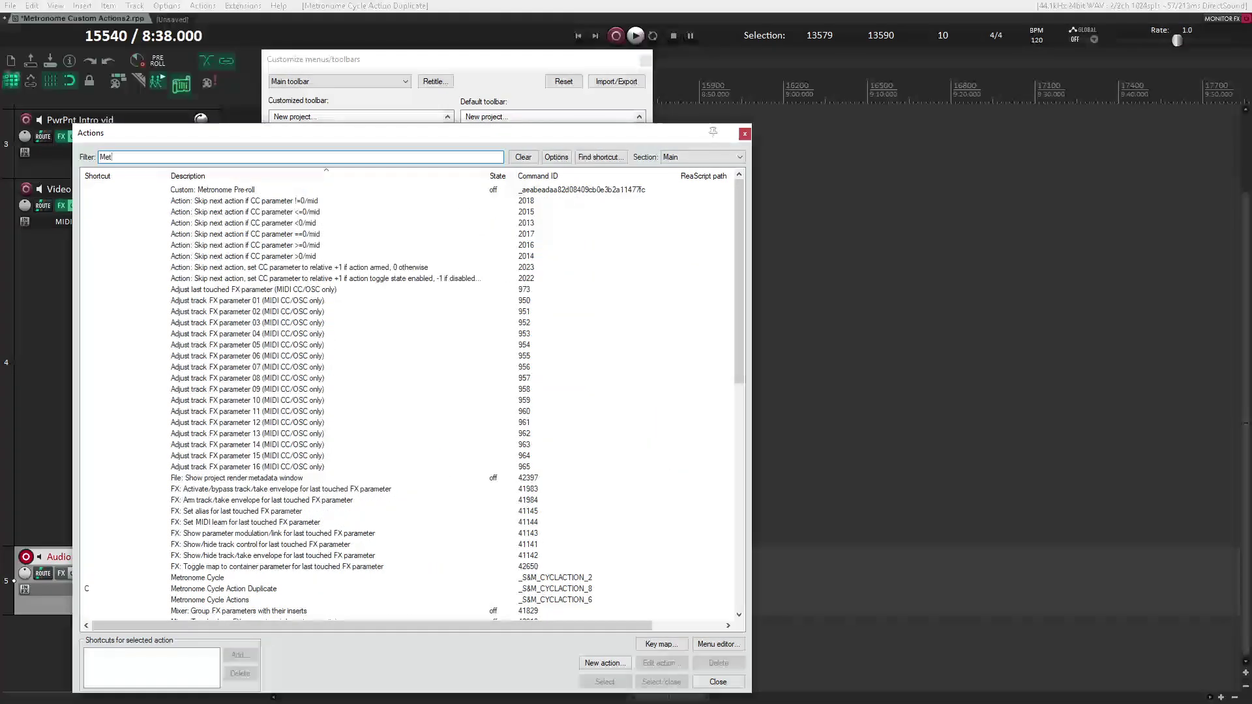
type("ro")
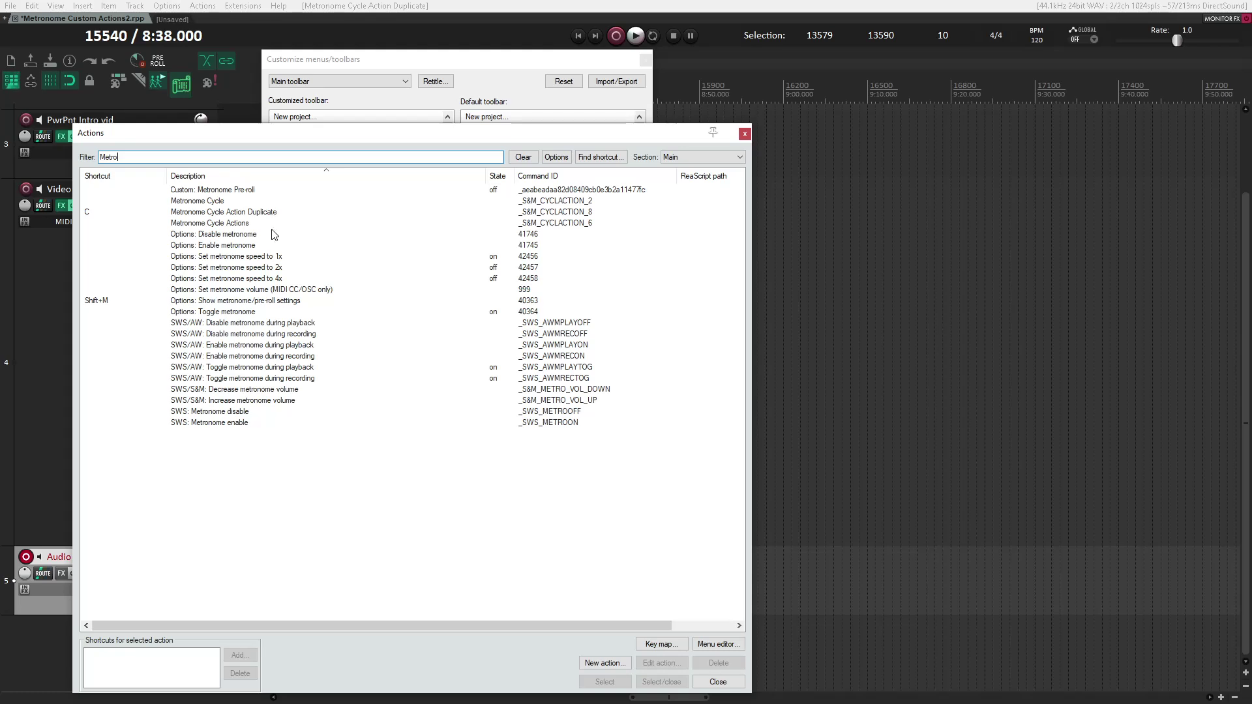
left_click(210, 318)
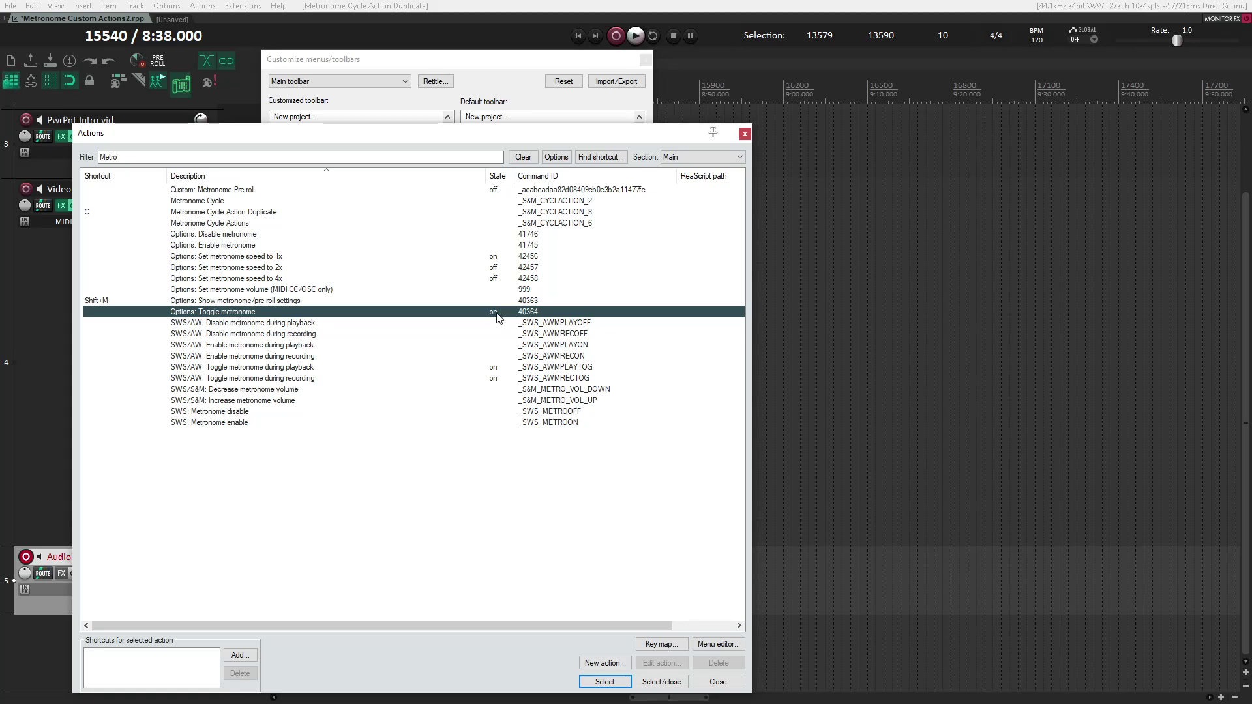
left_click(606, 683)
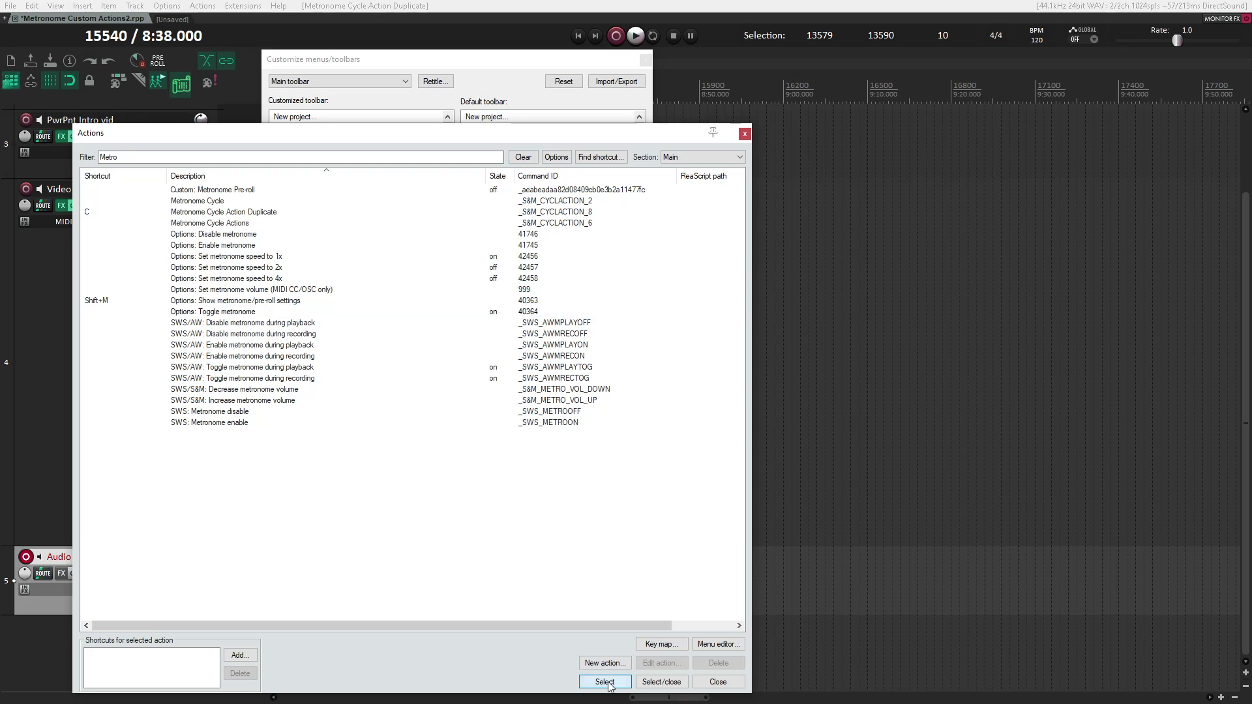
left_click(718, 682)
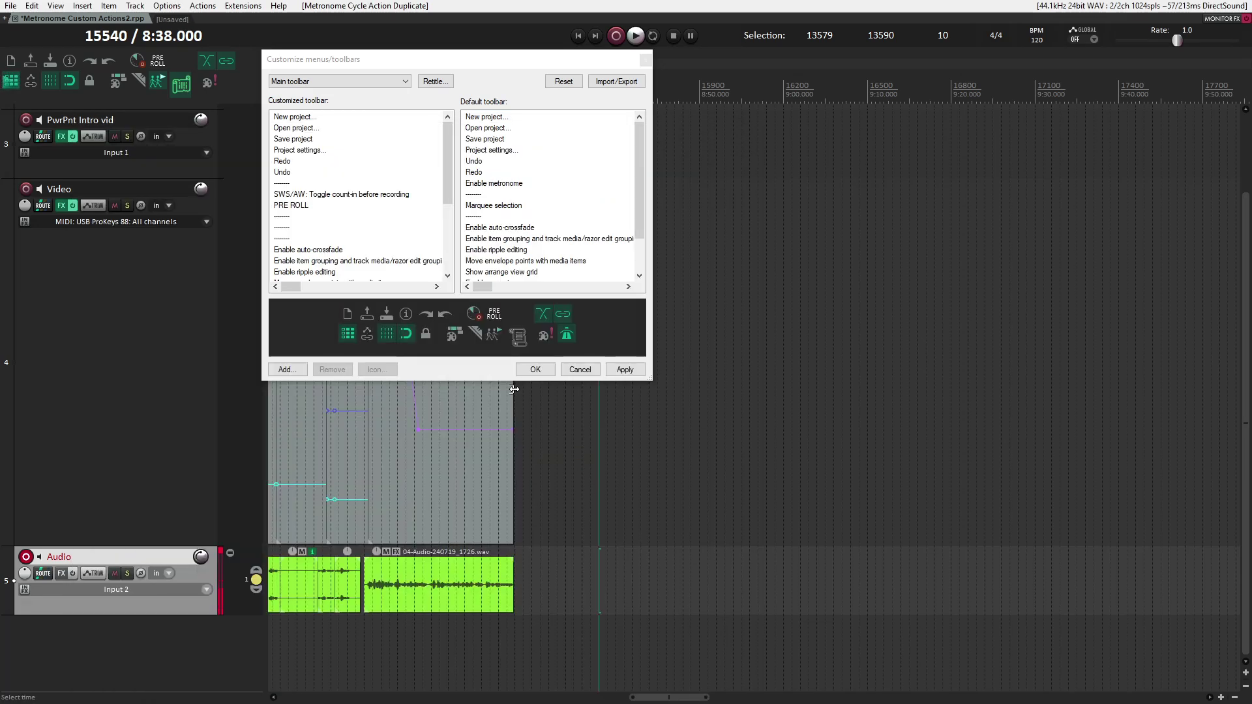
Move Options: Toggle metronome from the end of the customized toolbar list to just above the count-in toggle
left_click(569, 334)
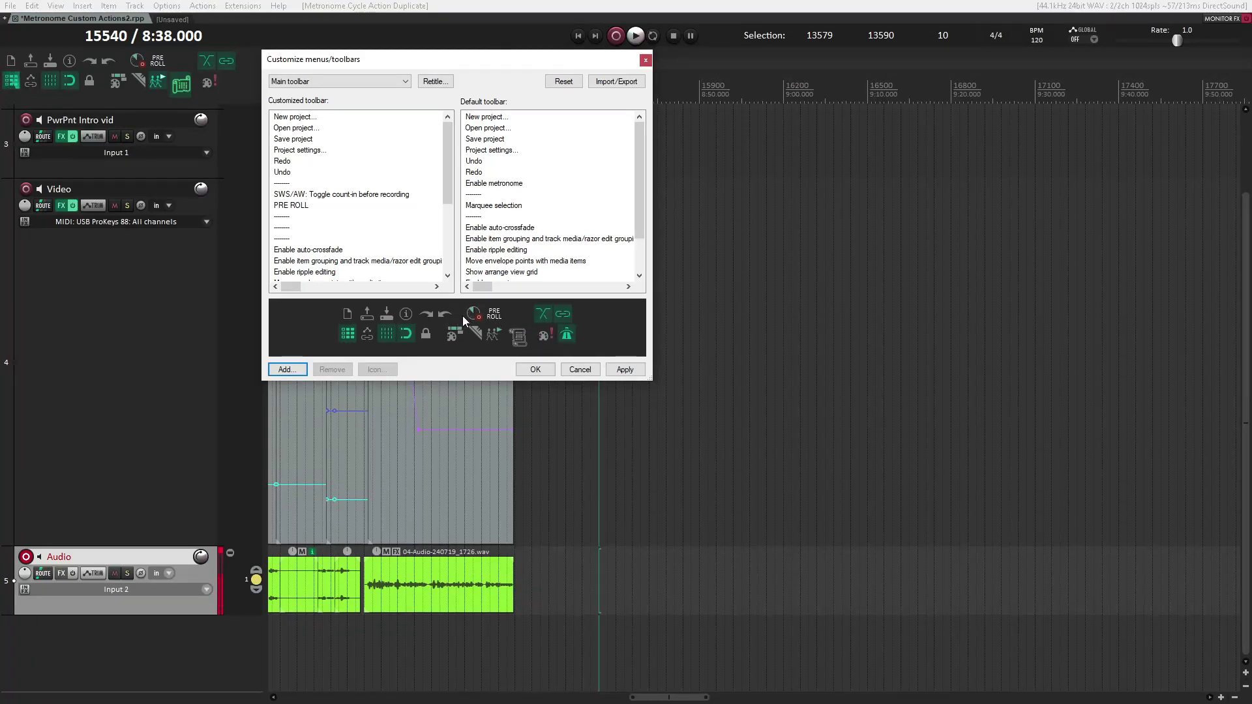
scroll(285, 160, "down", 4)
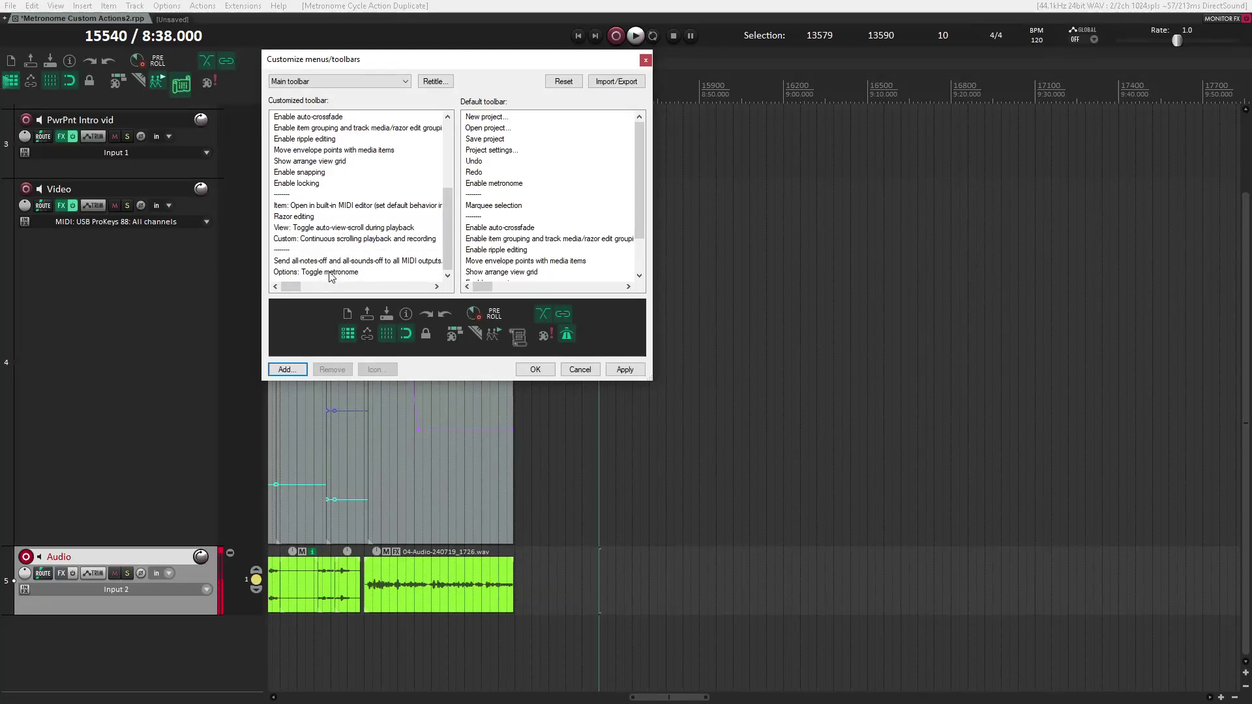
left_click_drag(330, 274, 330, 184)
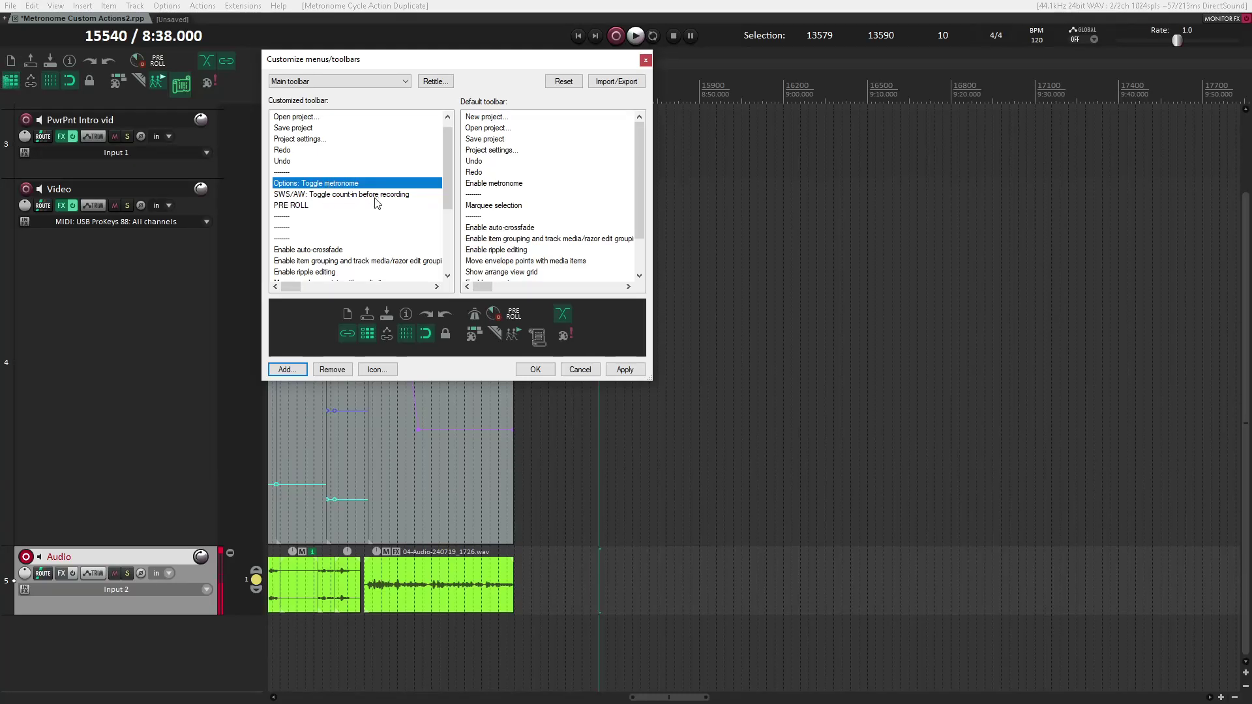
Apply the updated main toolbar layout and close the customization dialog
left_click(624, 370)
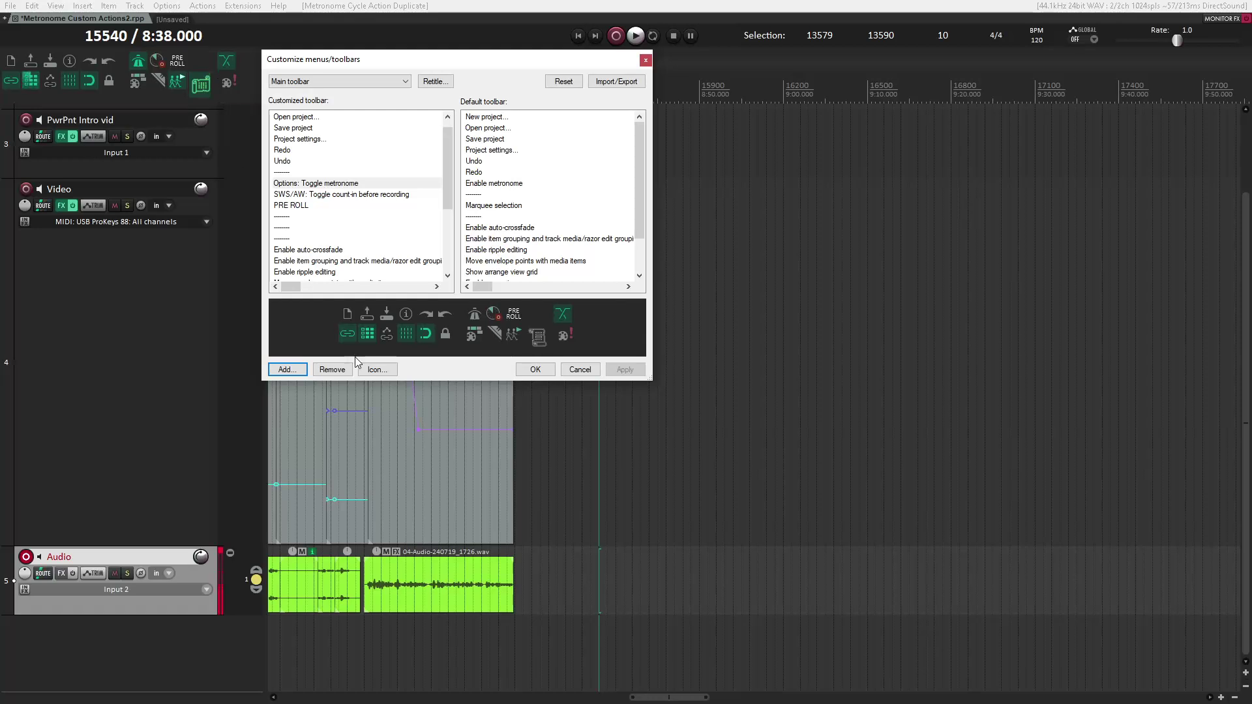
left_click(534, 370)
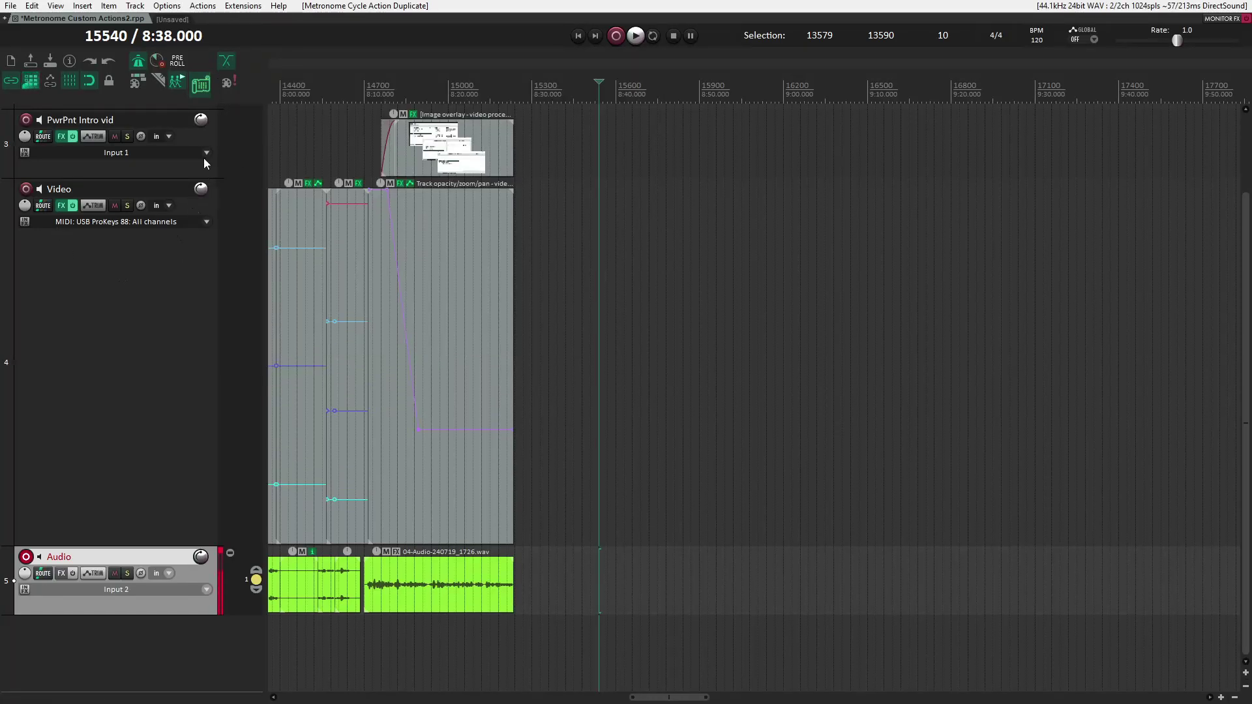
Reopen the main toolbar customization, view the toggle-state animation options for Options: Toggle metronome, and close the dialog without changes
right_click(248, 92)
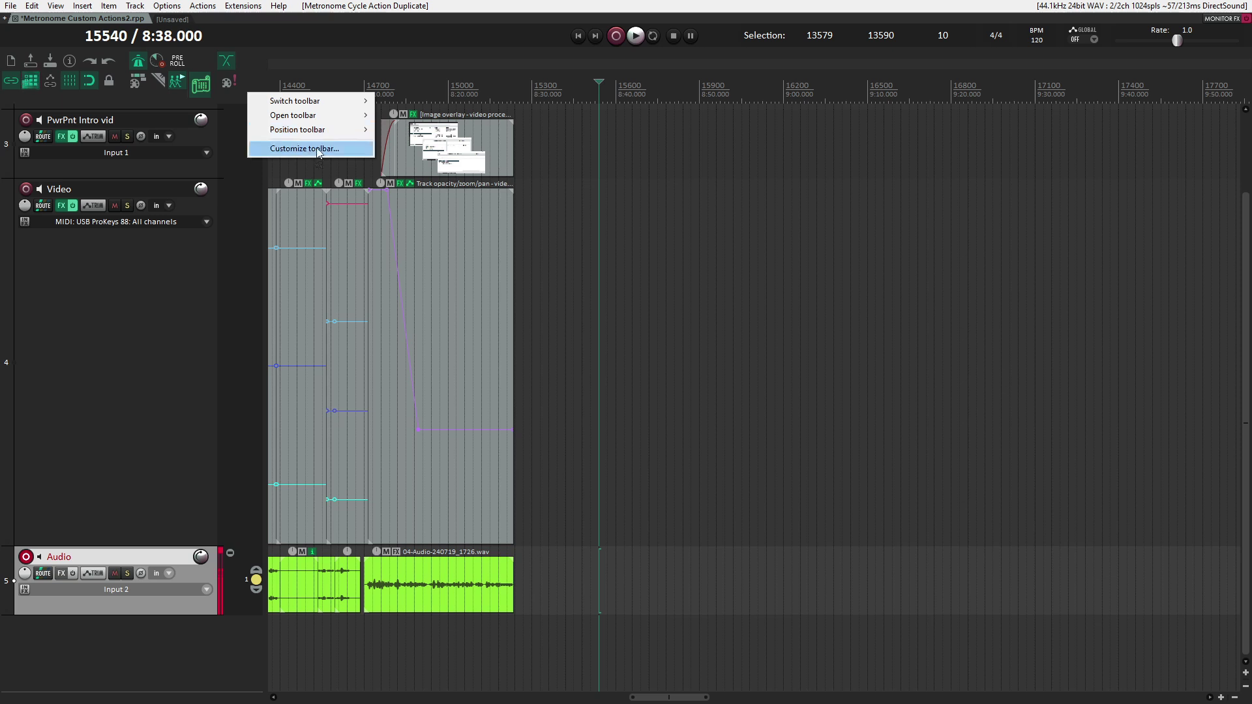
left_click(316, 147)
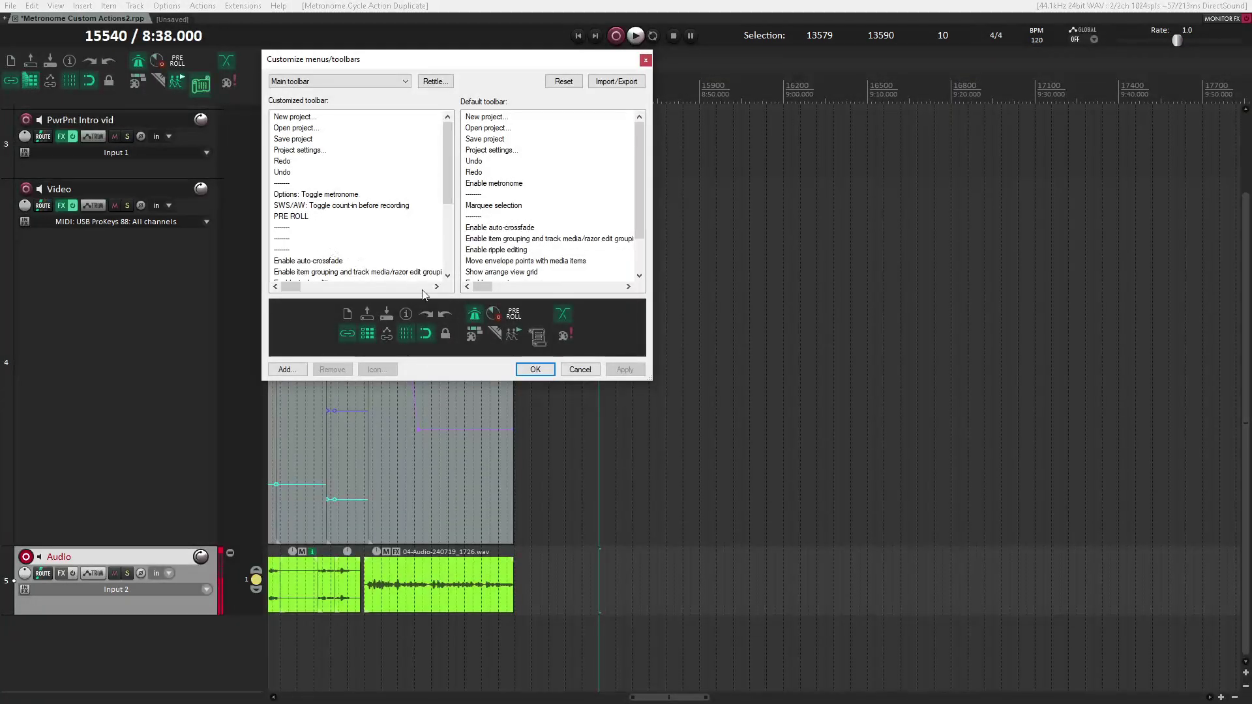
double_click(308, 195)
right_click(308, 195)
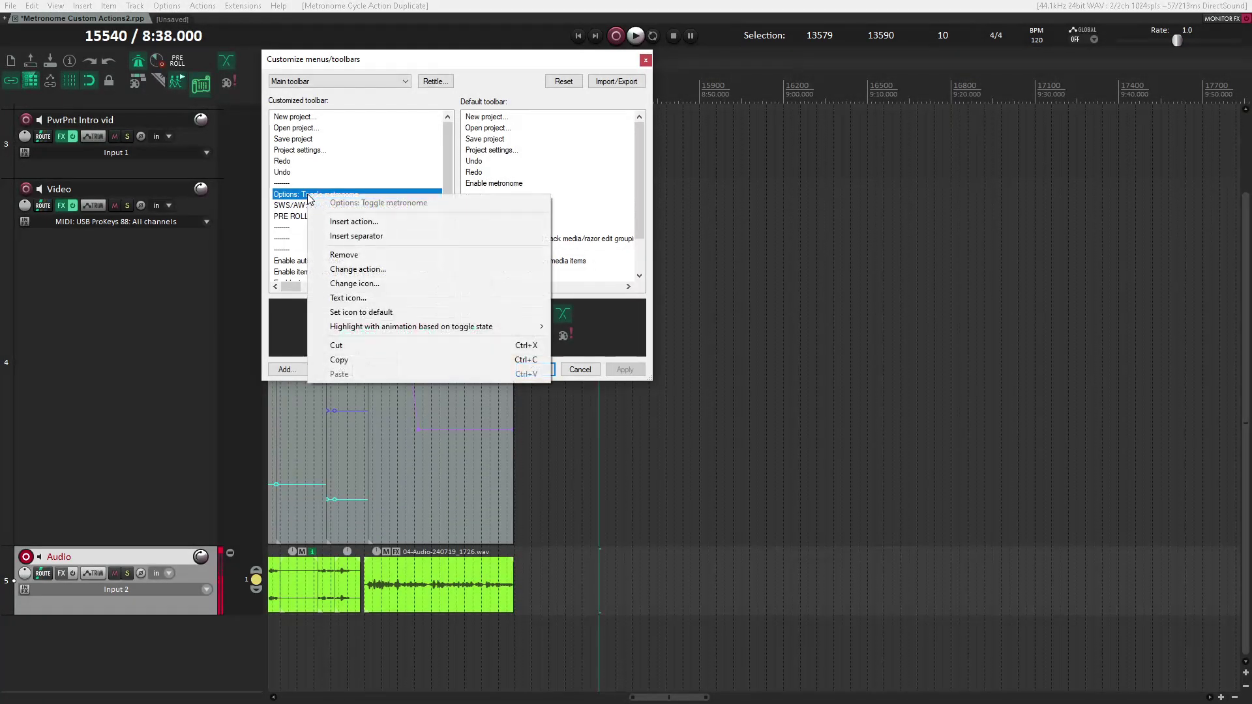
mouse_move(426, 331)
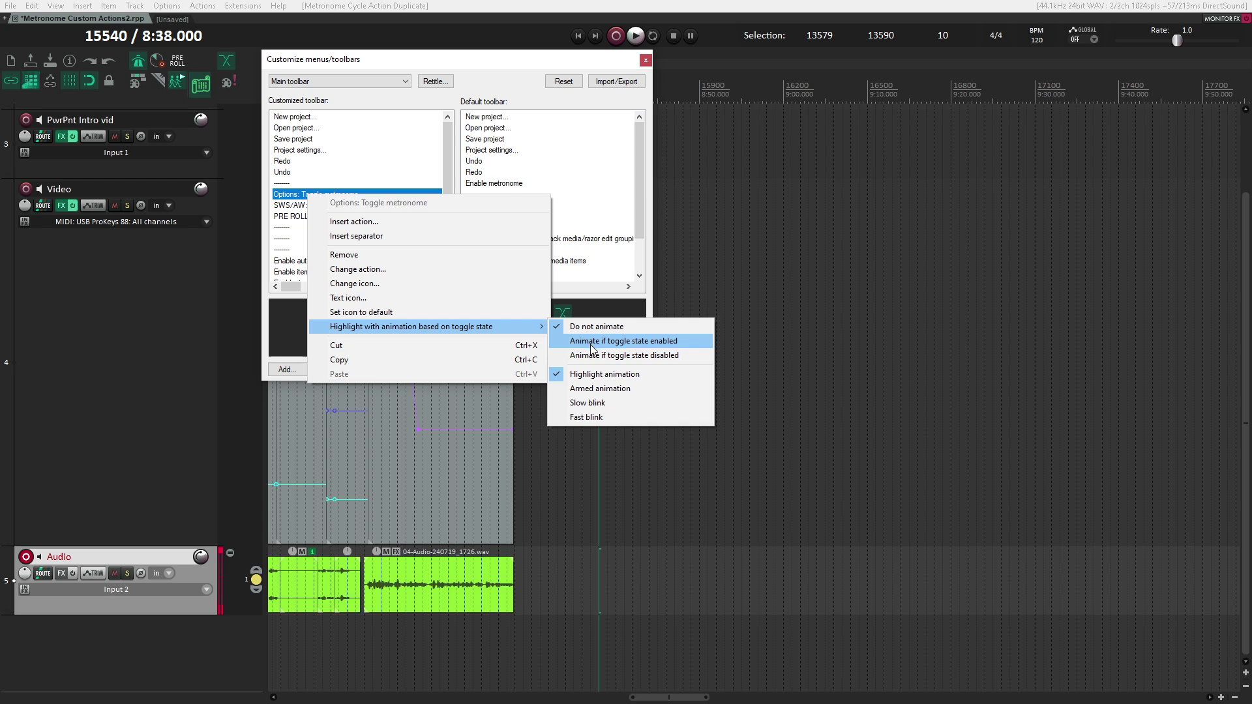
left_click(158, 324)
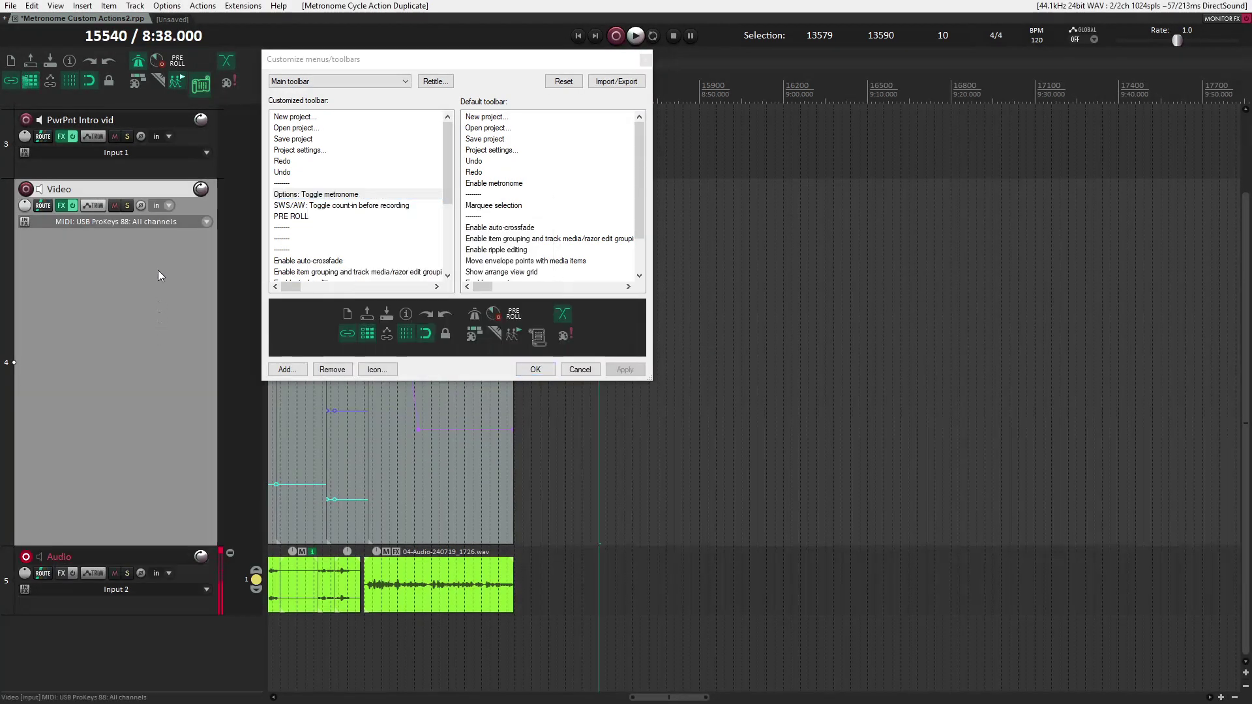
left_click(646, 60)
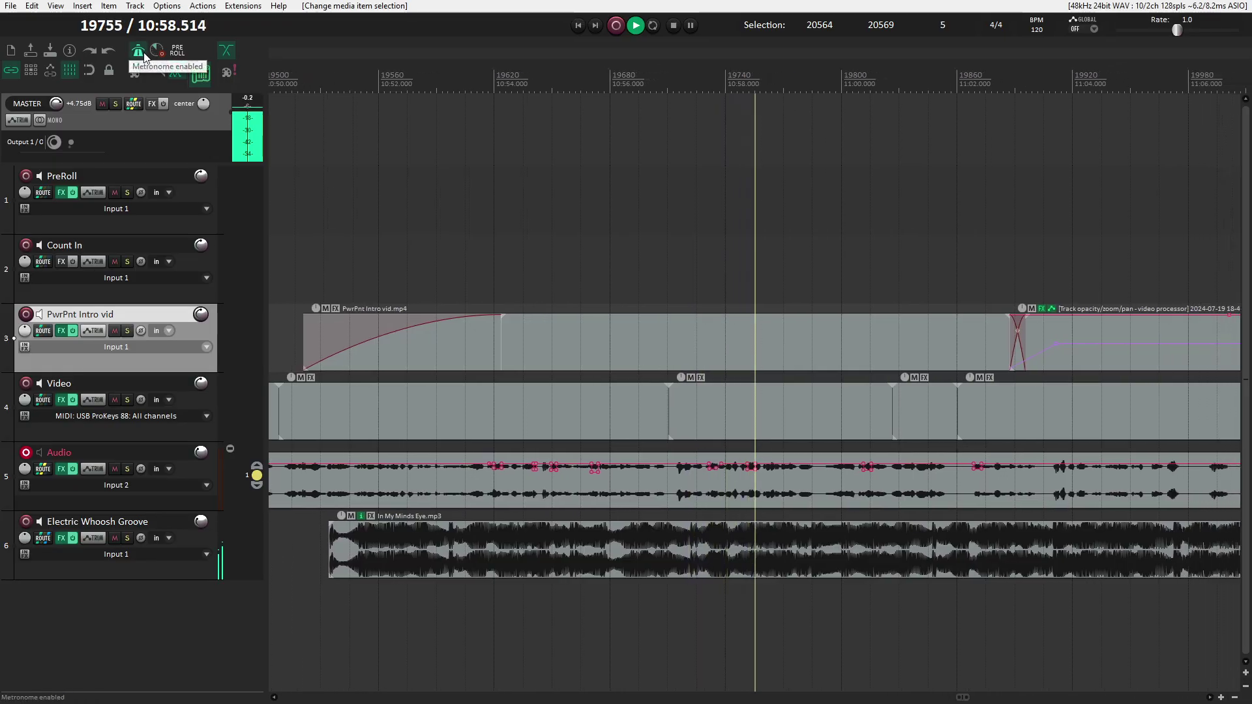
Turn off the metronome from the main toolbar and view the ReaComp settings in the Electric Whoosh Groove track's FX chain
left_click(139, 56)
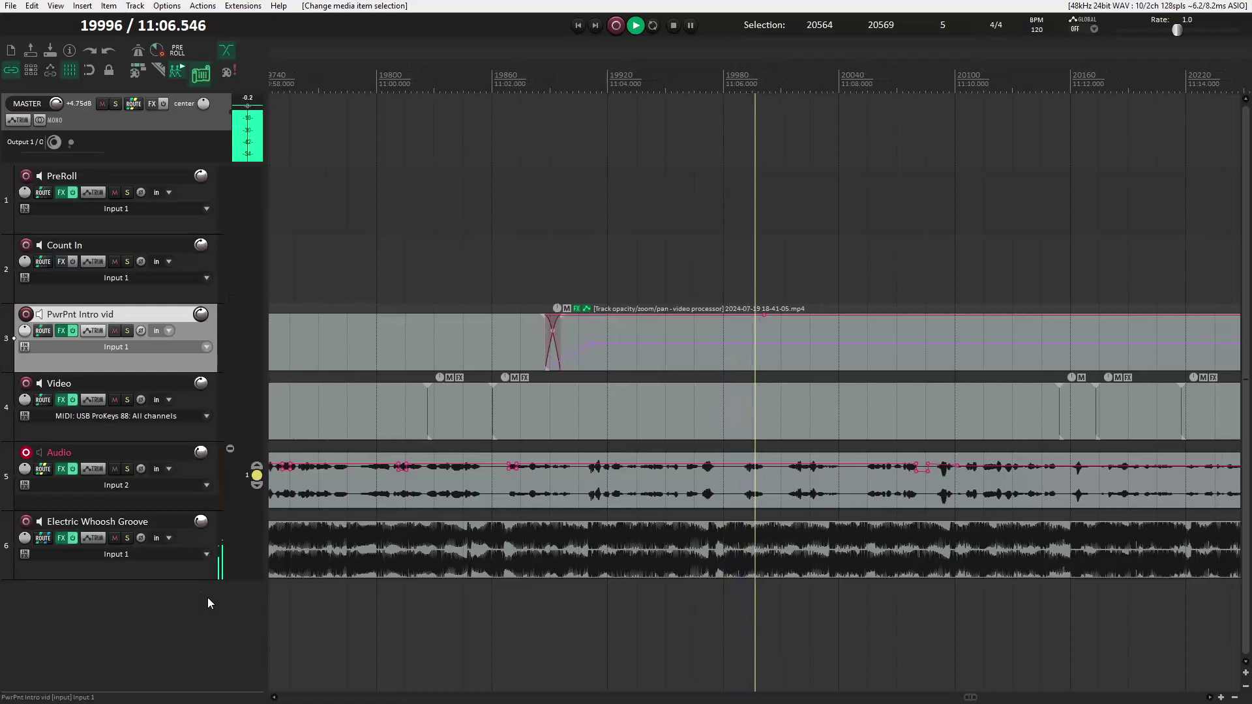
left_click(63, 541)
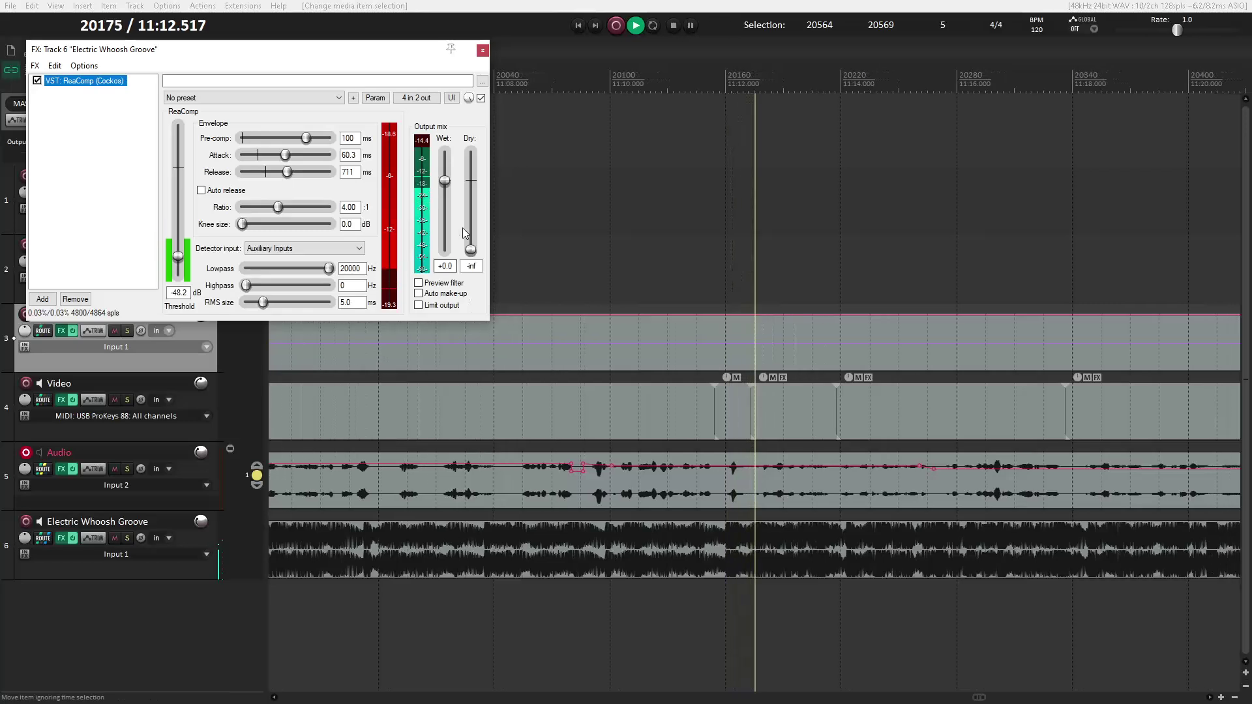
left_click(483, 50)
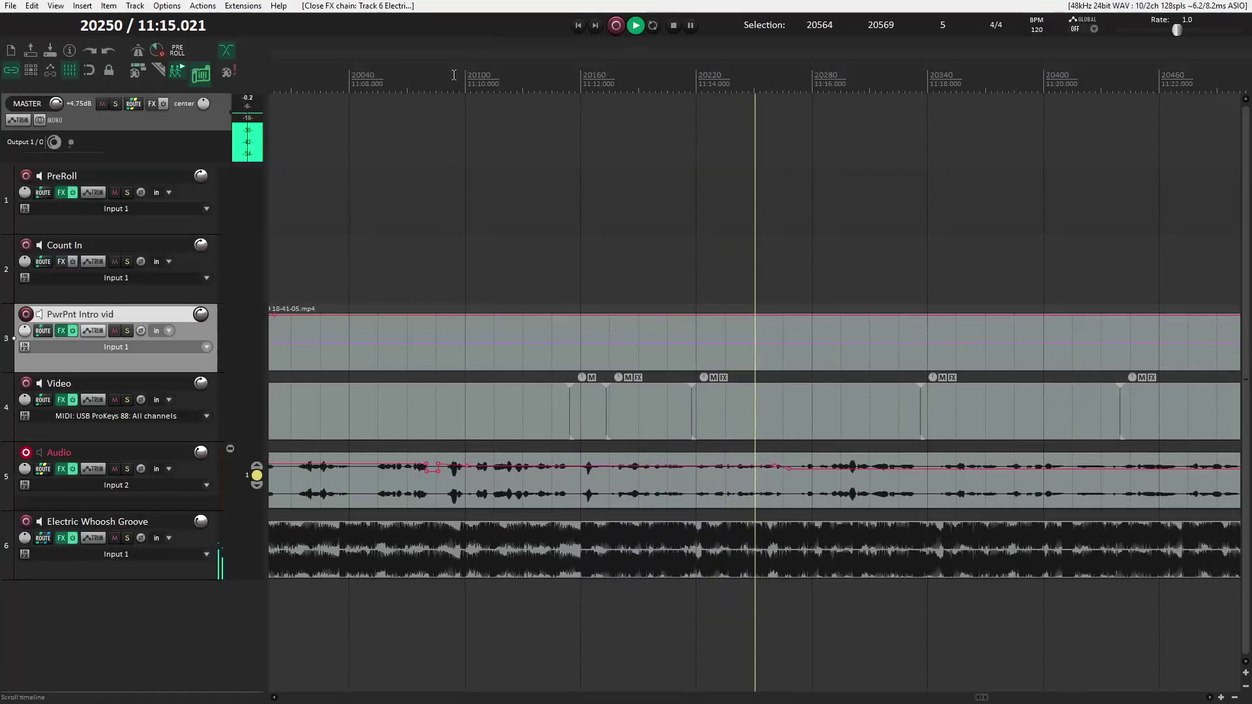
Examine the Audio track's FX chain, viewing the ReaFir and ReaLimit settings, and close its window
left_click(61, 473)
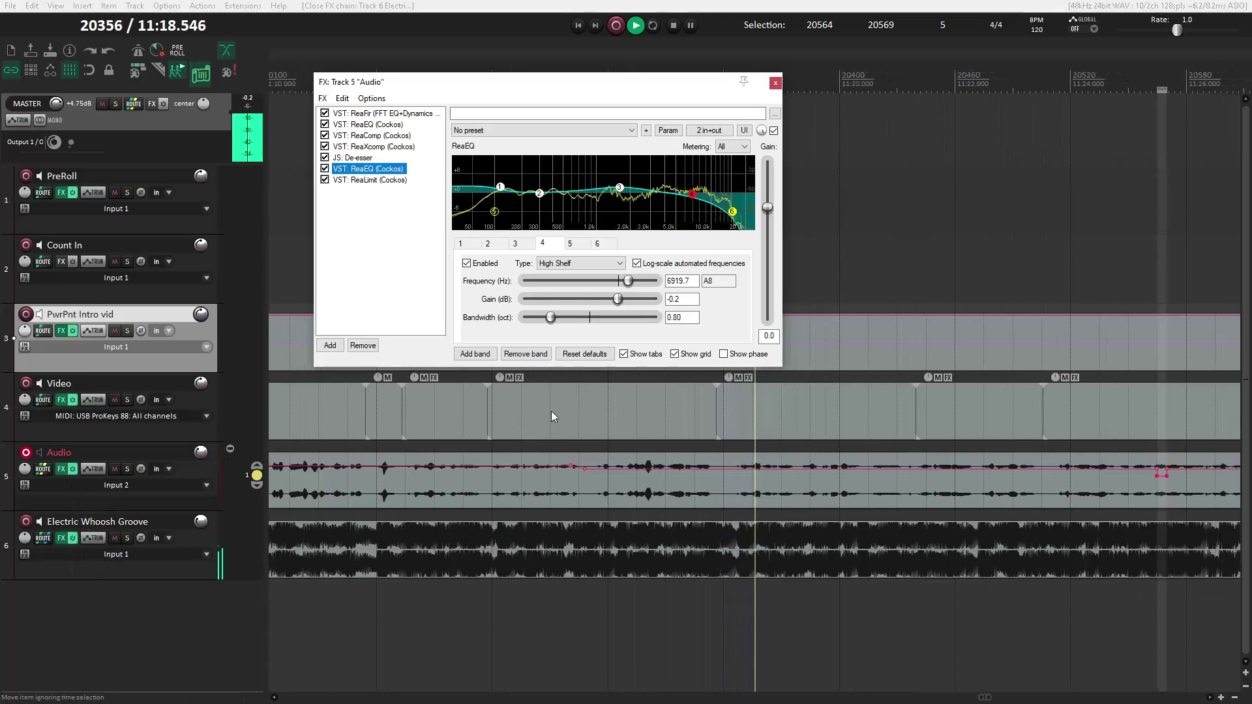
left_click(378, 113)
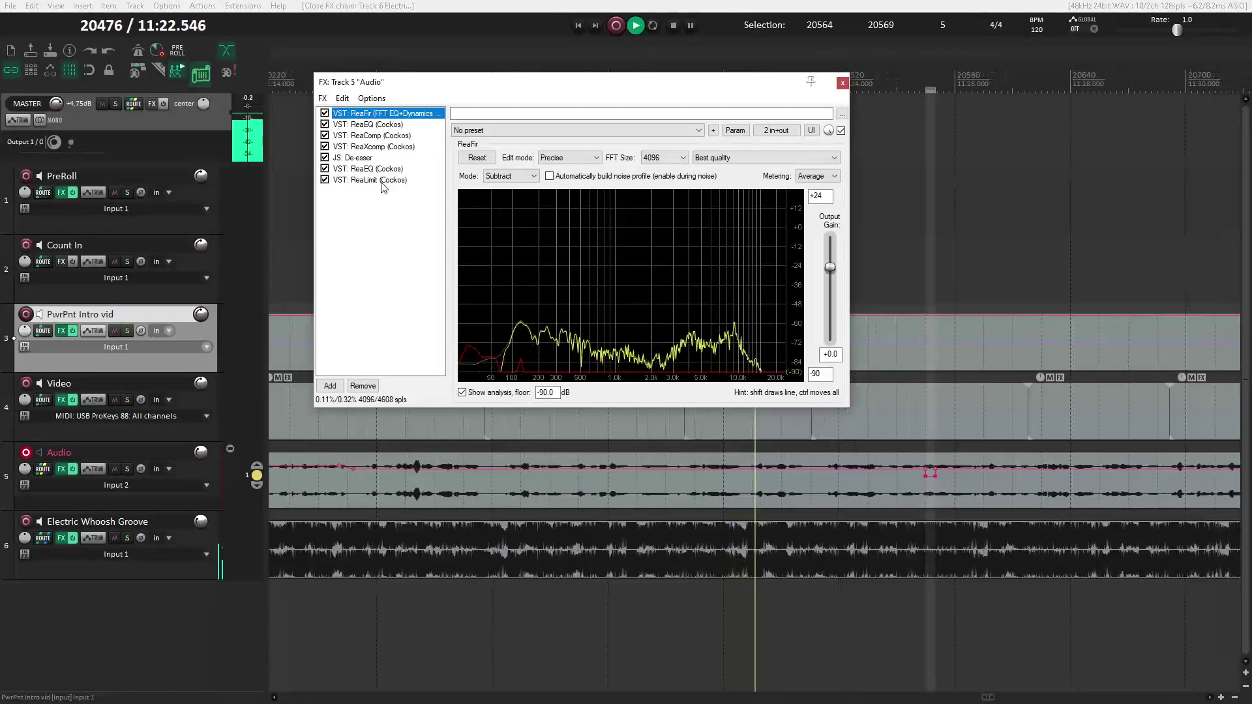
left_click(369, 191)
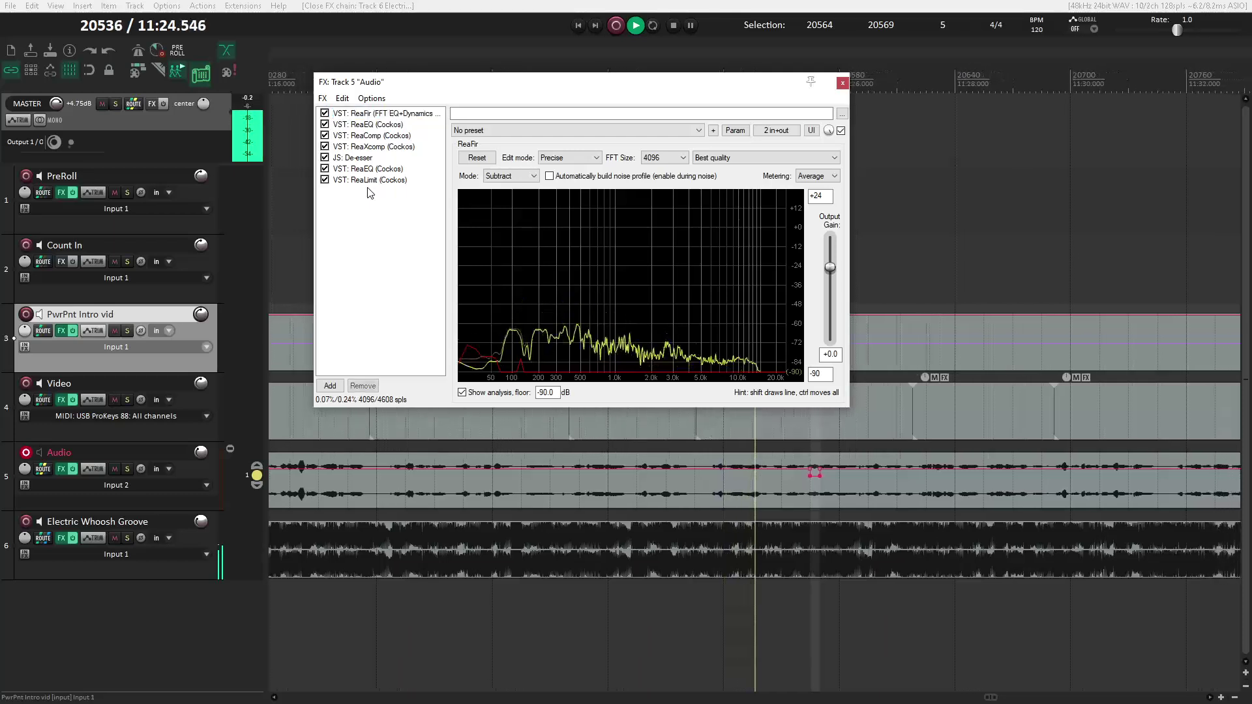
left_click(369, 181)
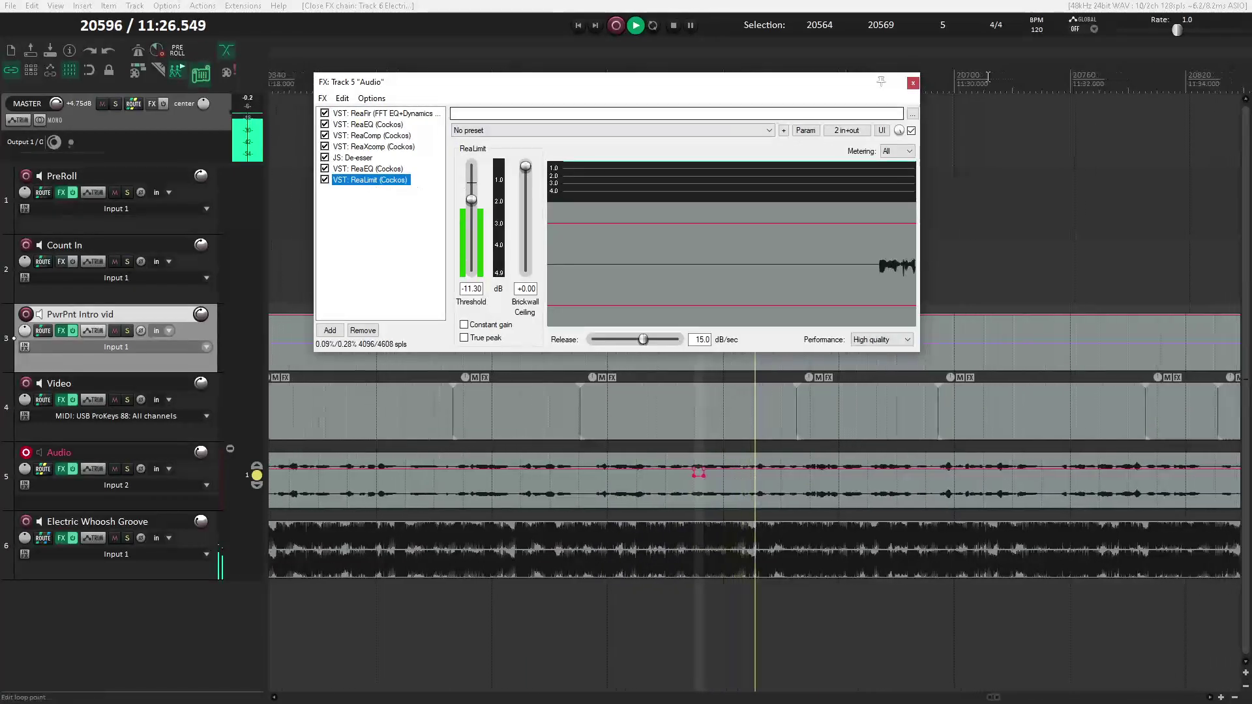
left_click(913, 83)
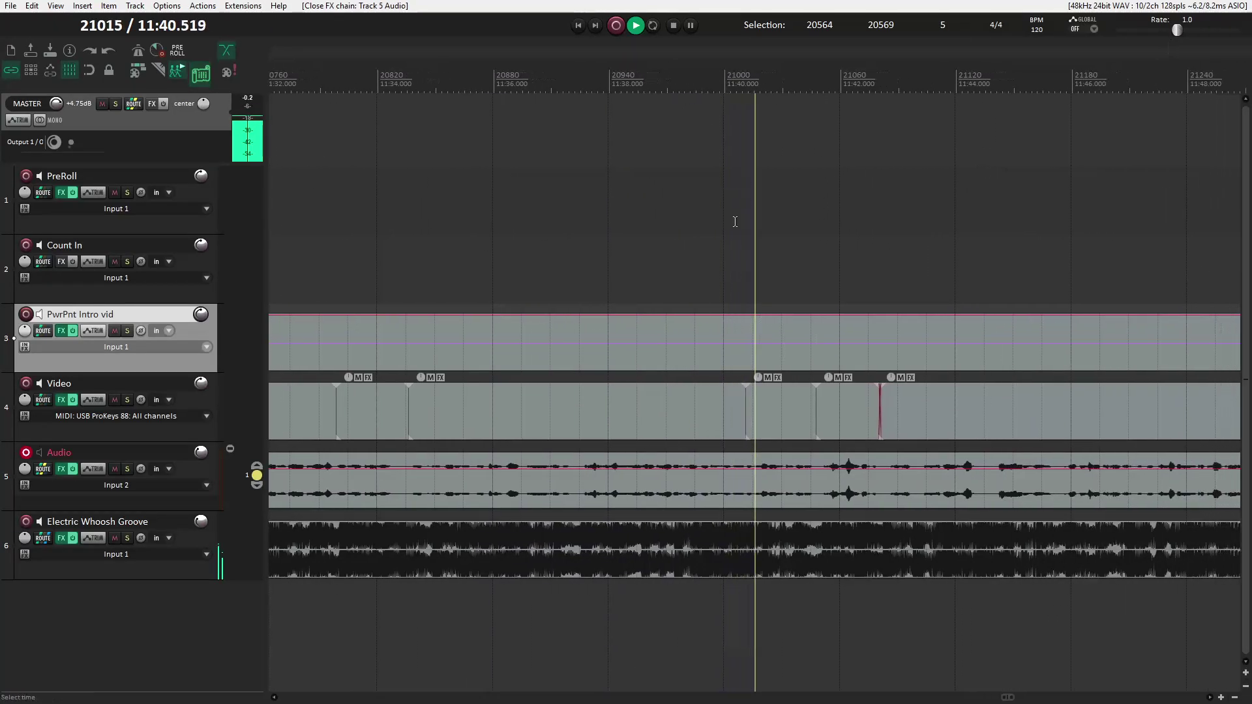
Browse the effects available for the master track by new plugins, FX chains and categories such as Reverb, without adding any
right_click(153, 107)
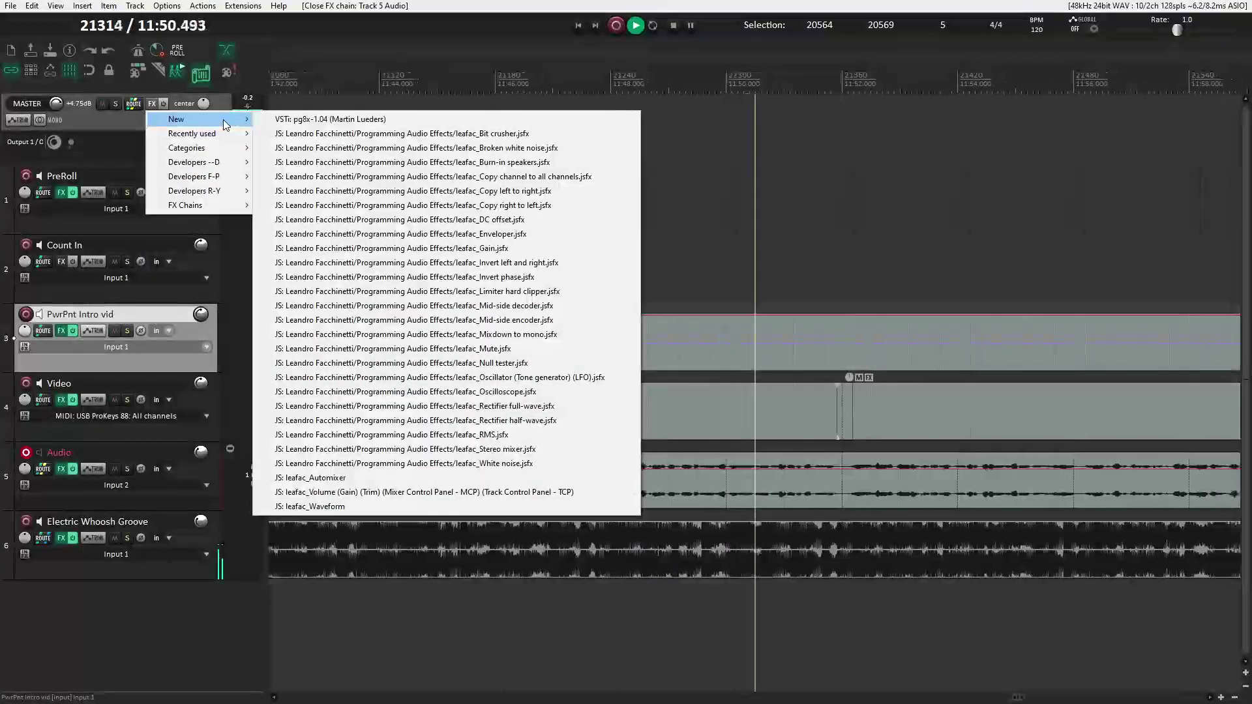
mouse_move(217, 214)
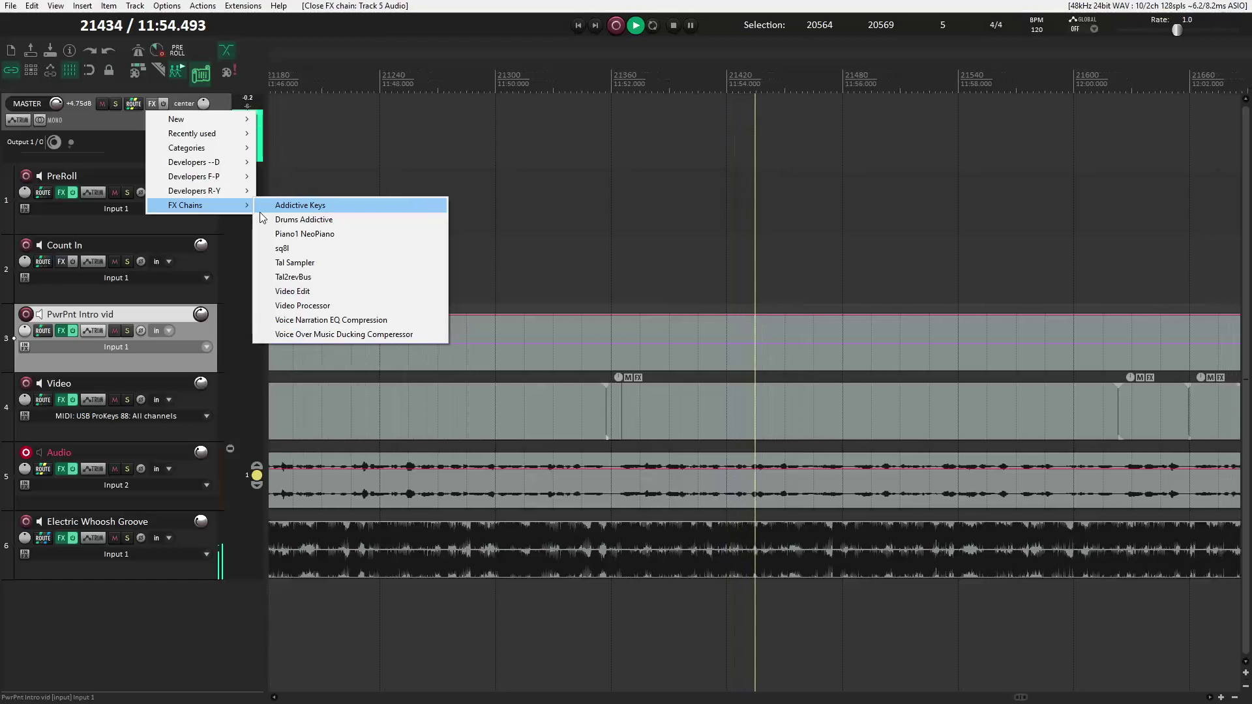
mouse_move(210, 146)
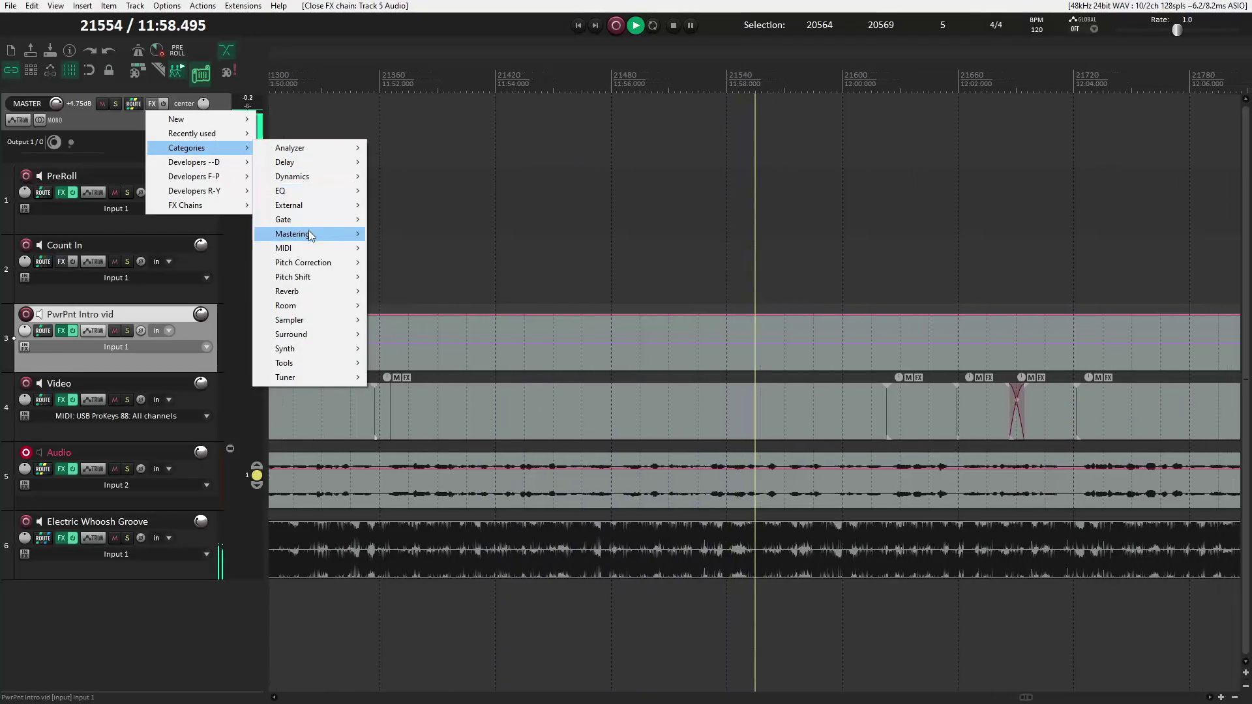
mouse_move(310, 279)
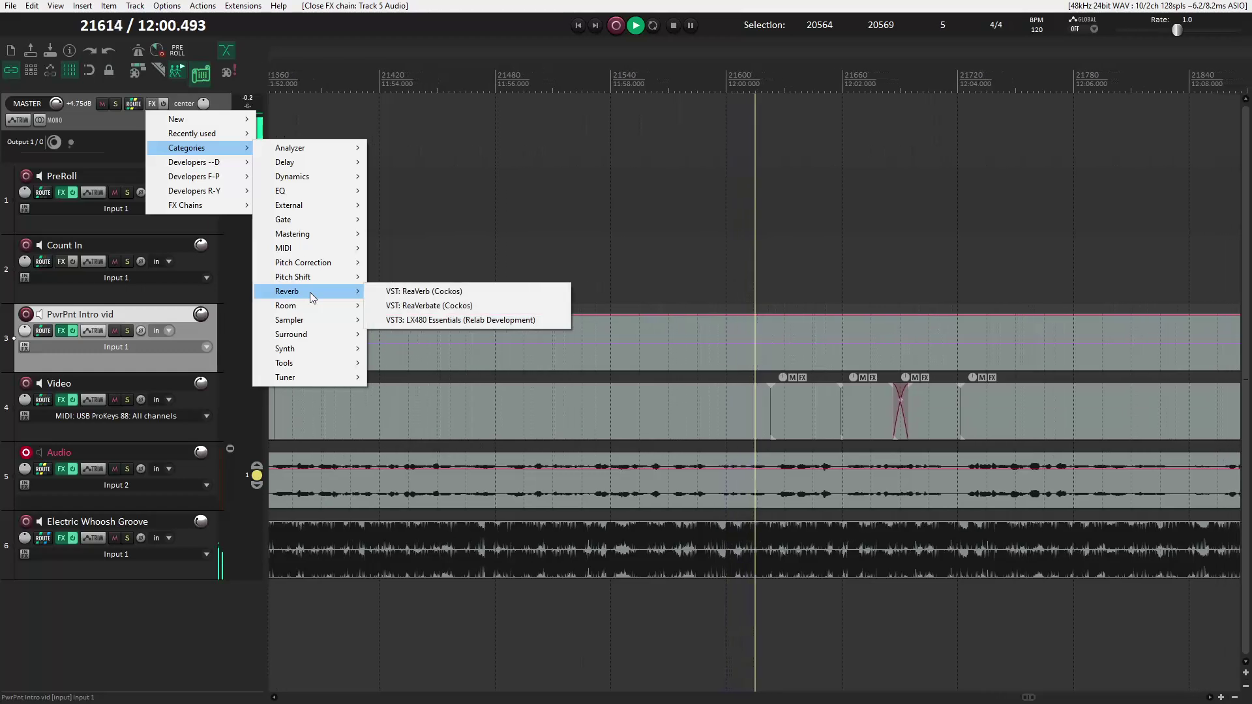
mouse_move(304, 182)
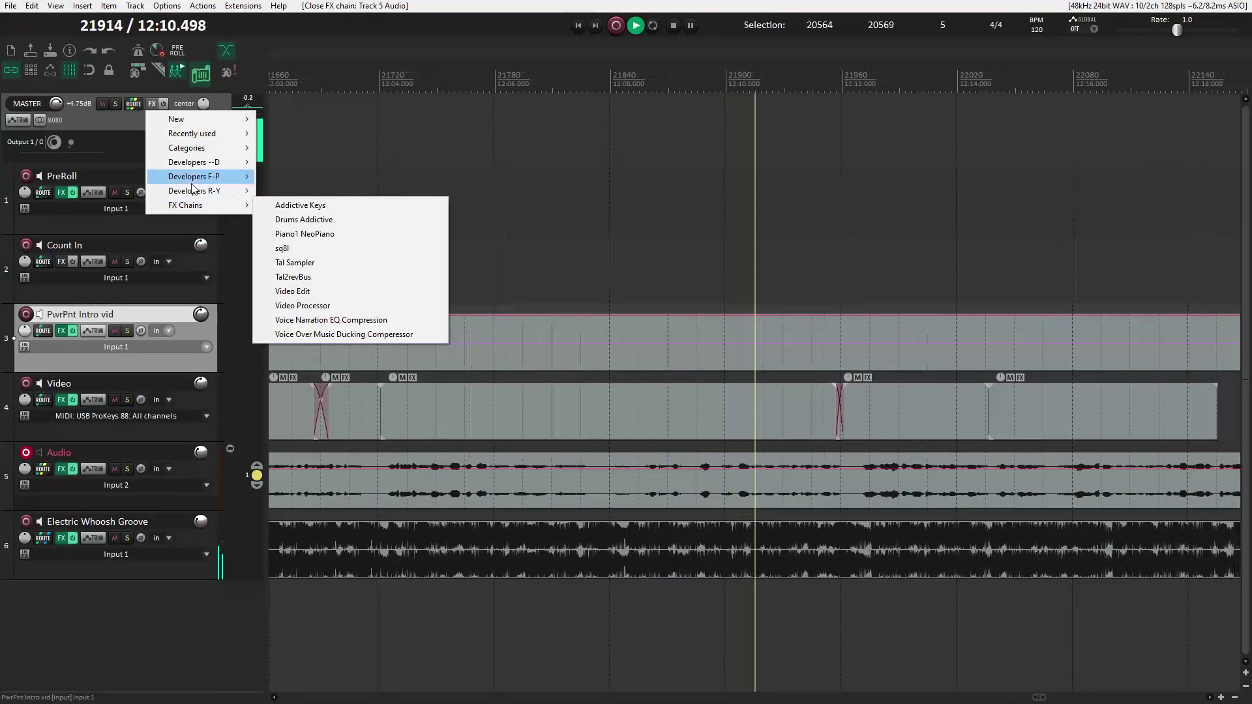
mouse_move(189, 124)
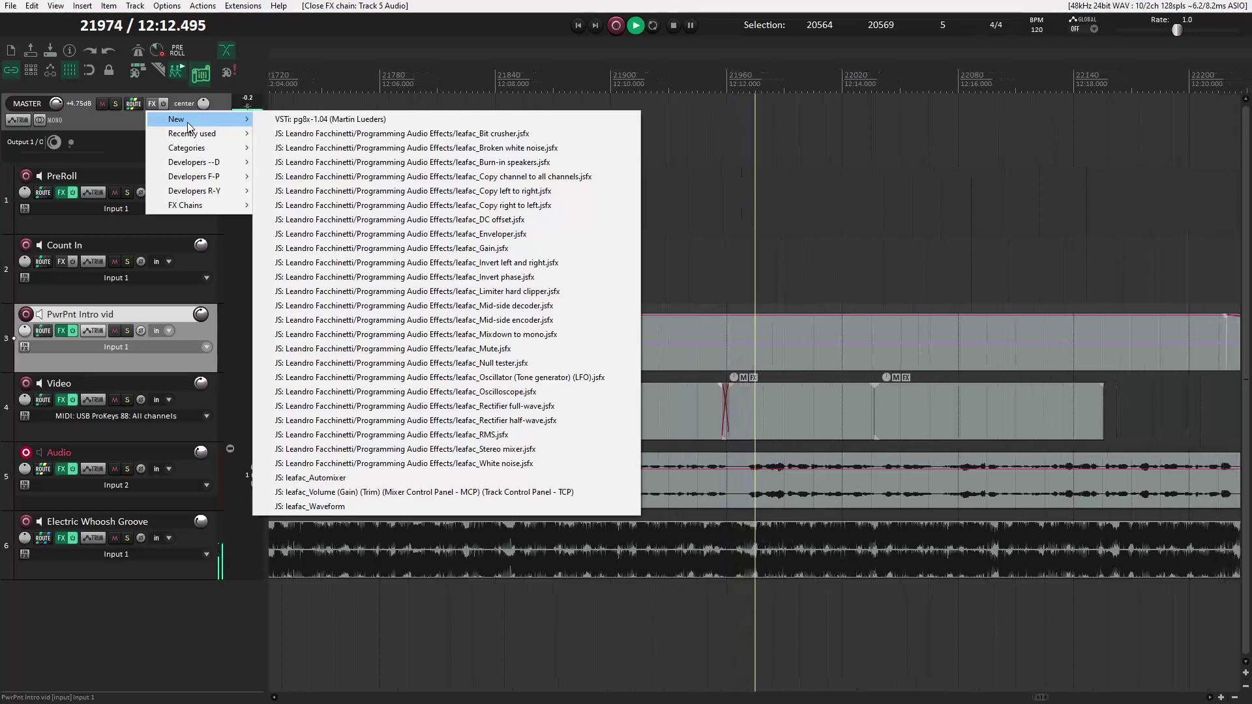
left_click(155, 640)
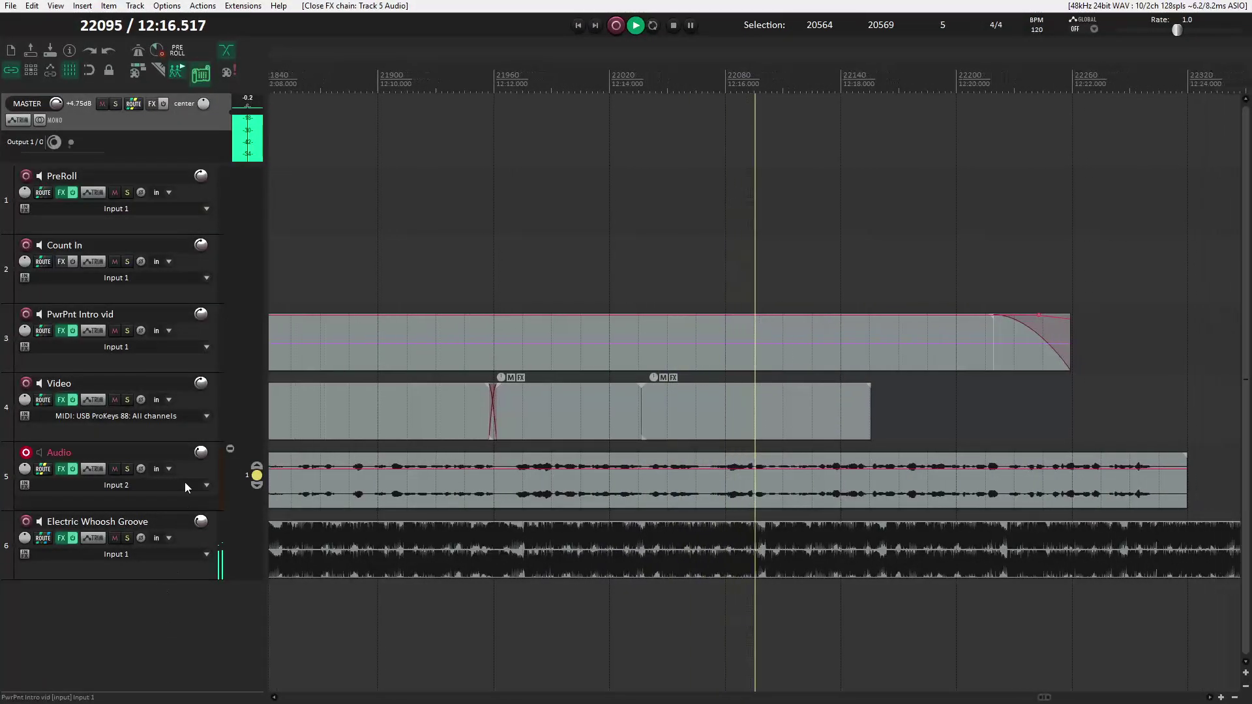
Open the FX chain of the PwrPnt Intro vid track to view its video processor code
left_click(61, 330)
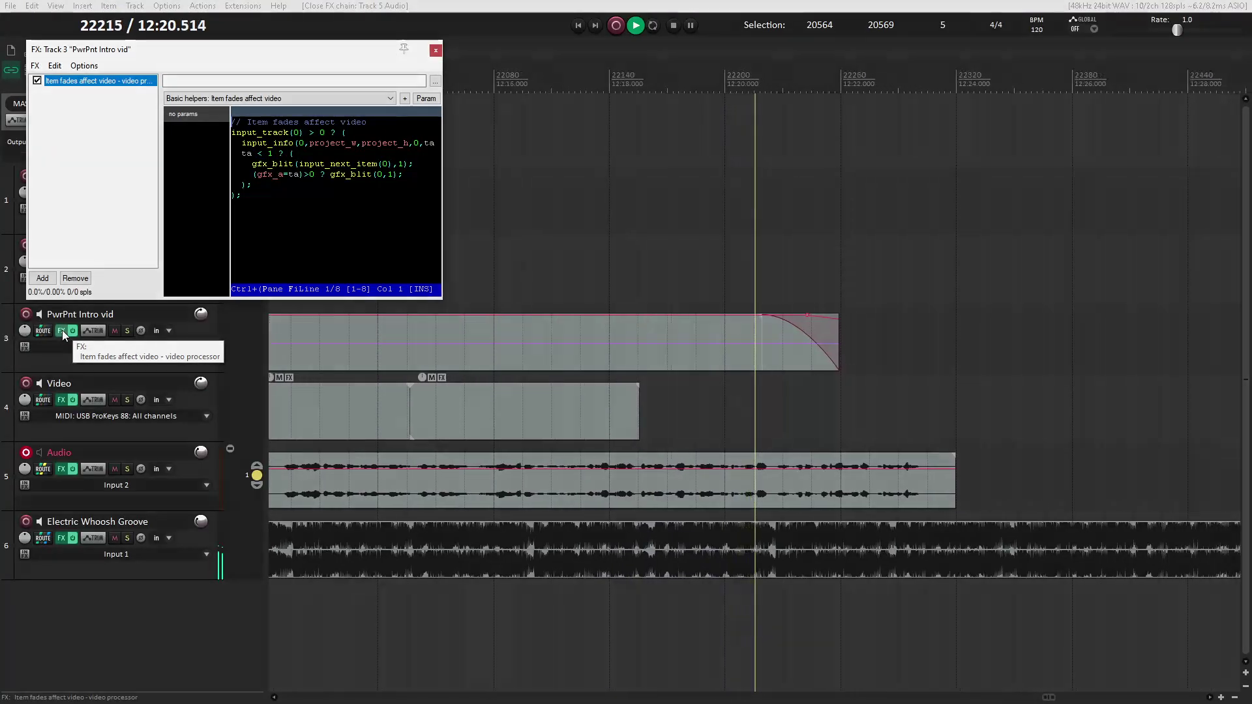